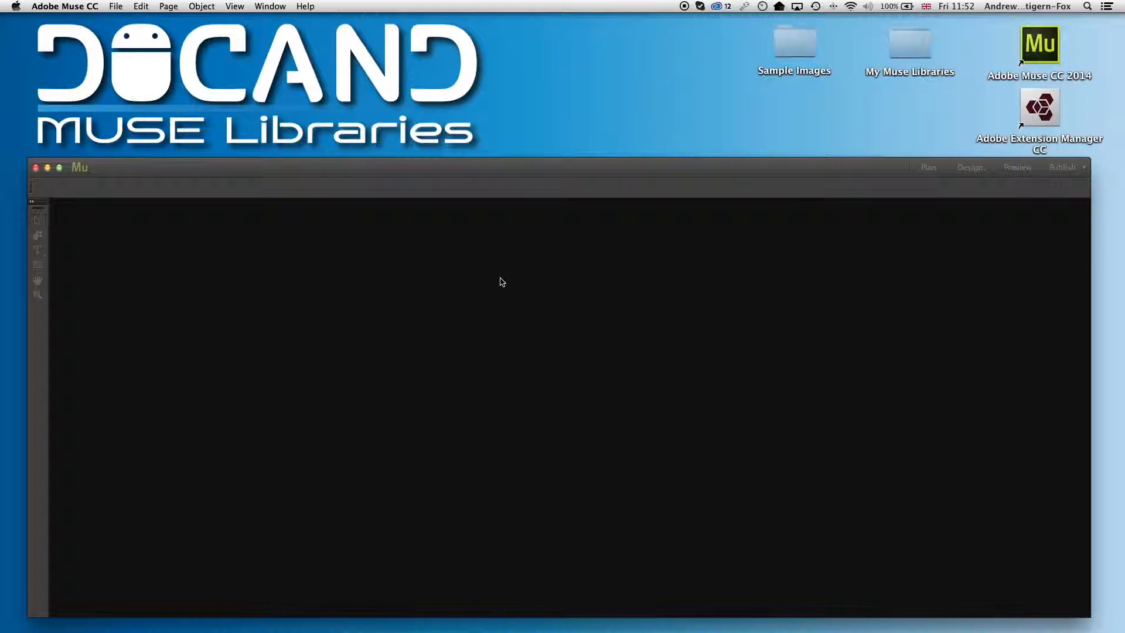
Create a new site with the default desktop layout settings
left_click(115, 7)
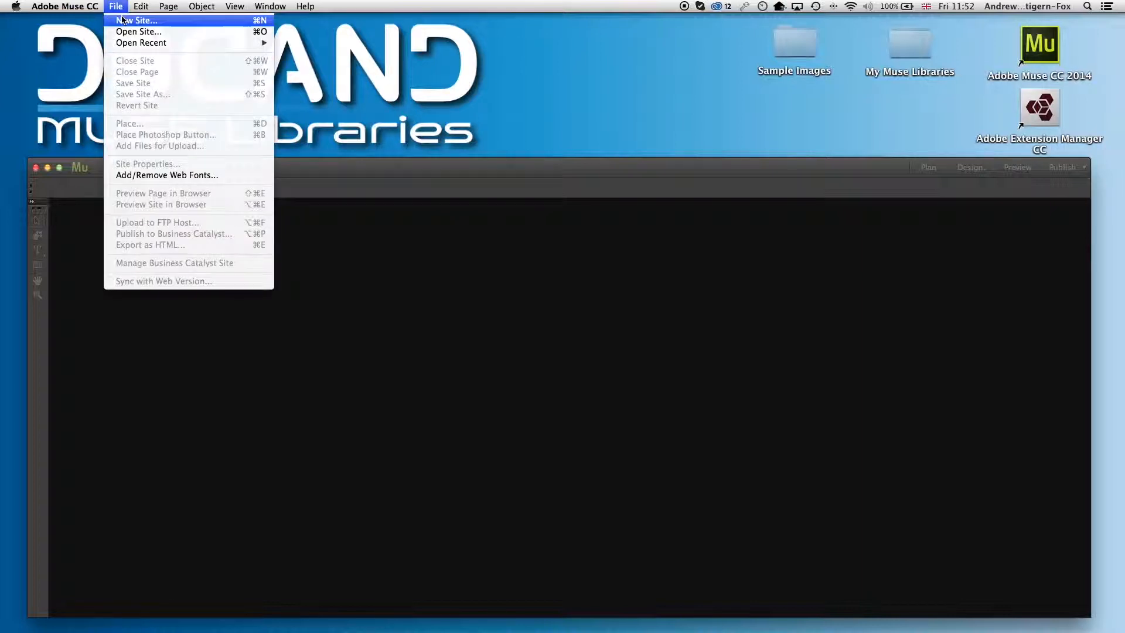
left_click(123, 21)
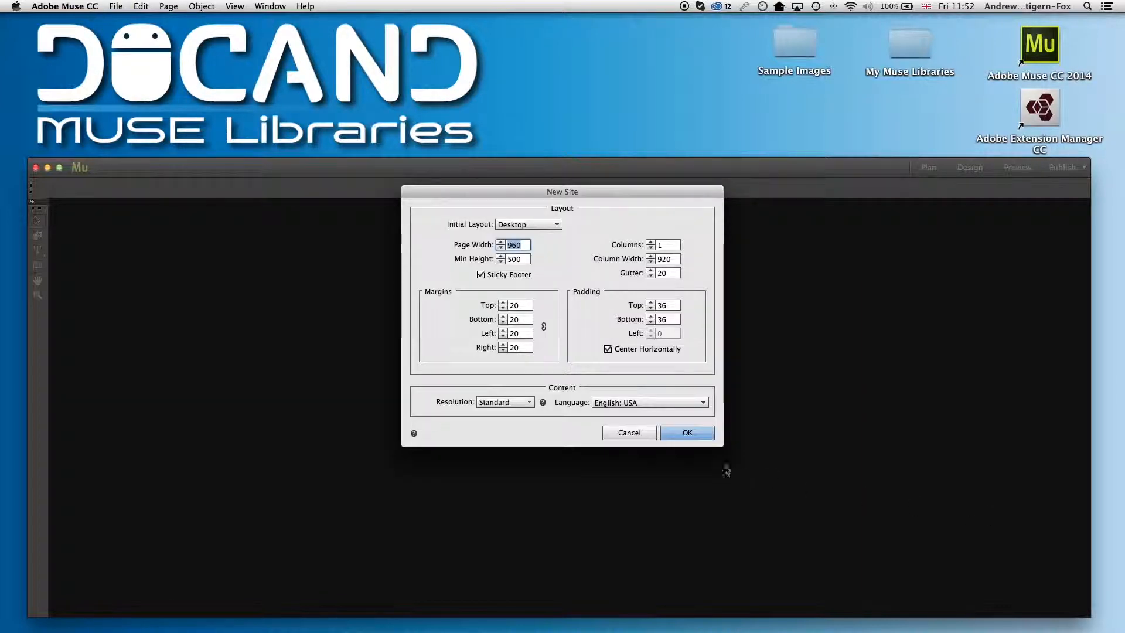
left_click(687, 433)
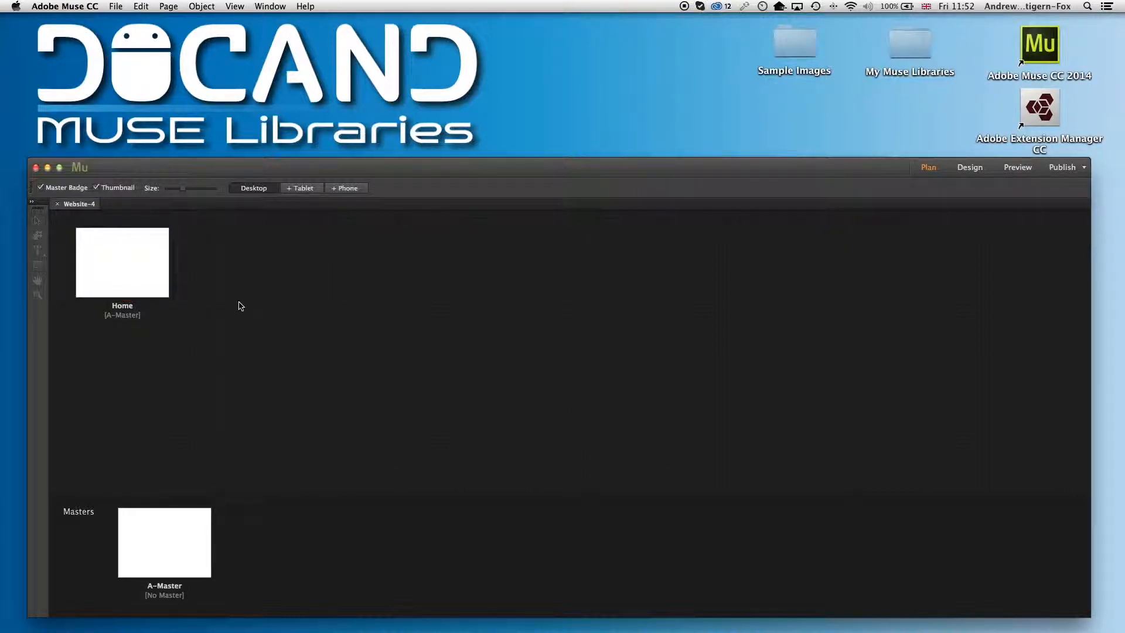
Start publishing to Business Catalyst and enter testfbp as the site name
left_click(116, 6)
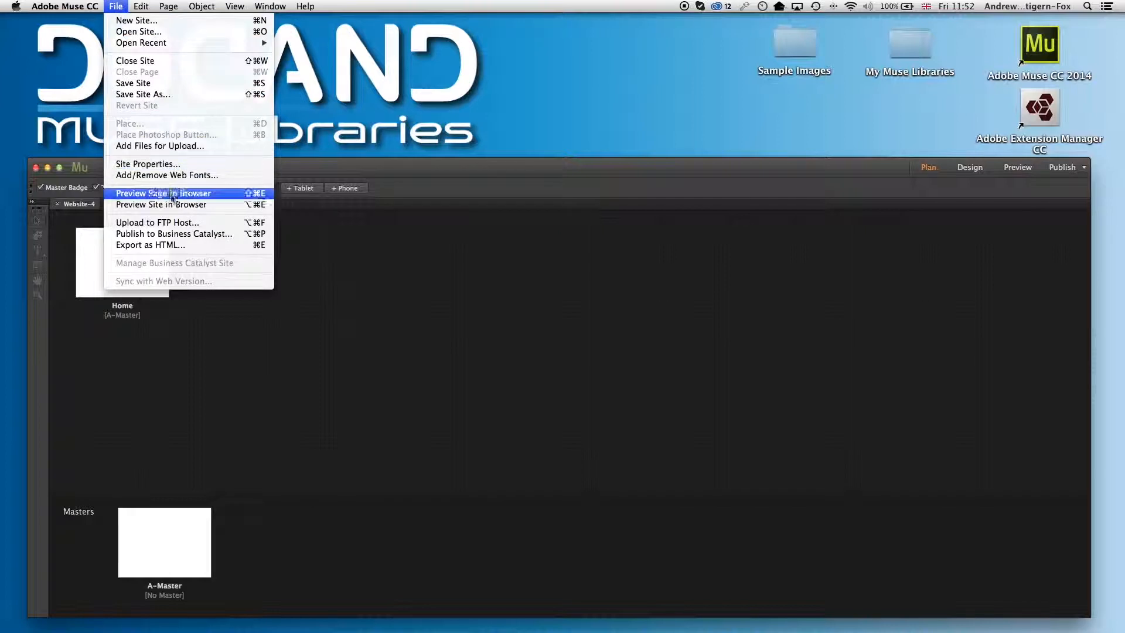
left_click(202, 234)
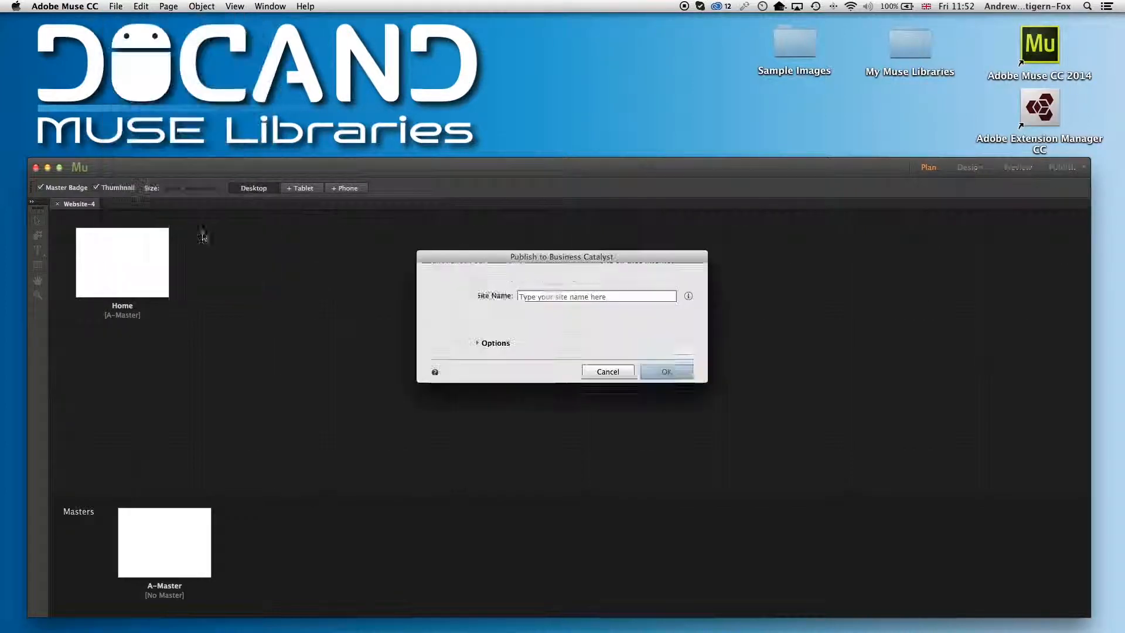
left_click(598, 305)
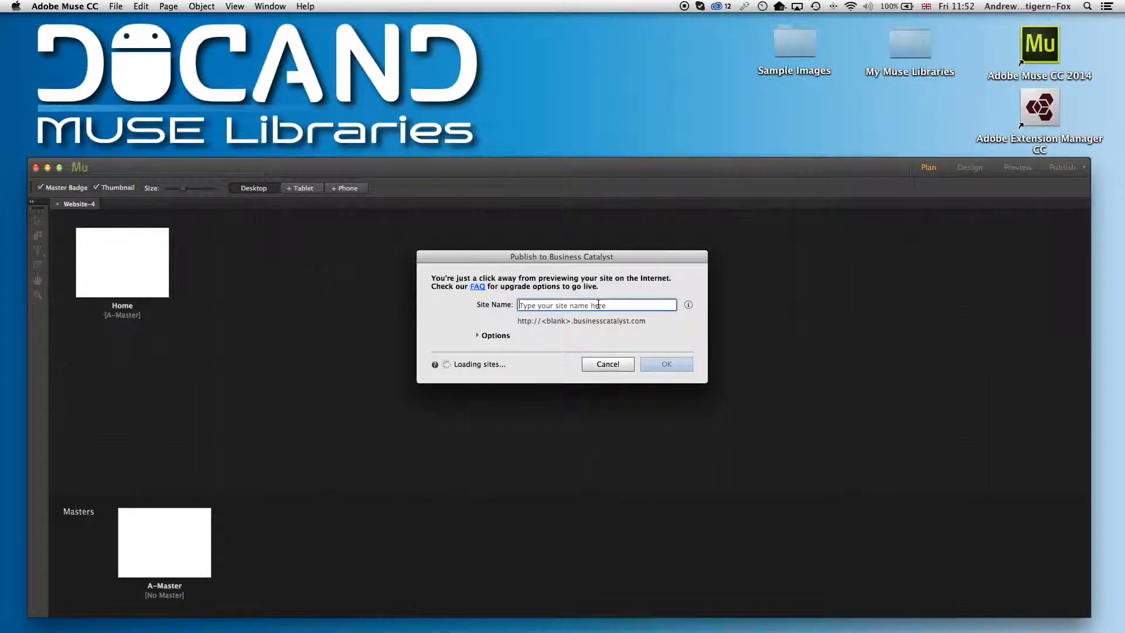
type("testfbp")
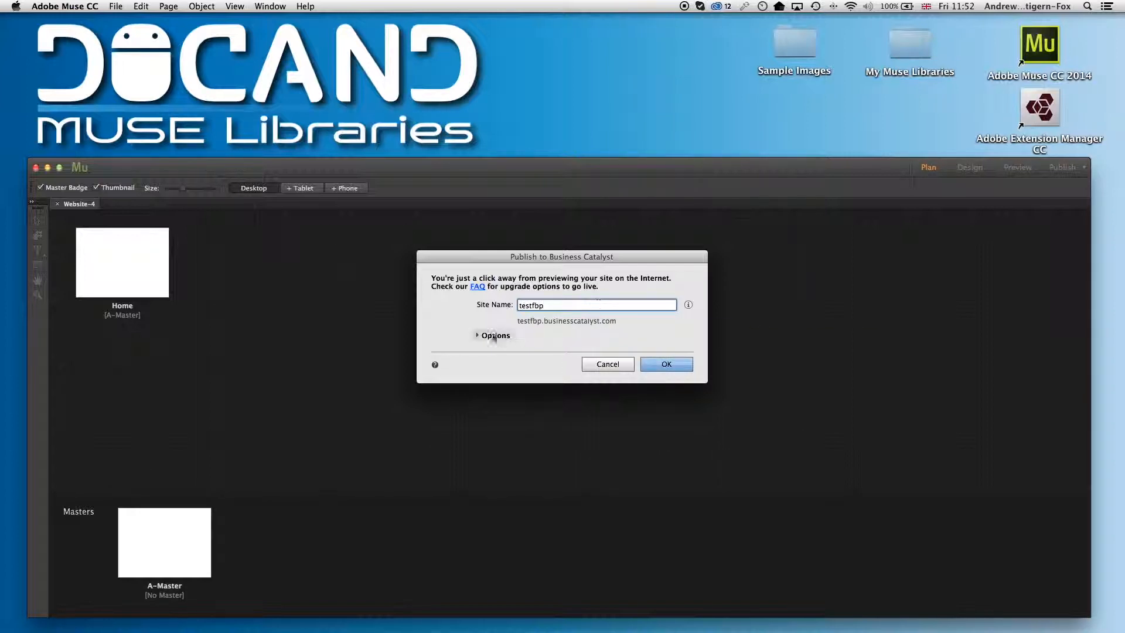
Copy the site name and confirm the publish
left_click_drag(550, 305, 483, 303)
key("super+c")
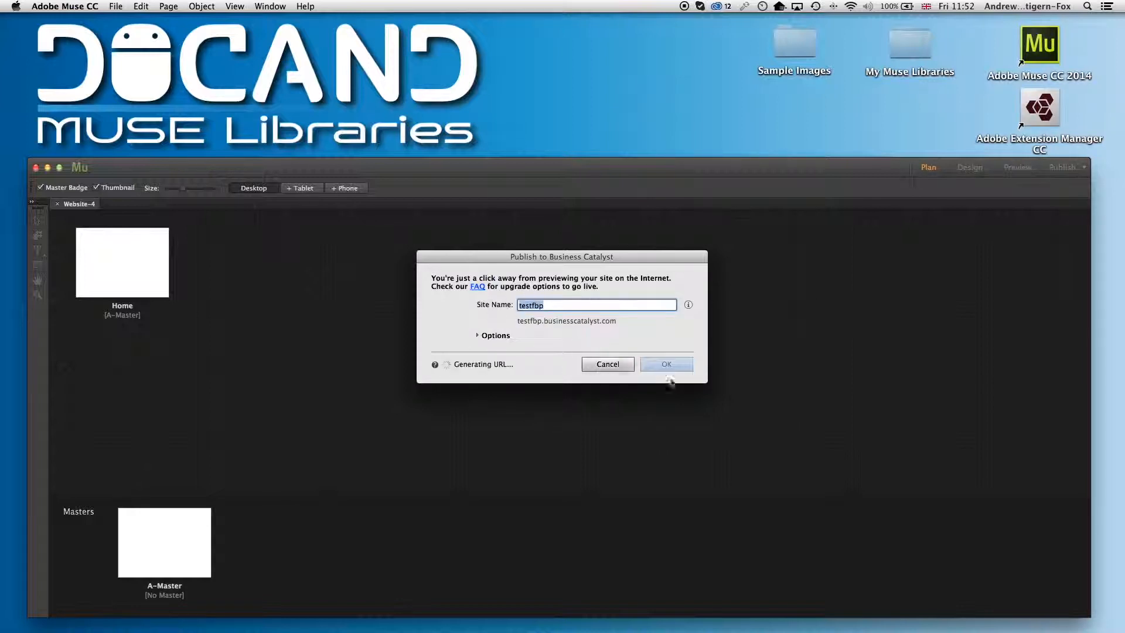
left_click(667, 364)
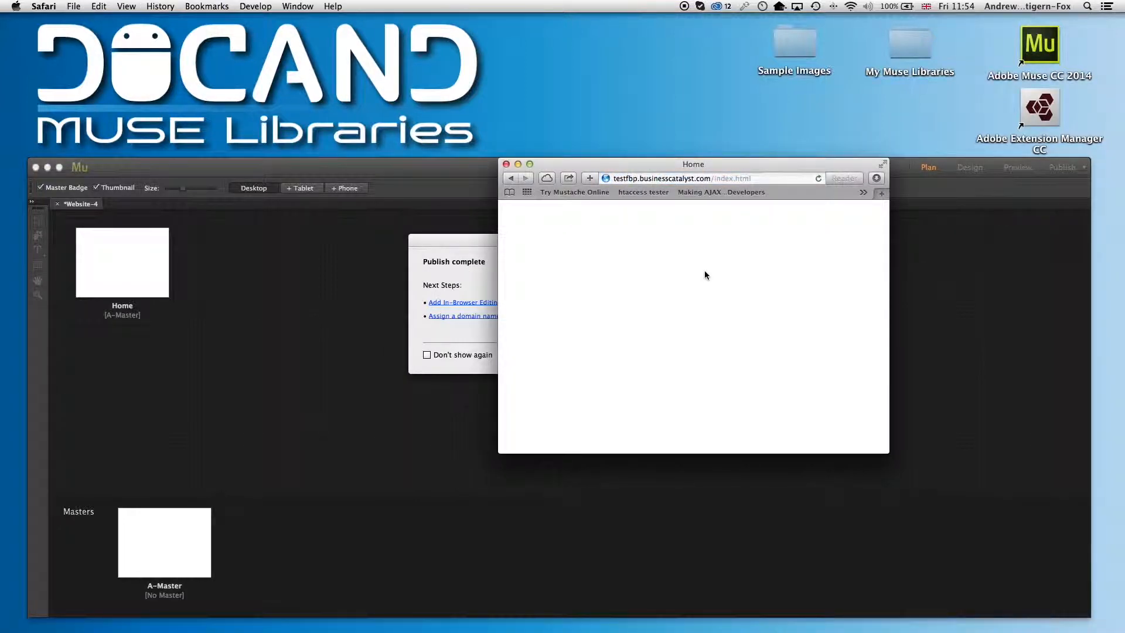
Move the browser window aside and dismiss the publish complete dialog
left_click_drag(633, 171, 632, 120)
left_click(470, 250)
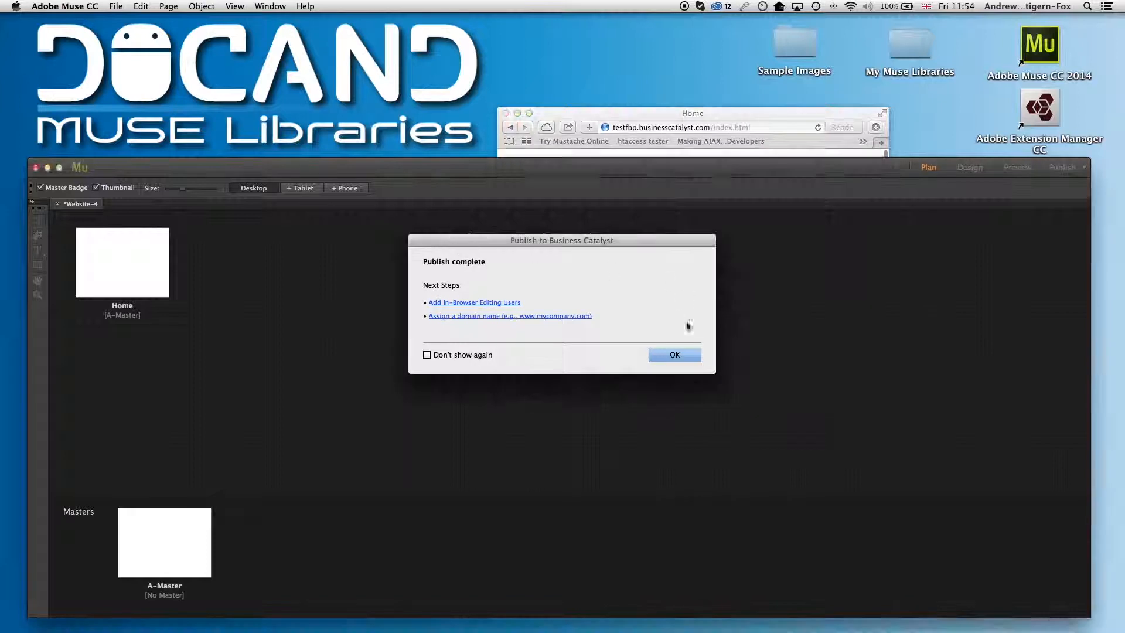
left_click(674, 356)
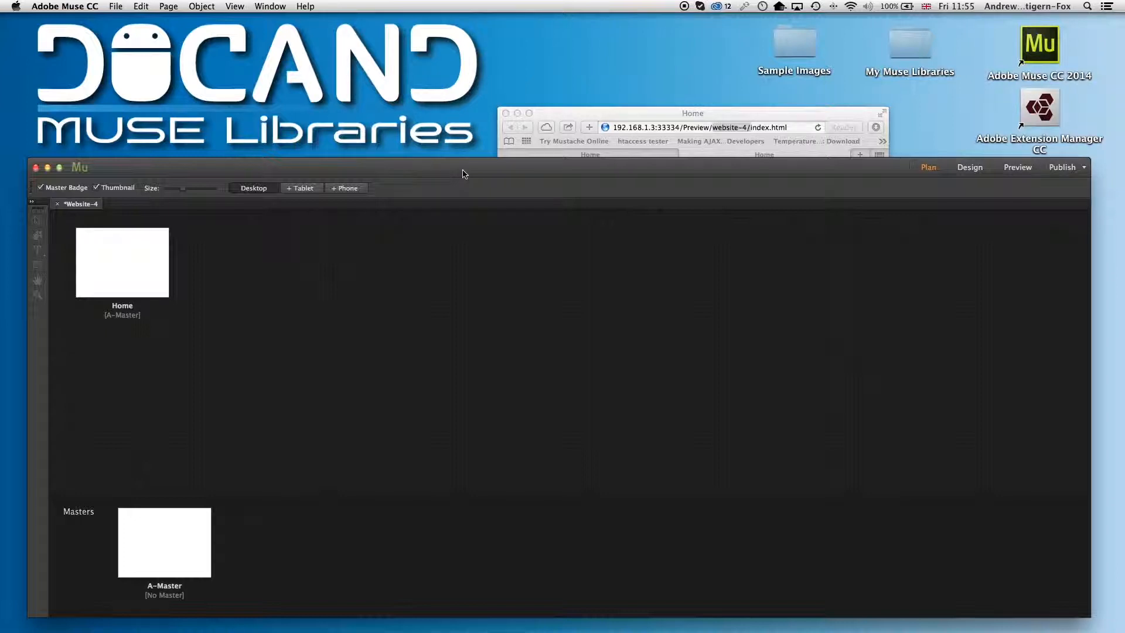
Open the Home page in Design view and show the Library panel
double_click(143, 260)
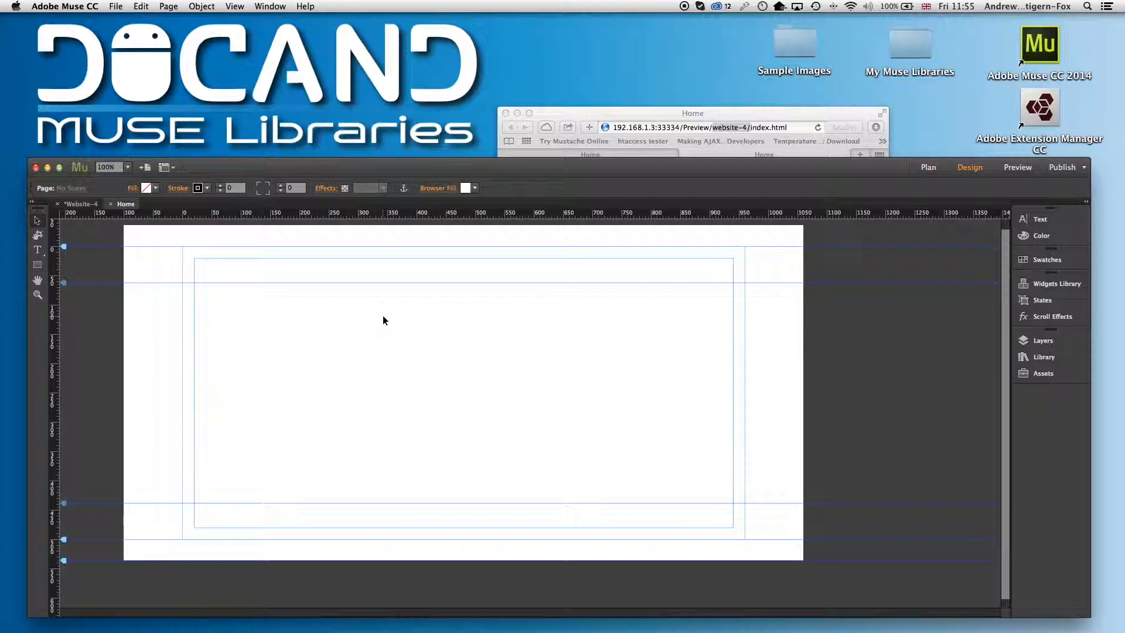
left_click(1042, 373)
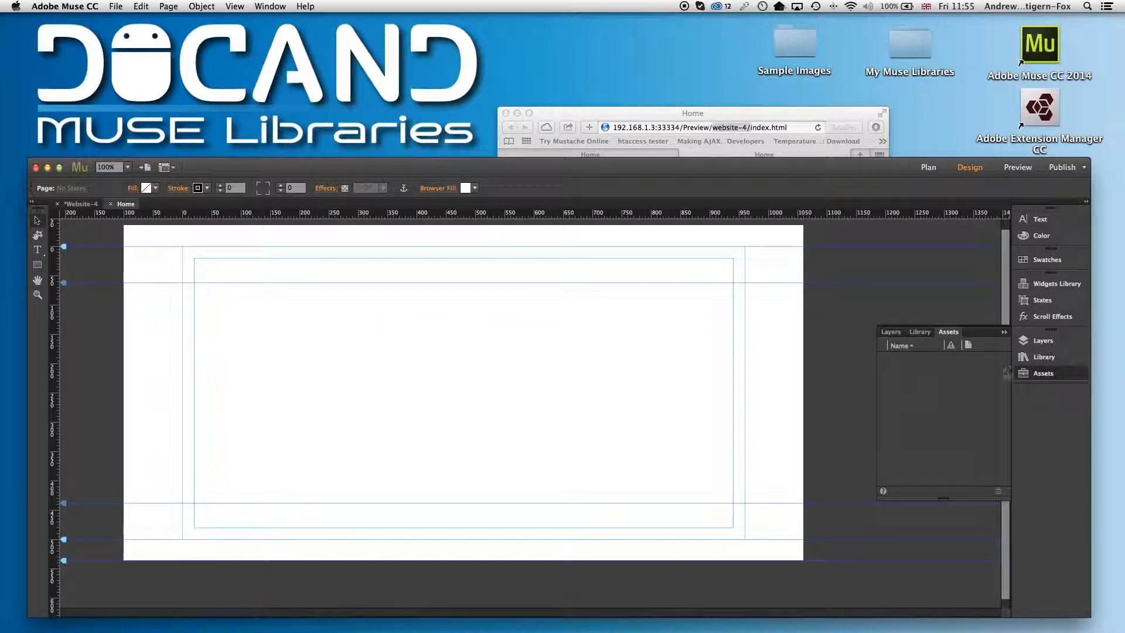
left_click(1037, 359)
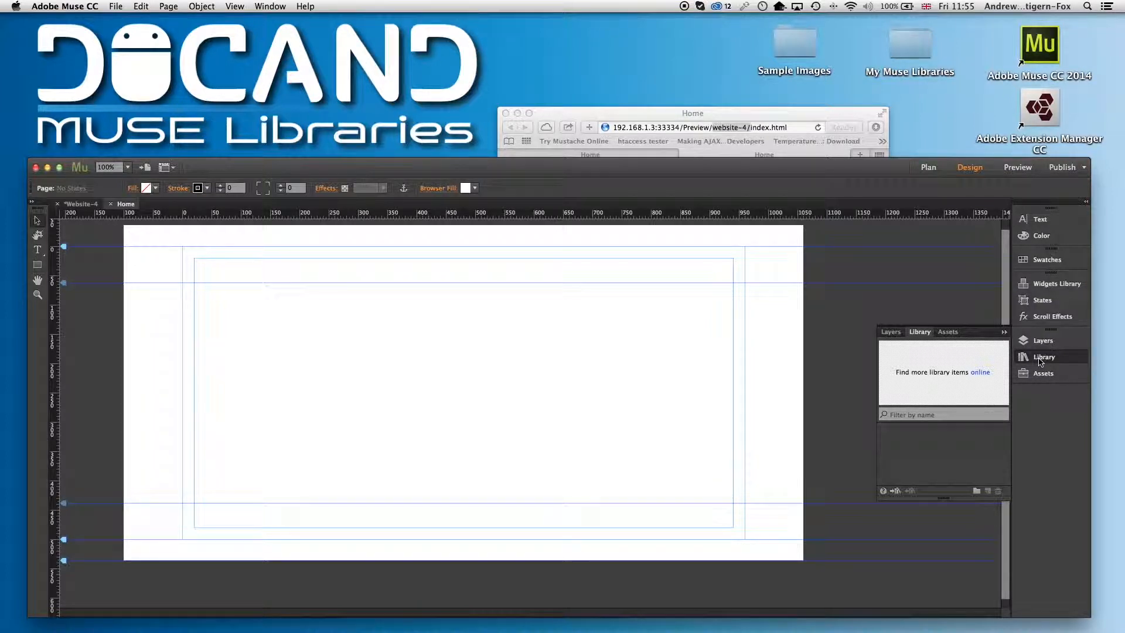
Import the docandtrial .mulib library file from the My Muse Libraries desktop folder
left_click(910, 47)
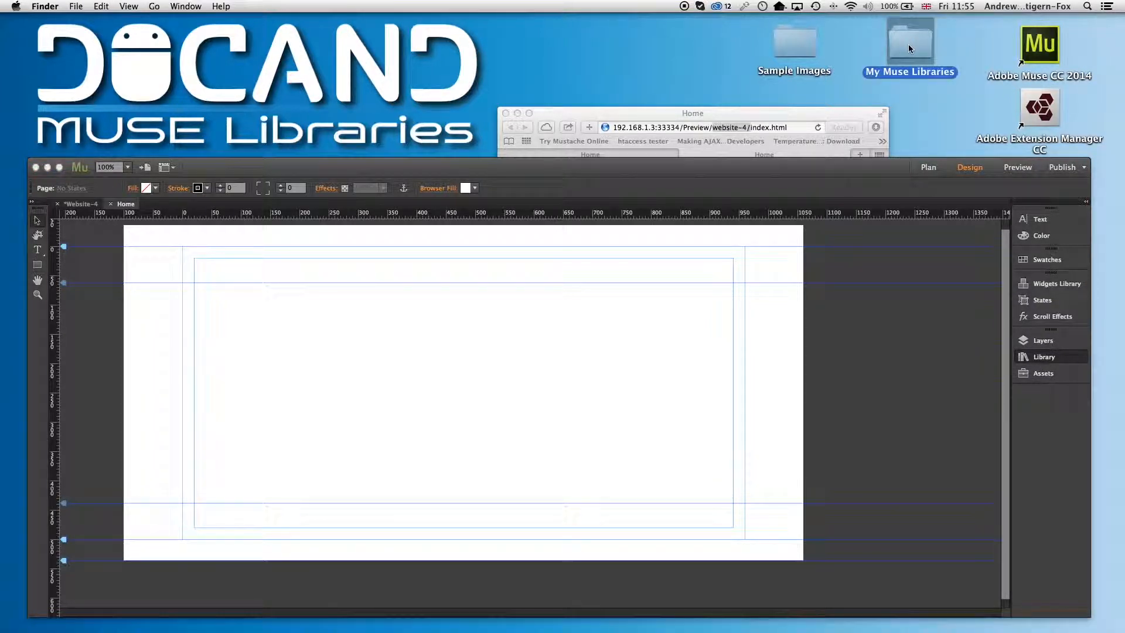
double_click(909, 46)
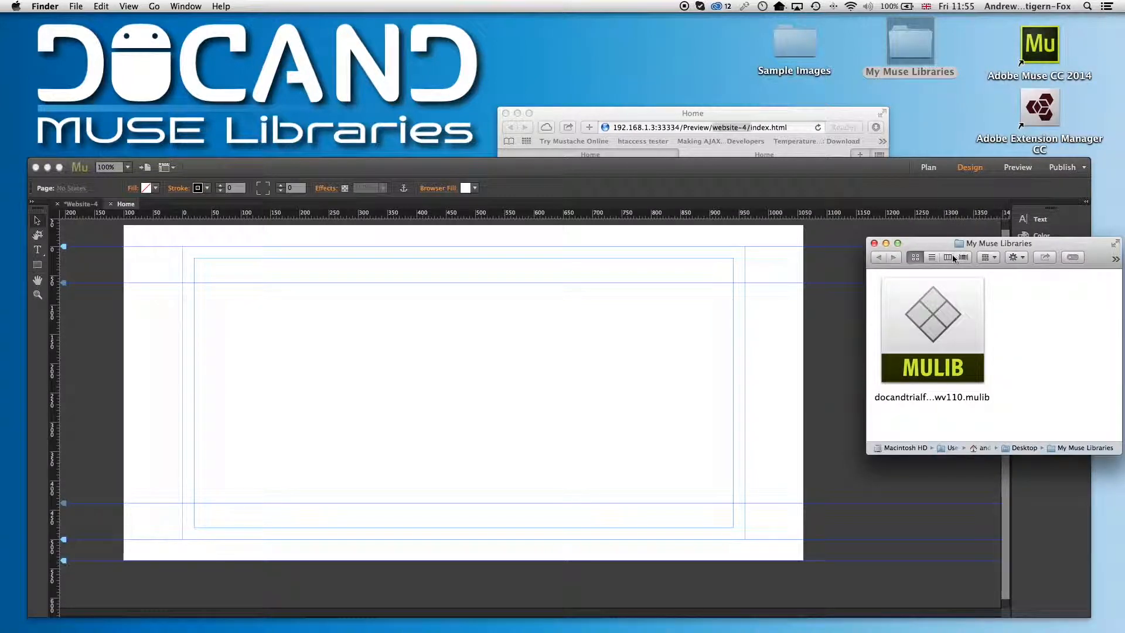
double_click(936, 354)
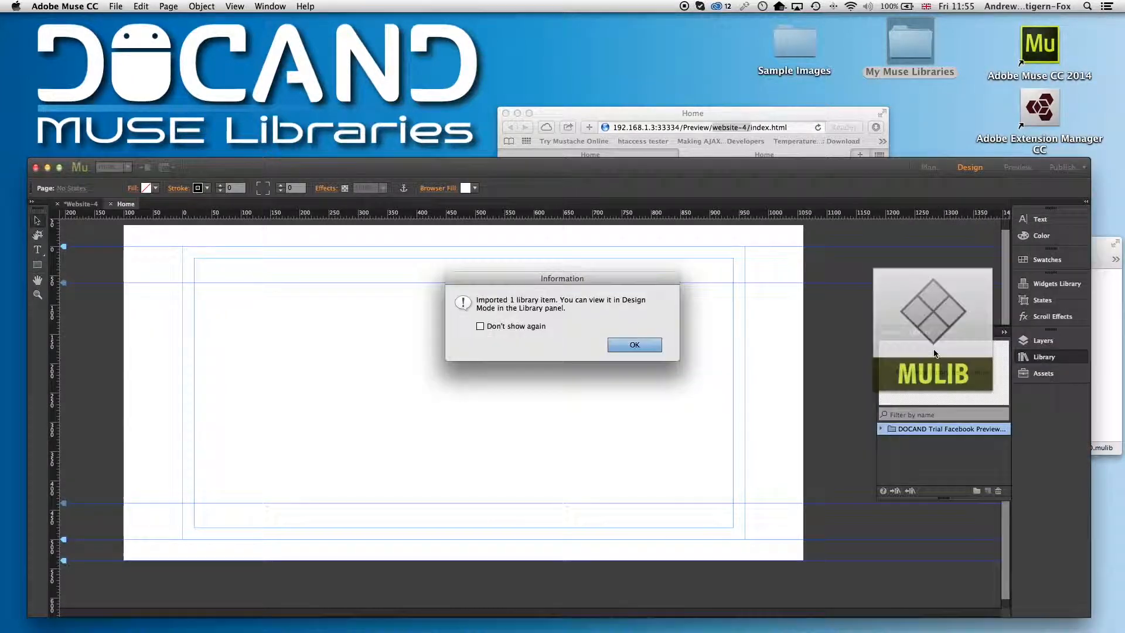
left_click(644, 347)
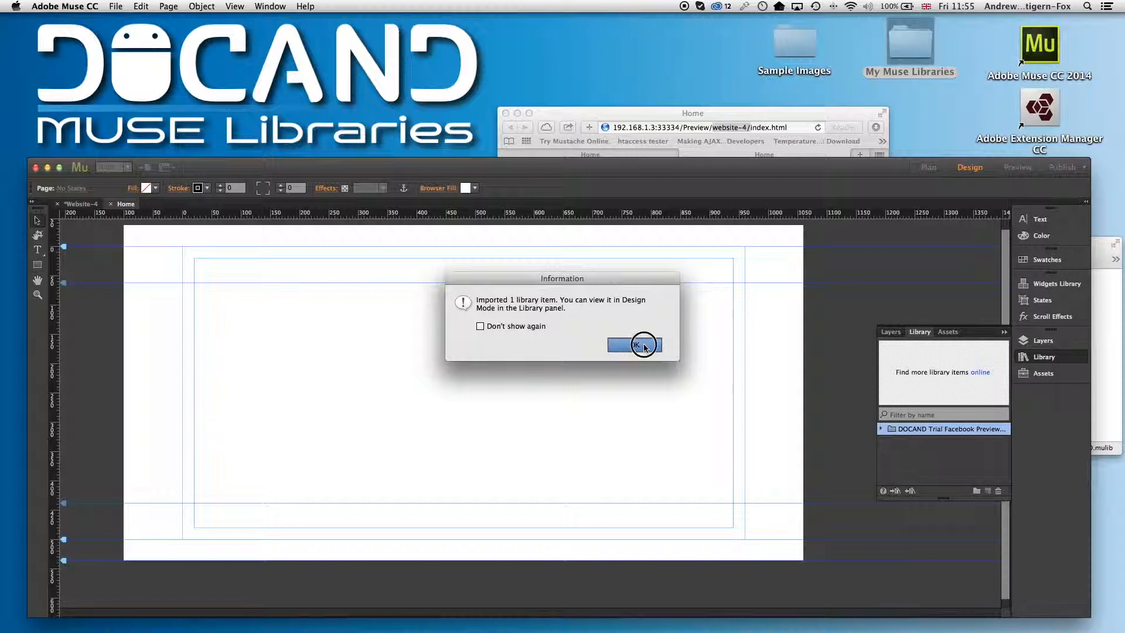
Expand the DOCAND Trial Facebook Preview library folder and place its item on the Home page
left_click(882, 431)
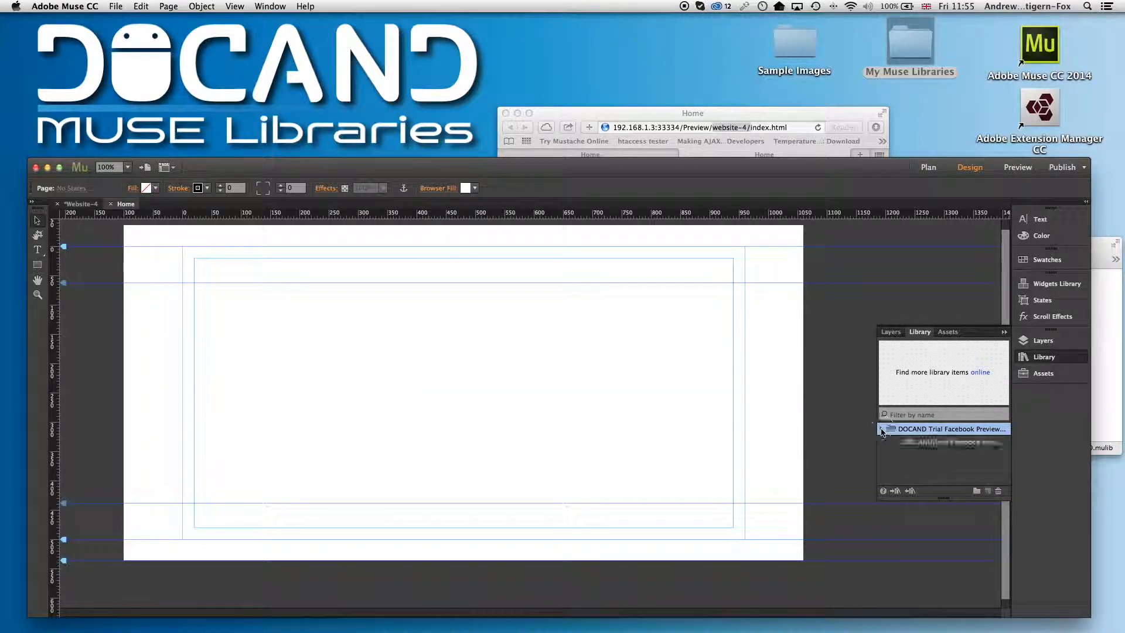
left_click(931, 442)
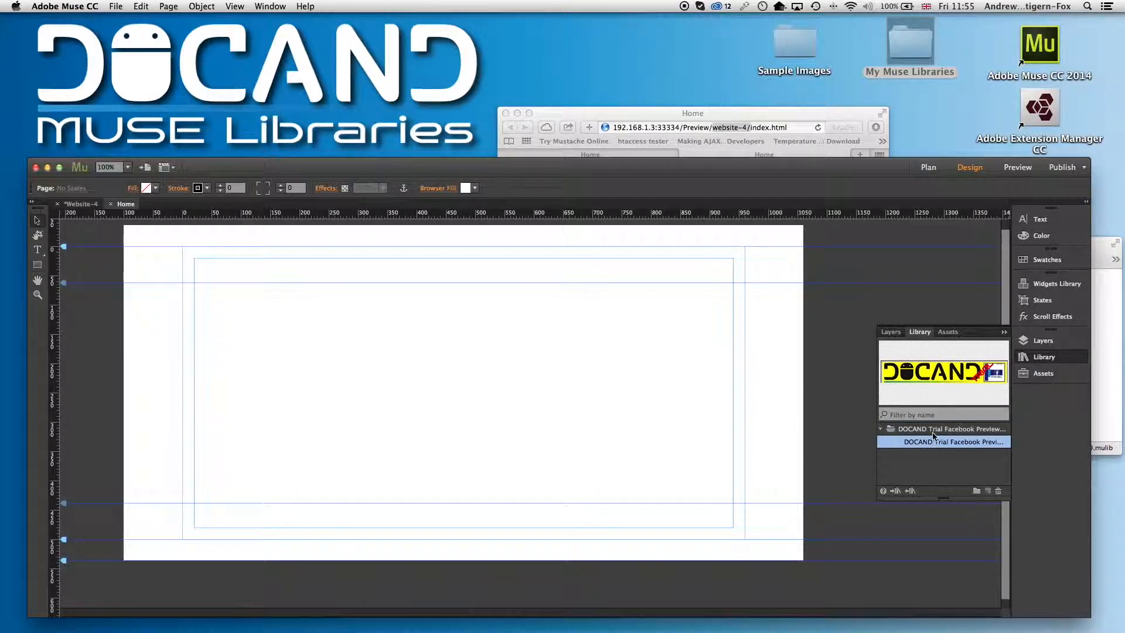
left_click(938, 443)
left_click_drag(938, 444, 441, 319)
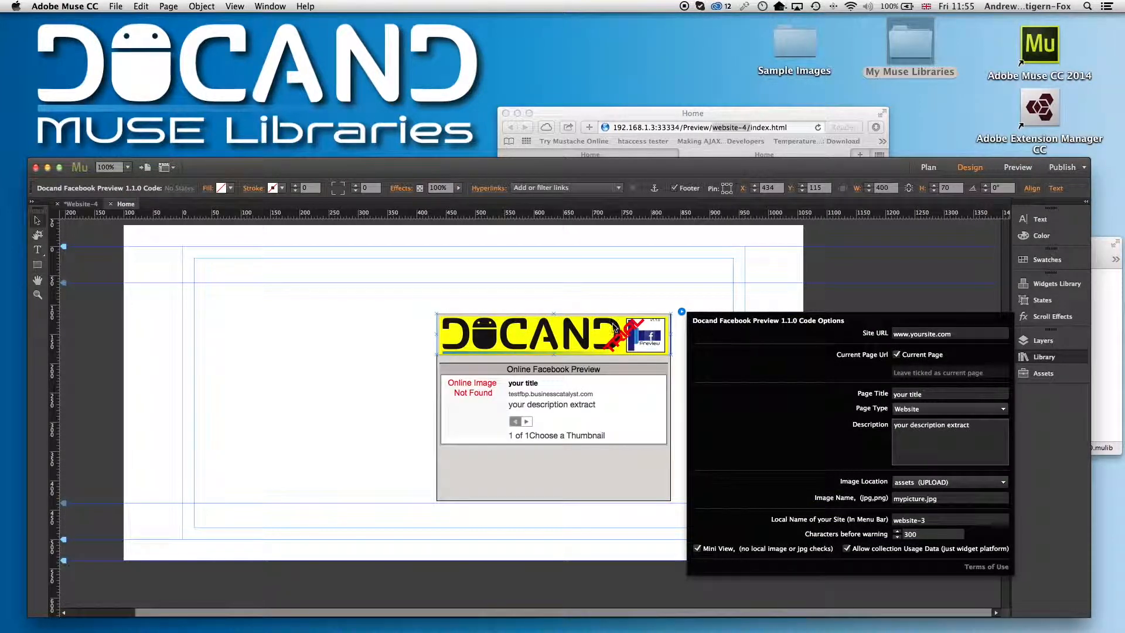
Move the Facebook Preview widget to the upper left of the page and open its options
left_click_drag(614, 325, 339, 304)
left_click(407, 291)
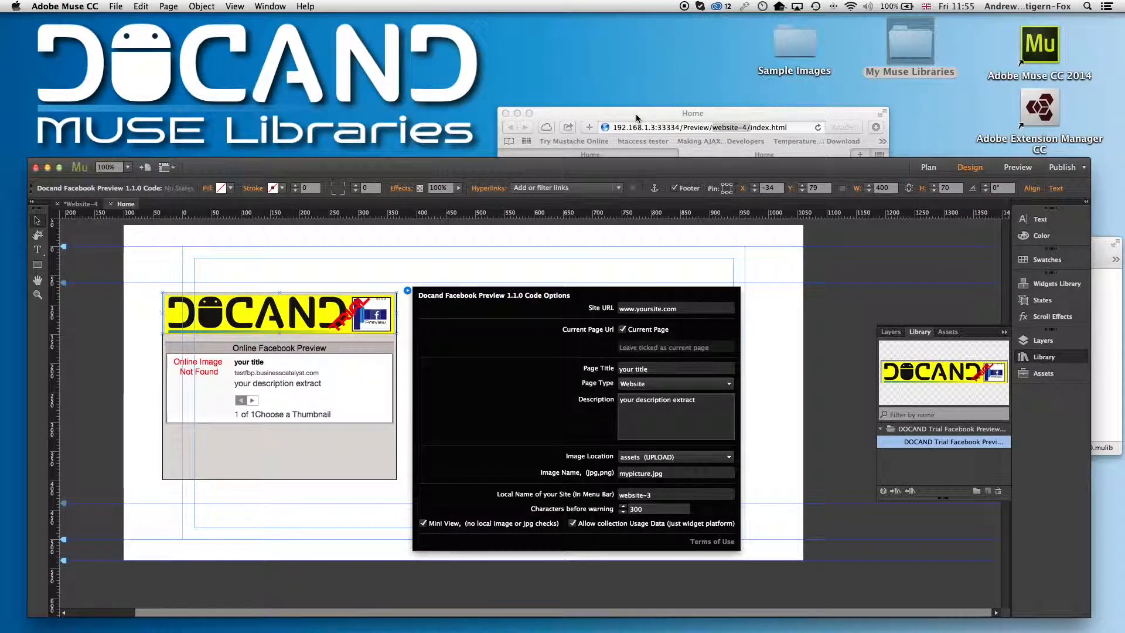
Copy the published site's address testfbp.businesscatalyst.com from the browser
left_click(636, 136)
left_click(632, 157)
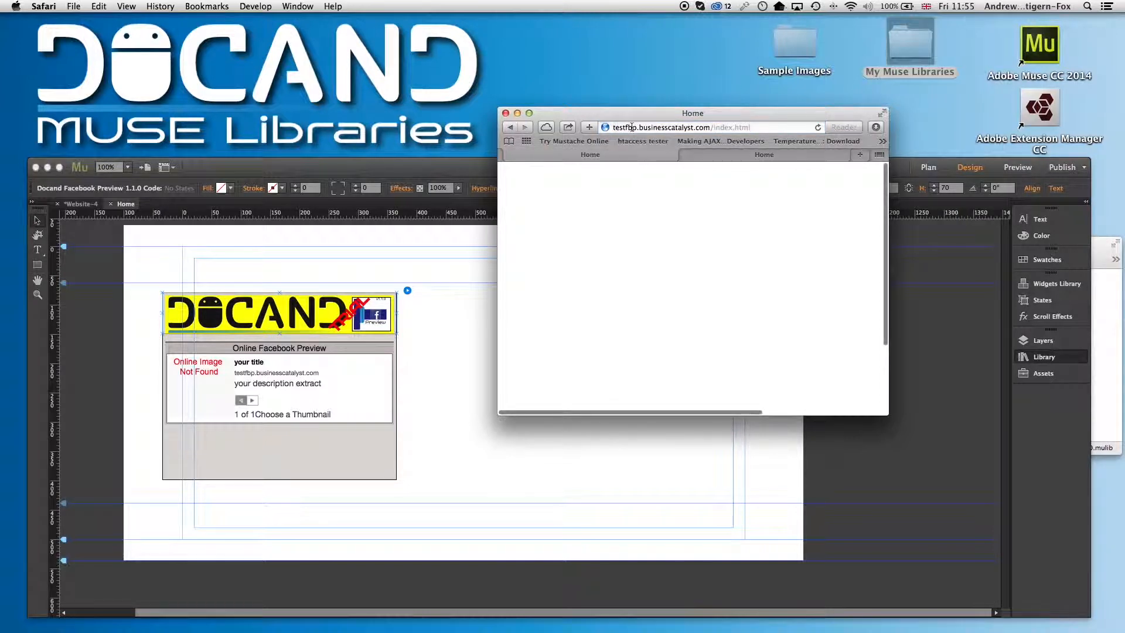
left_click_drag(711, 127, 594, 126)
key("super+c")
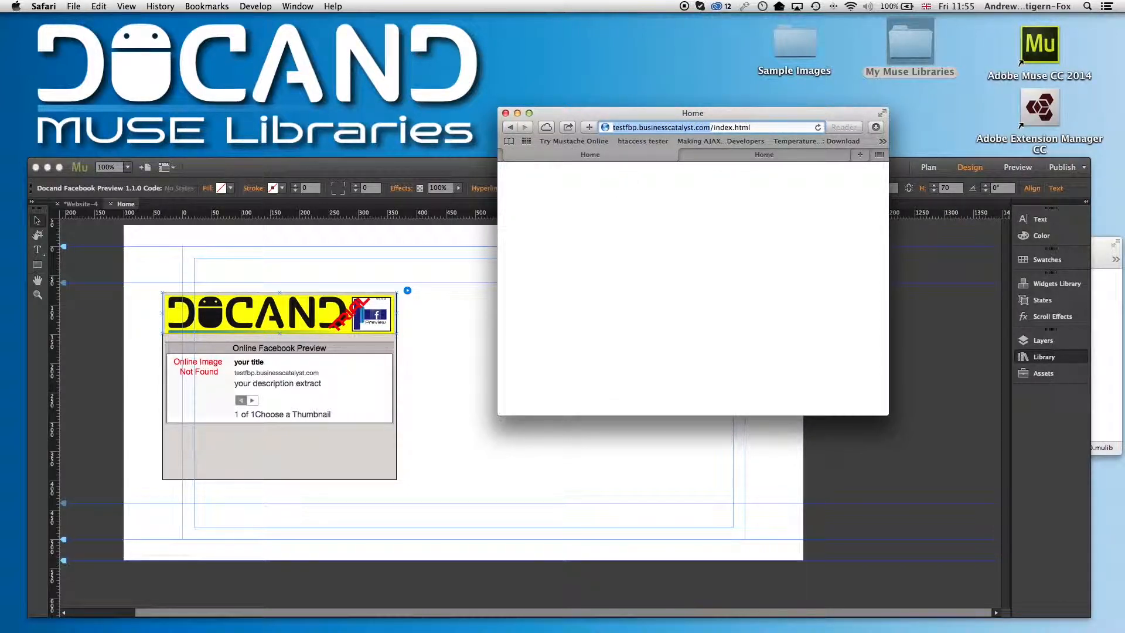
left_click(470, 170)
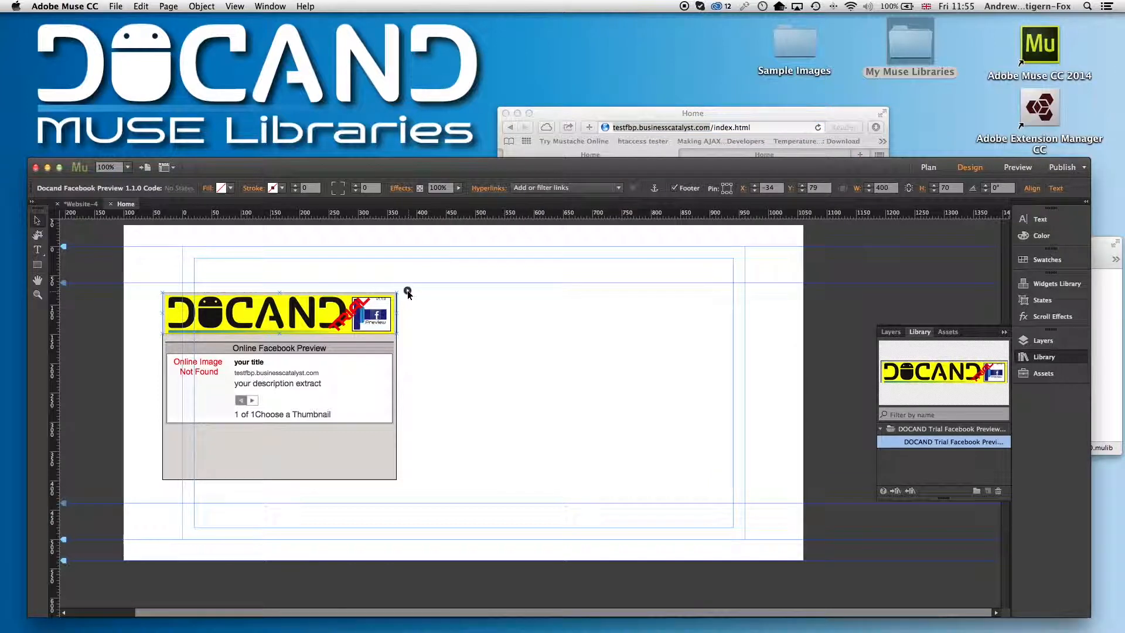
left_click(717, 154)
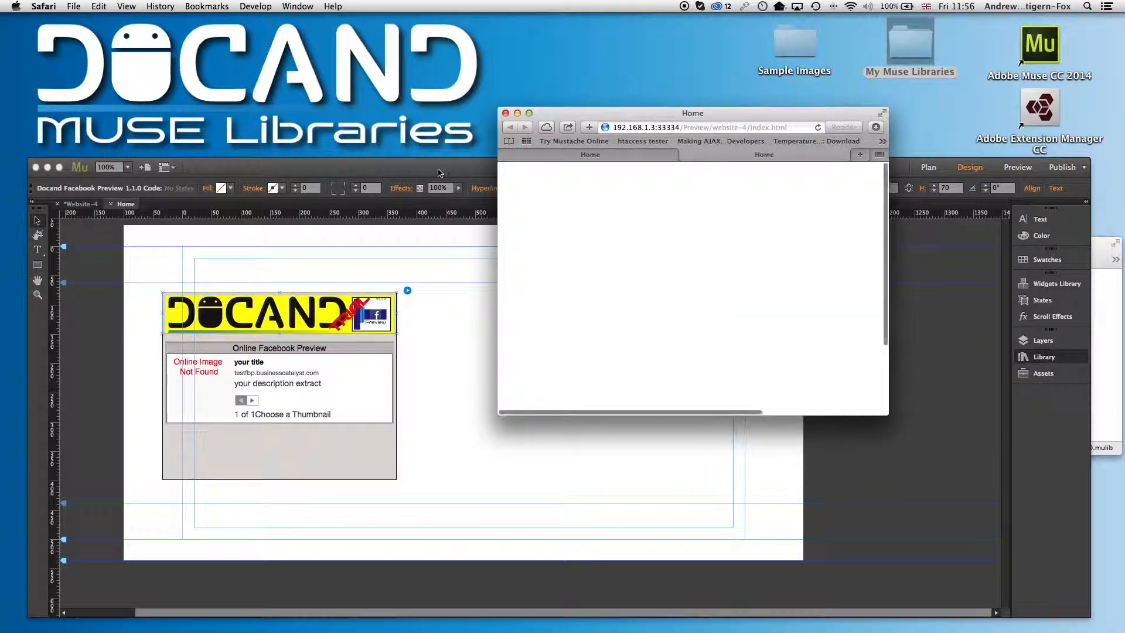
left_click(472, 174)
Paste testfbp.businesscatalyst.com into the widget's Site URL field without the http prefix
left_click(408, 290)
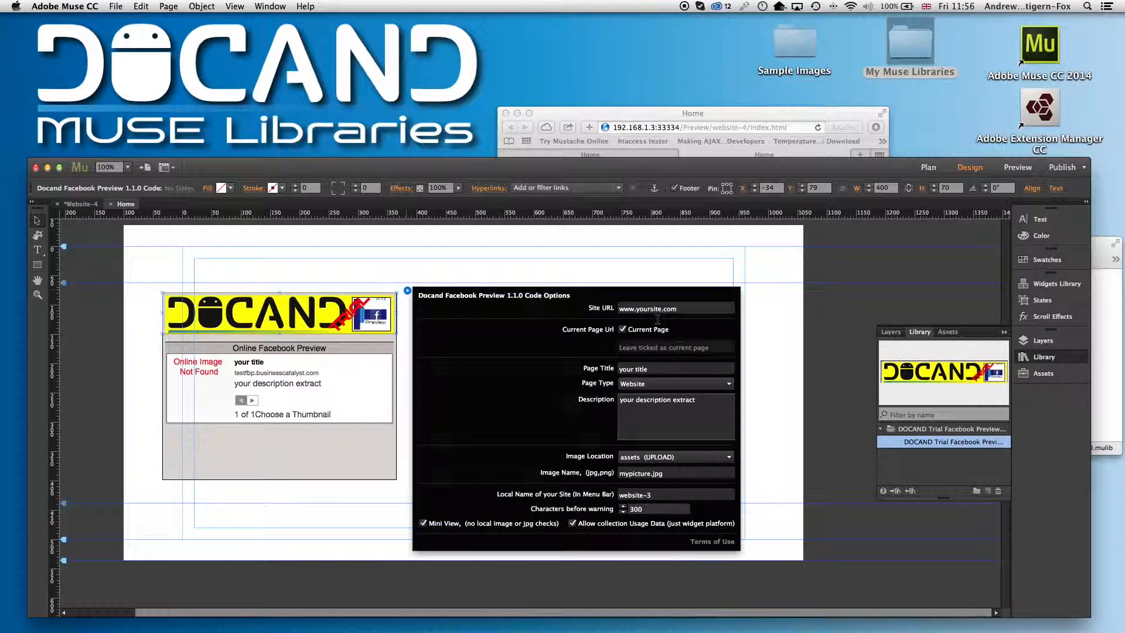
left_click(683, 309)
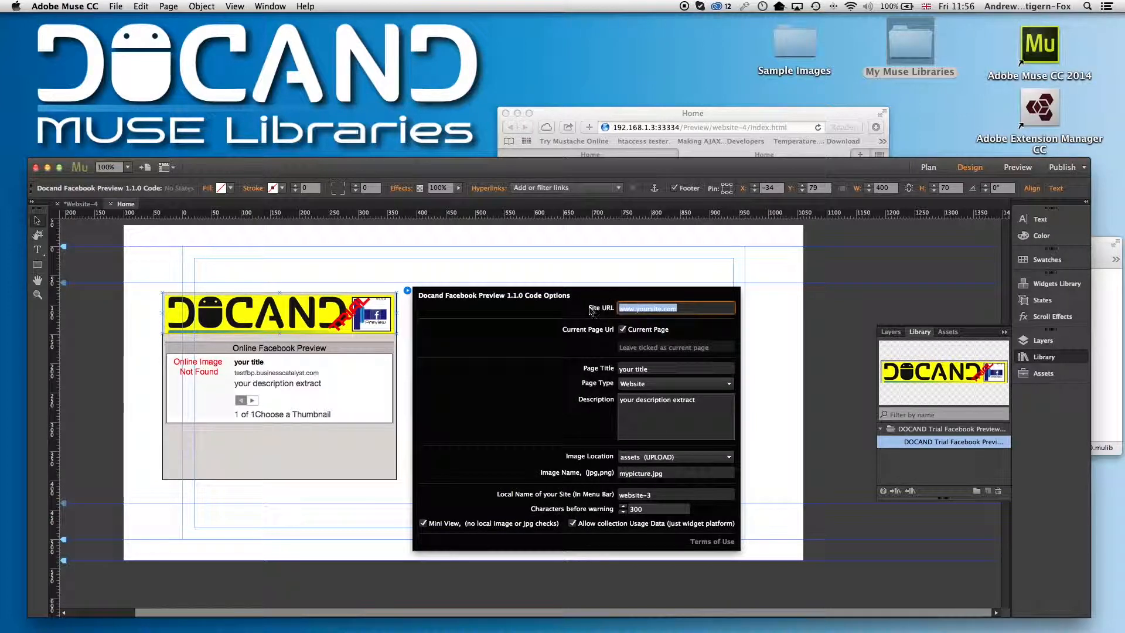
key("ctrl+v")
left_click_drag(643, 308, 618, 307)
key("BackSpace")
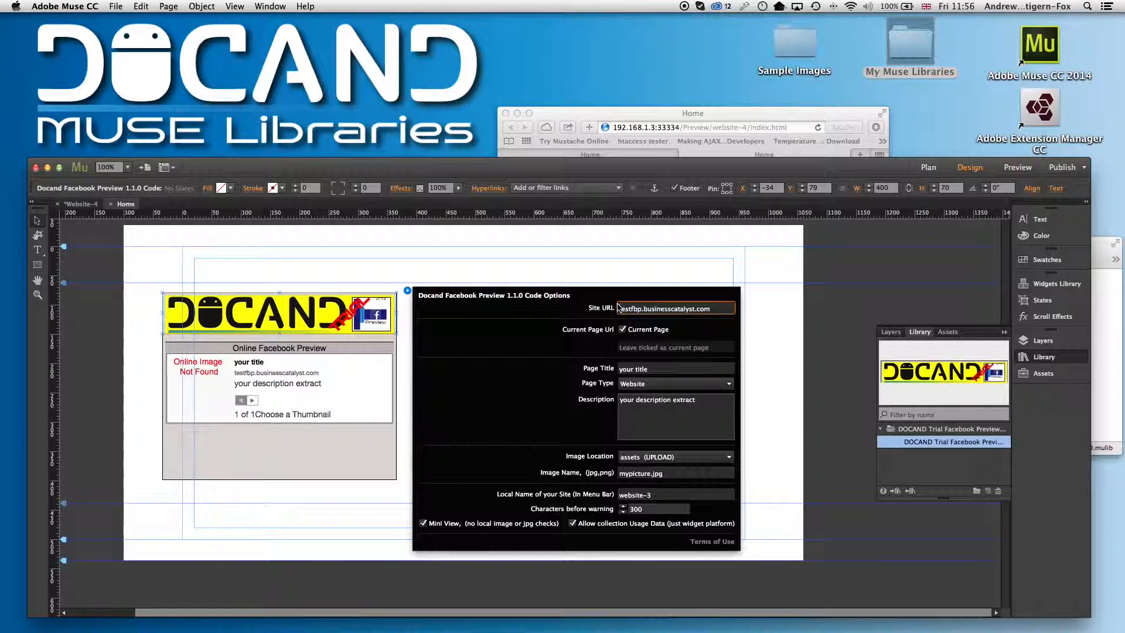
Set the widget's local site name to website-4
left_click(665, 369)
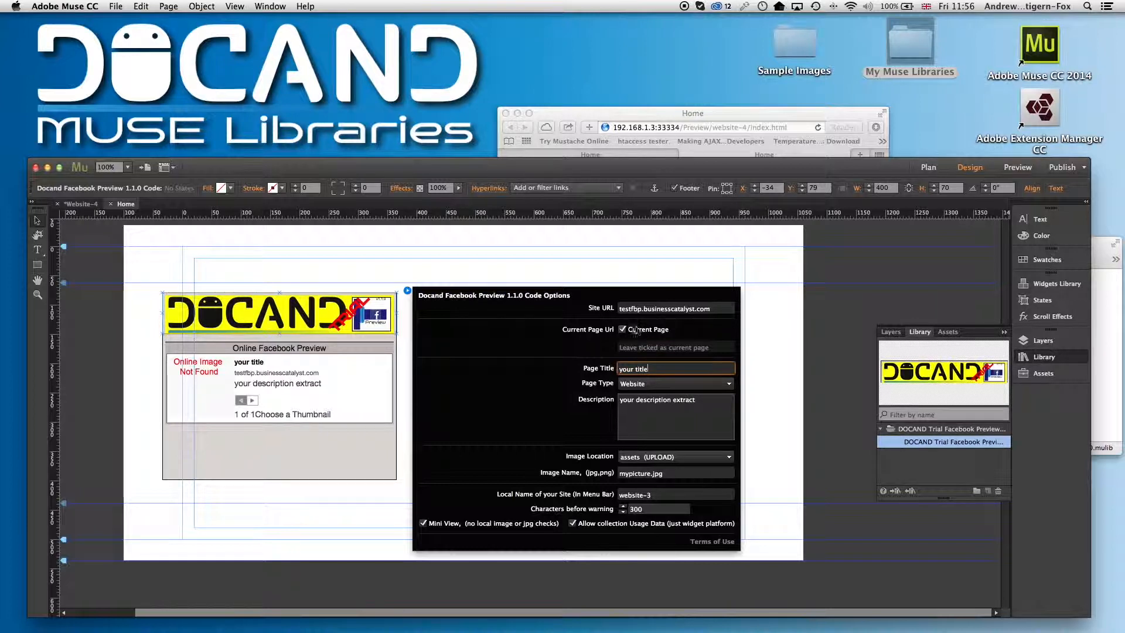
left_click(667, 497)
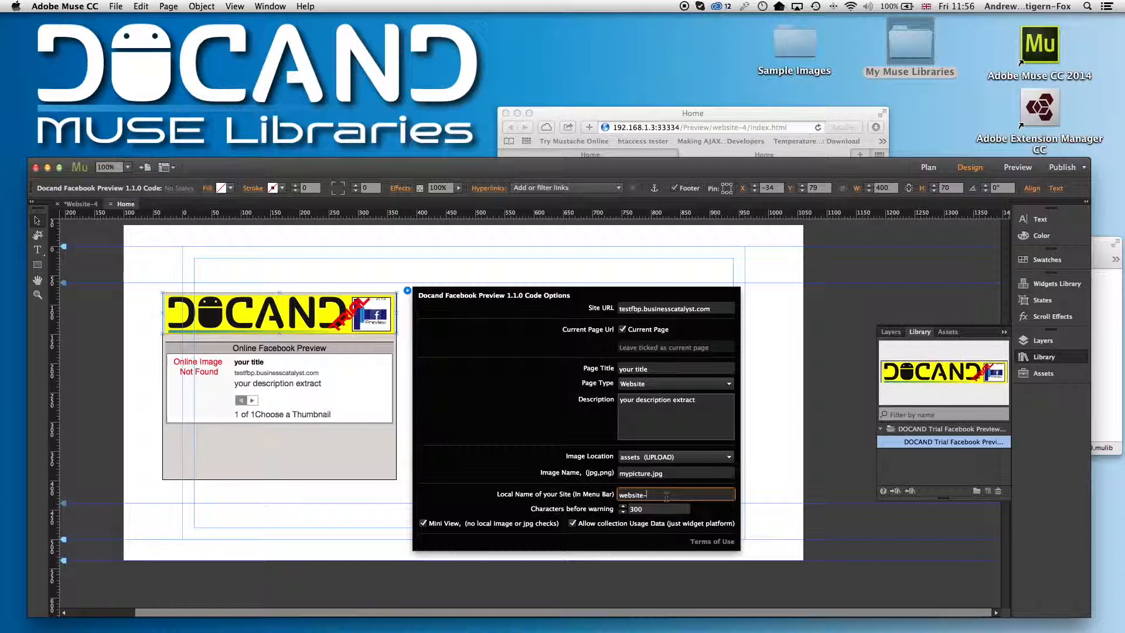
type("4")
Turn off Mini View and close the widget options
left_click(423, 524)
left_click(422, 524)
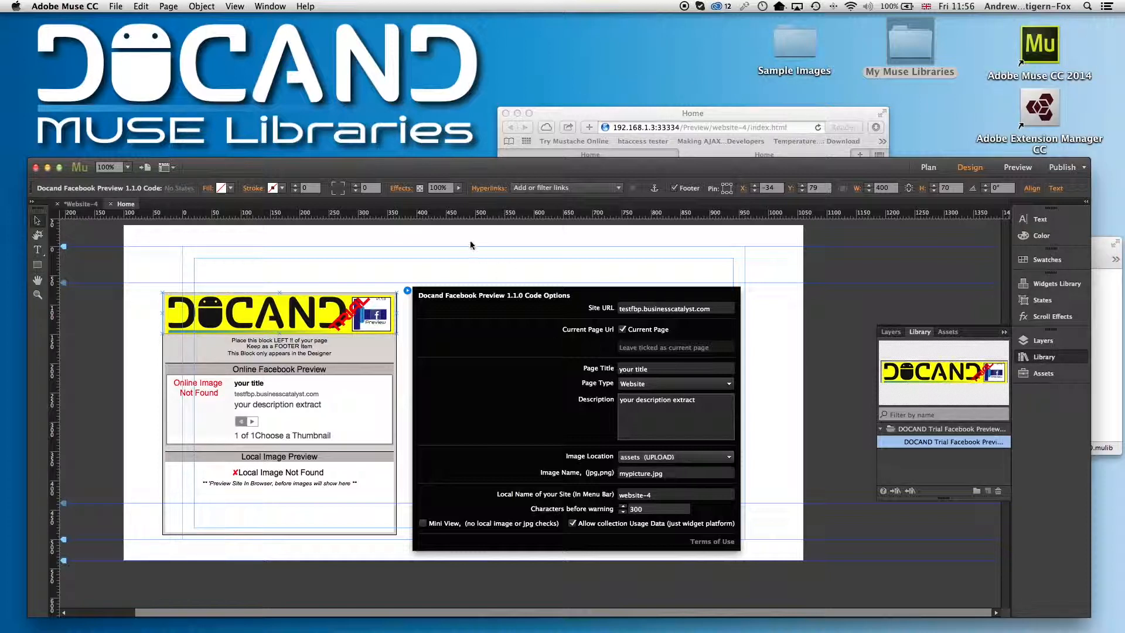
left_click(447, 272)
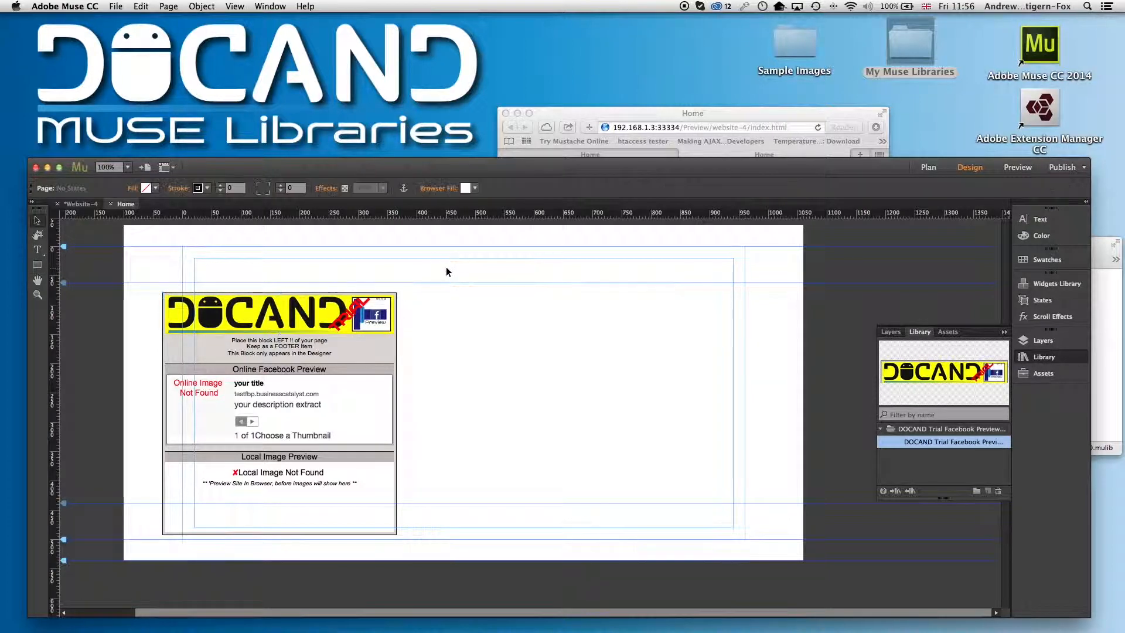
Add the configured widget to the library as a new item
left_click(357, 315)
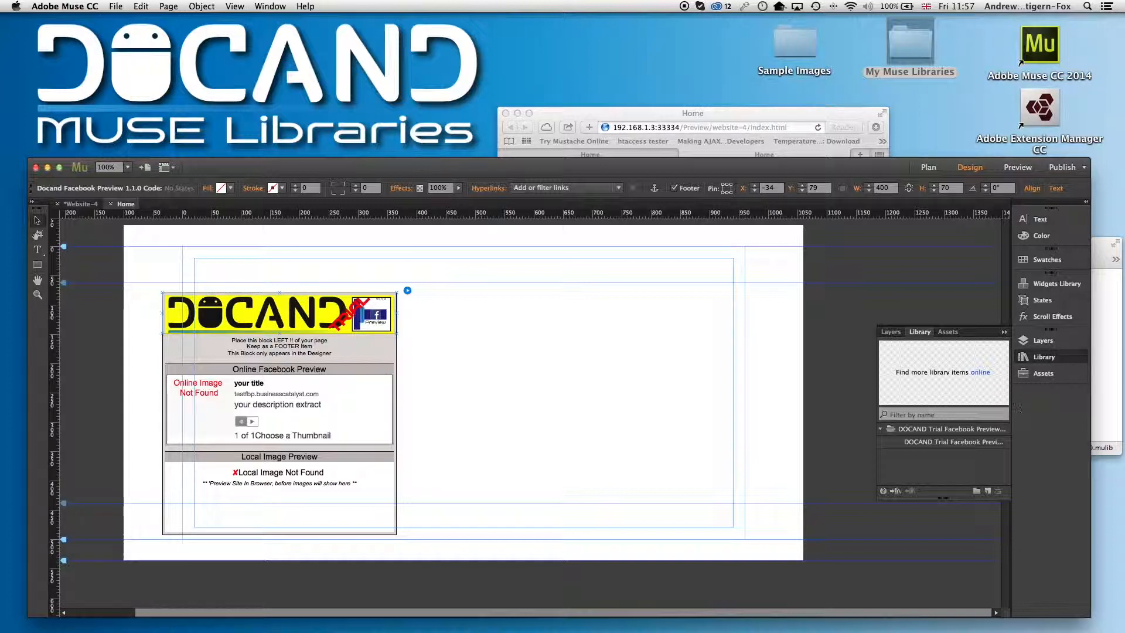
left_click(989, 491)
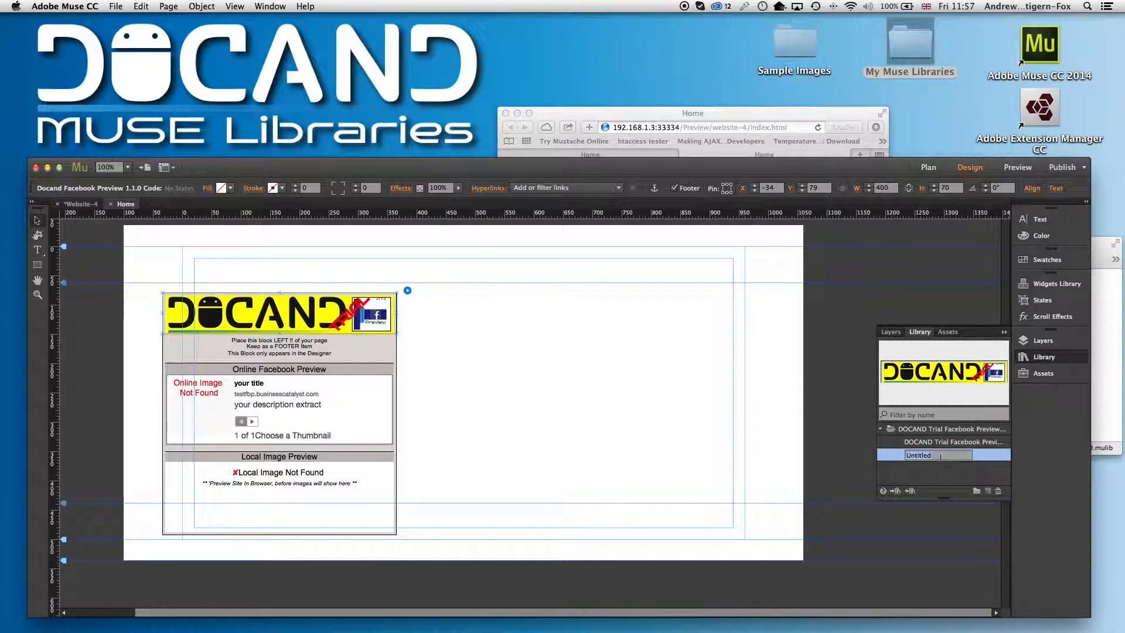
Rename the new library item as testfbp.businesscatalyst.com
key("BackSpace")
key("super+v")
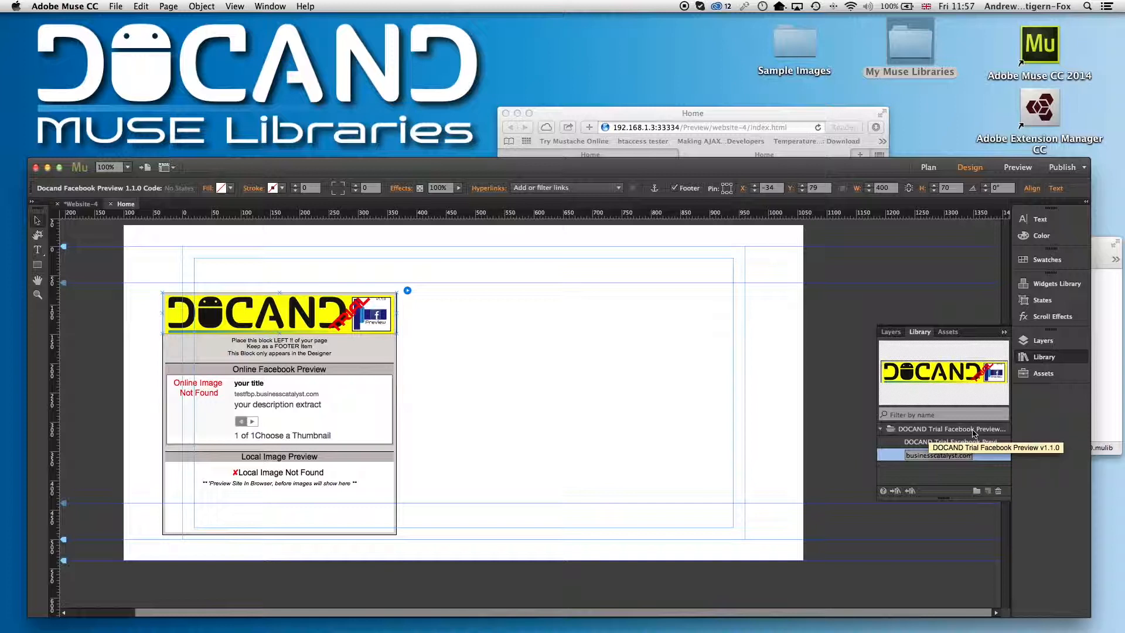
key("Return")
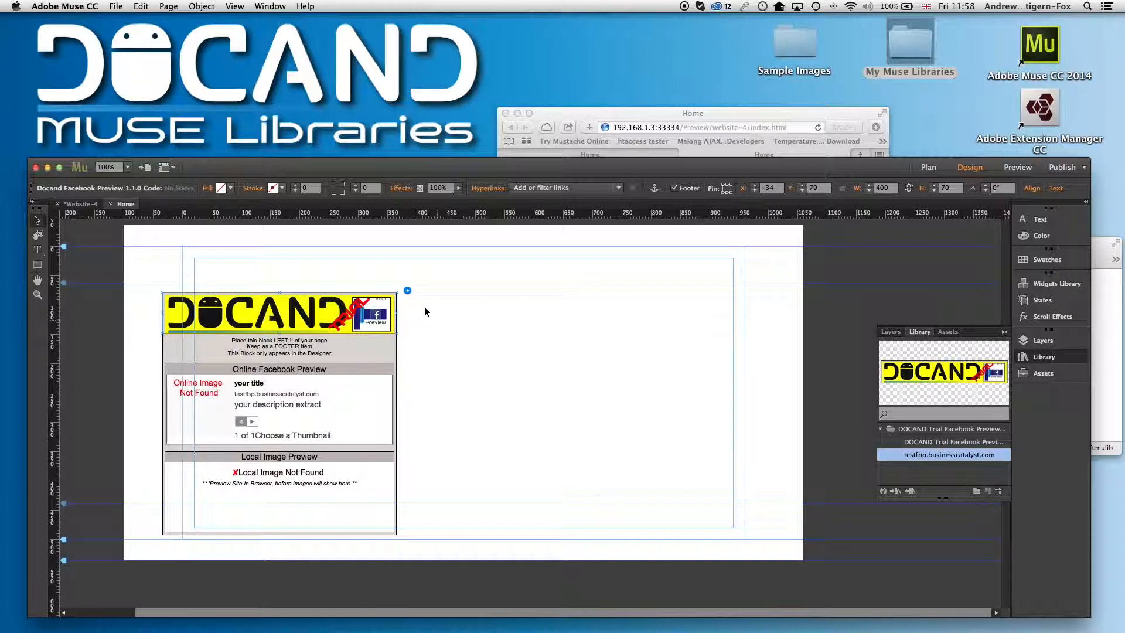
Replace the widget on the page with a fresh copy from the library item, placed at the page's upper-left
left_click(371, 311)
key("Delete")
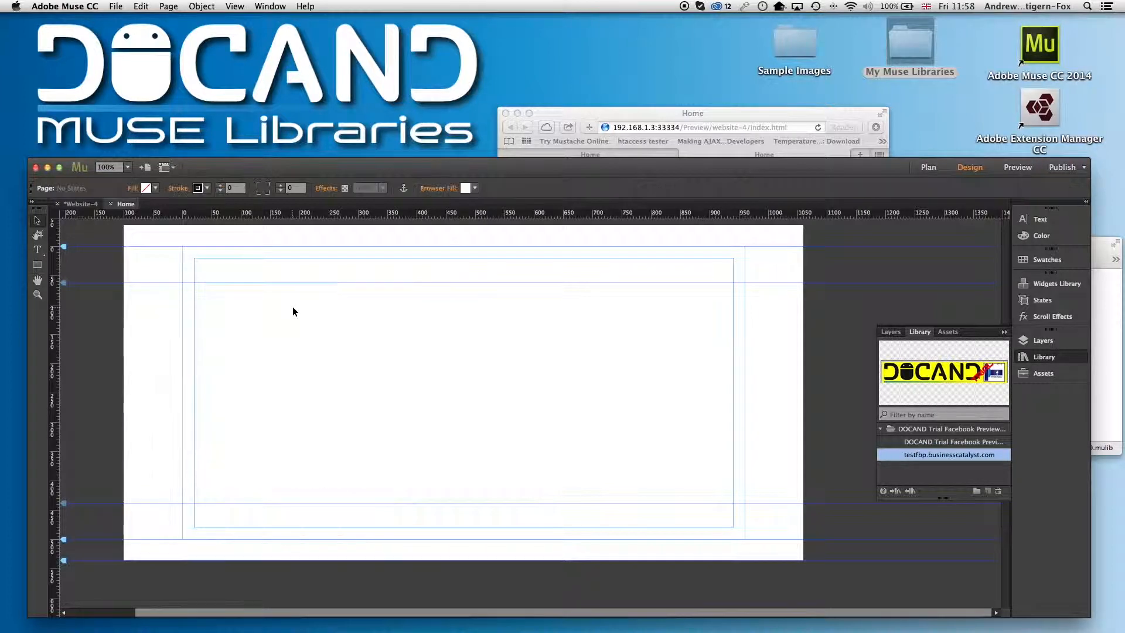
left_click_drag(944, 460, 368, 343)
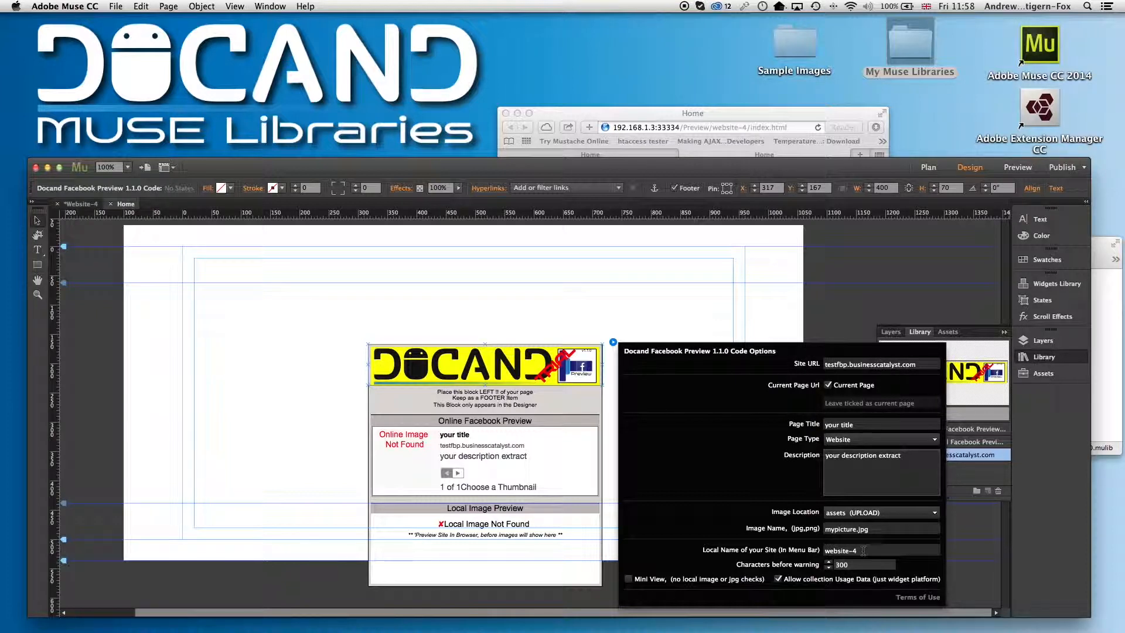
left_click_drag(536, 362, 252, 288)
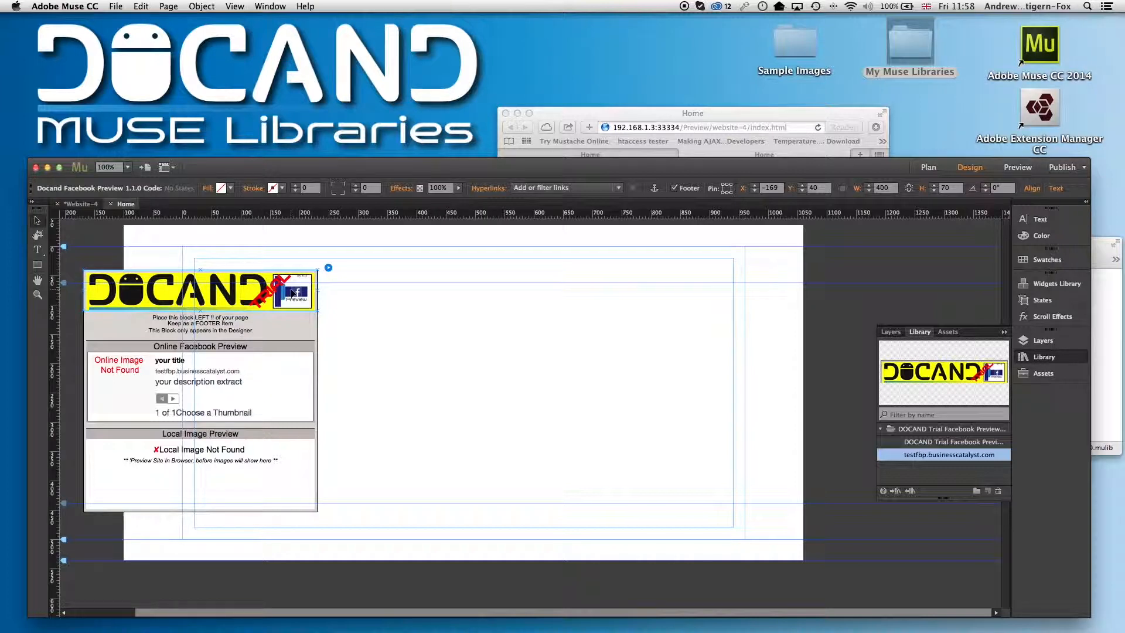
Zoom out and move the widget further left, partly off the page
left_click(536, 331)
key("super+minus")
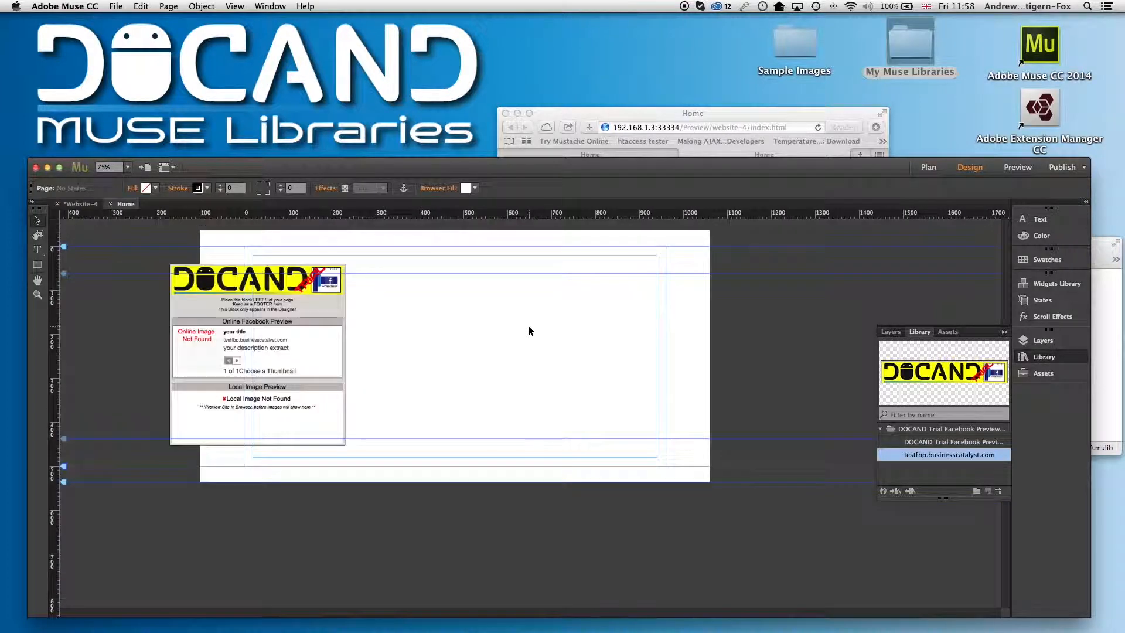
left_click_drag(305, 288, 166, 266)
scroll(377, 330, "left", 4)
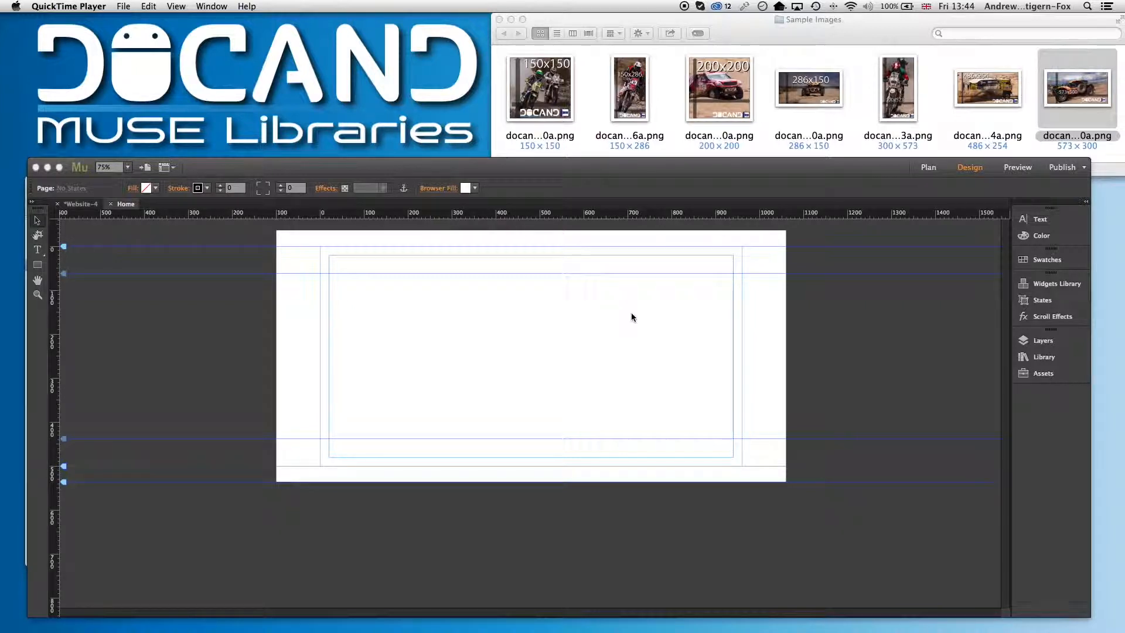
Drag the 200x200 sample image onto the page and open the Assets panel
left_click(1044, 372)
left_click(1043, 373)
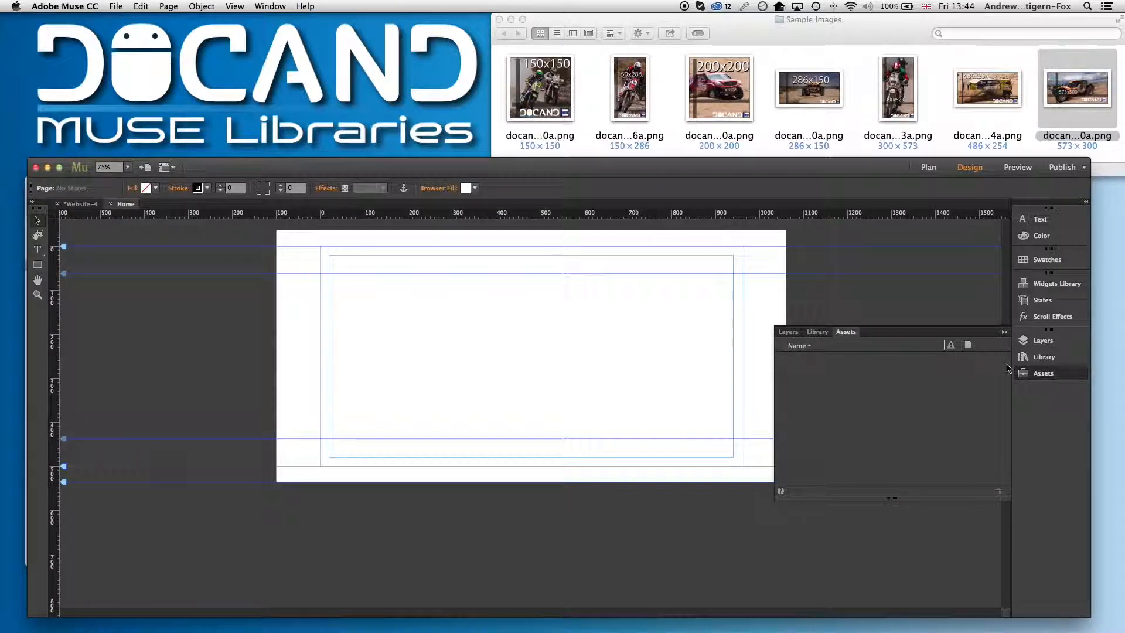
left_click(1040, 373)
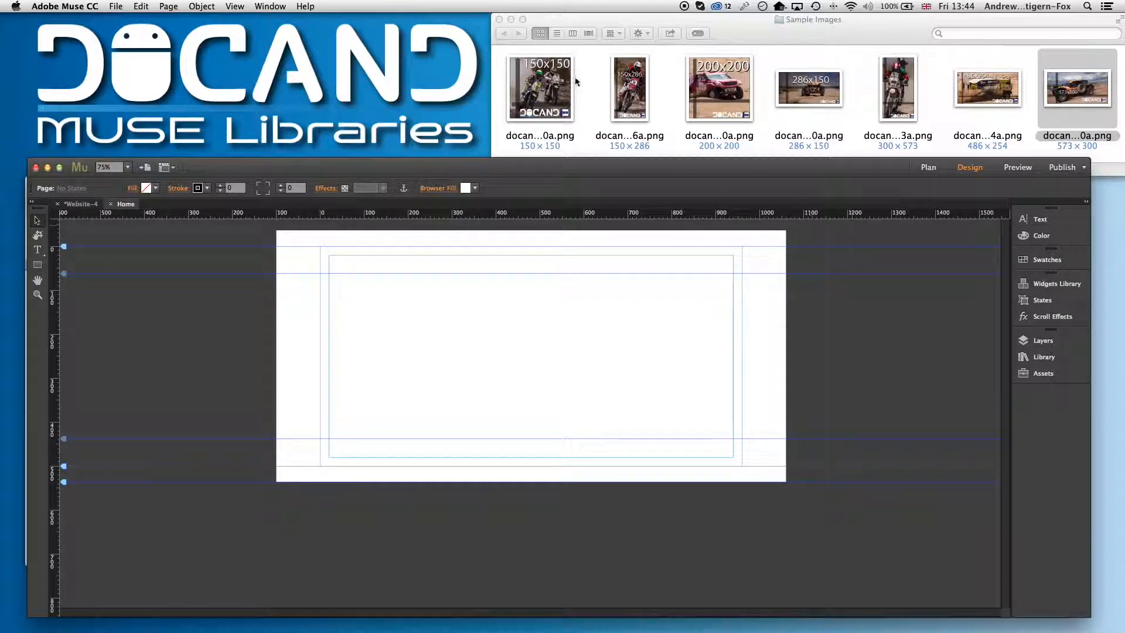
left_click_drag(719, 84, 479, 306)
left_click(515, 302)
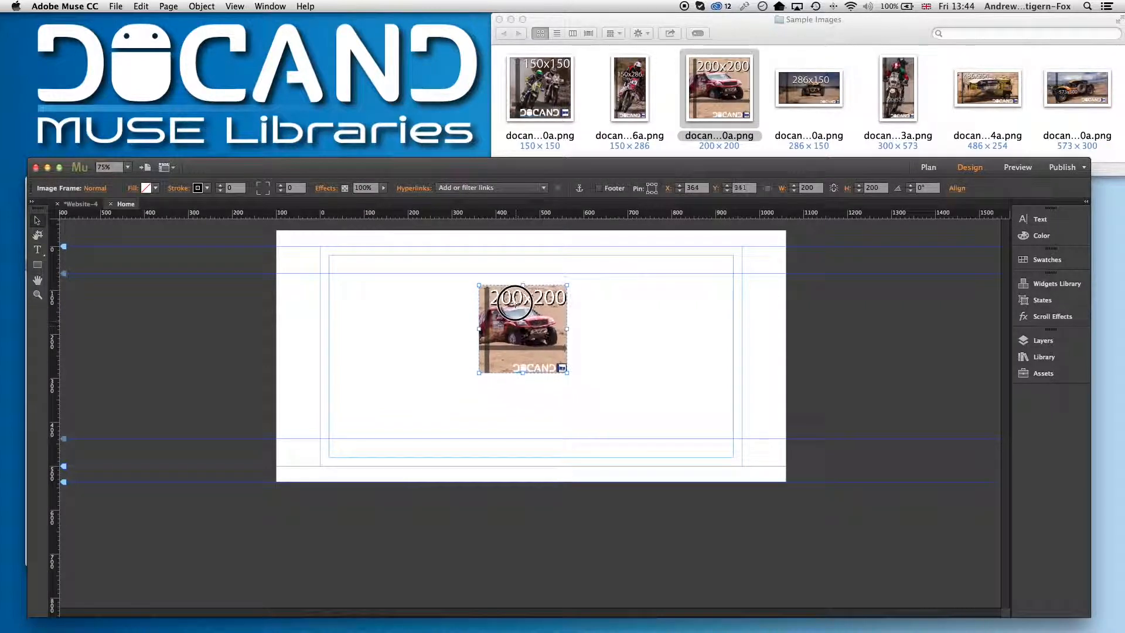
left_click(1038, 373)
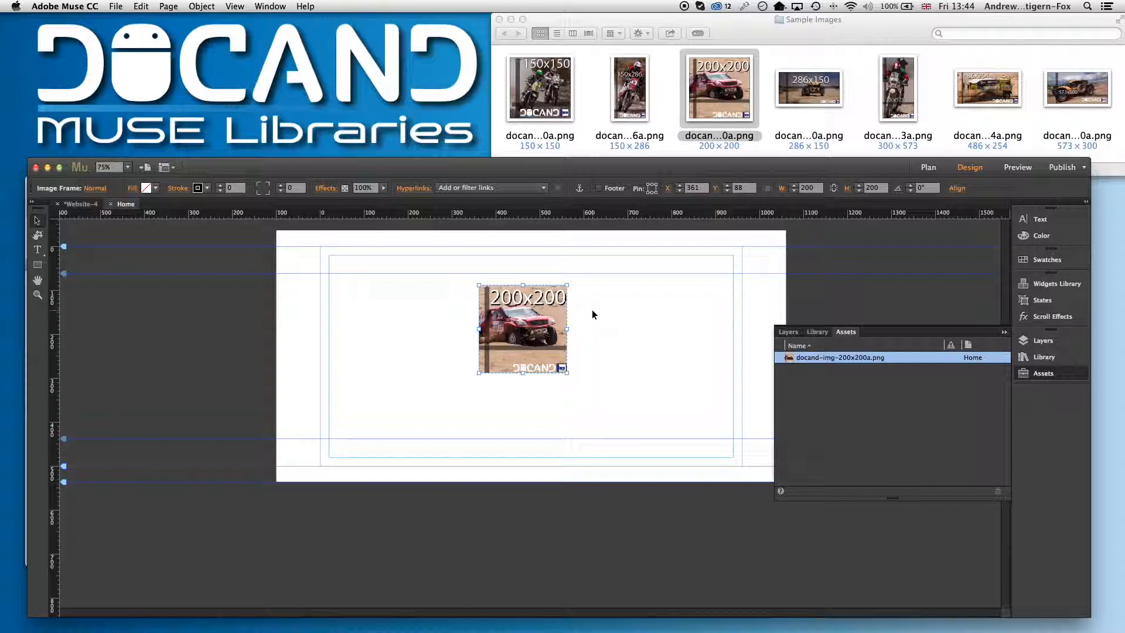
Place the 286x150 sample image on the page, nudge it, and delete it
left_click_drag(810, 122, 342, 311)
left_click(340, 302)
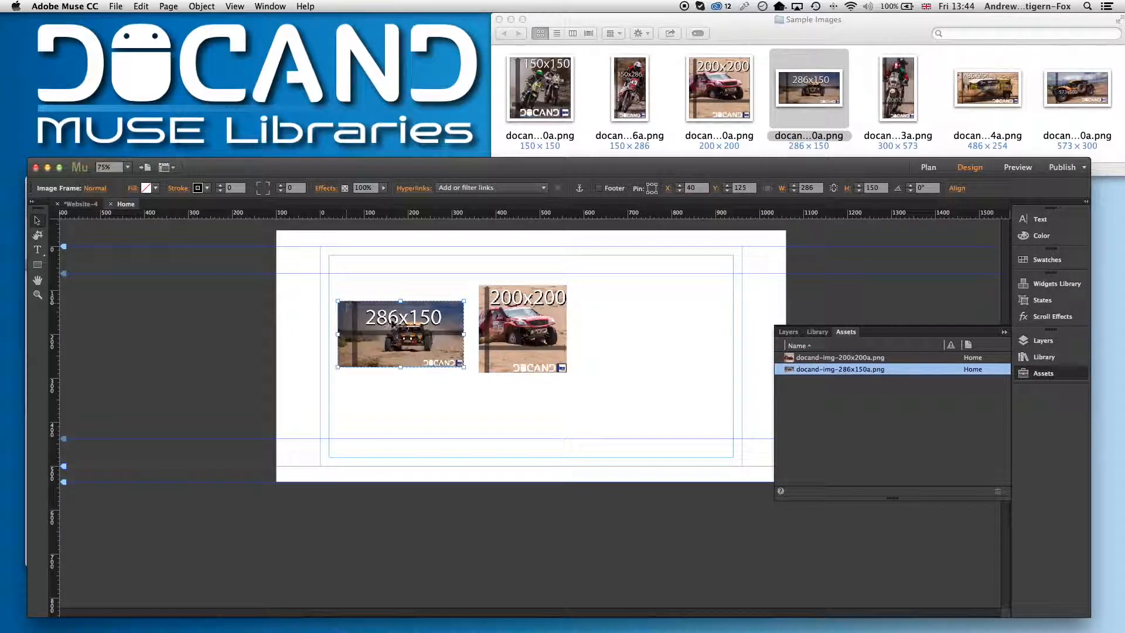
left_click(391, 300)
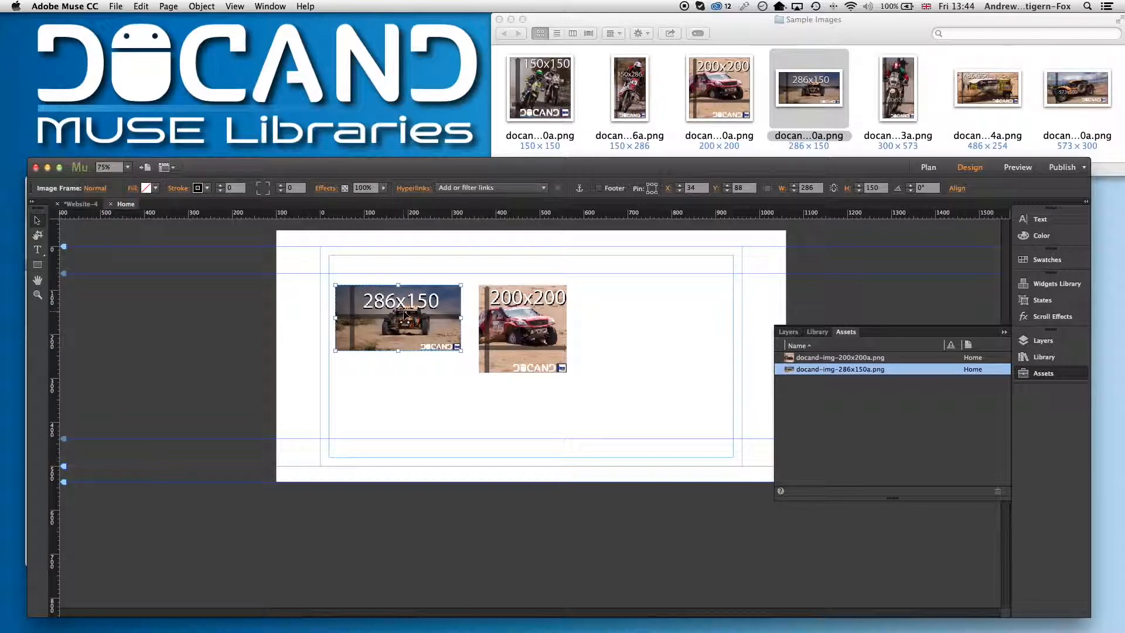
key("Delete")
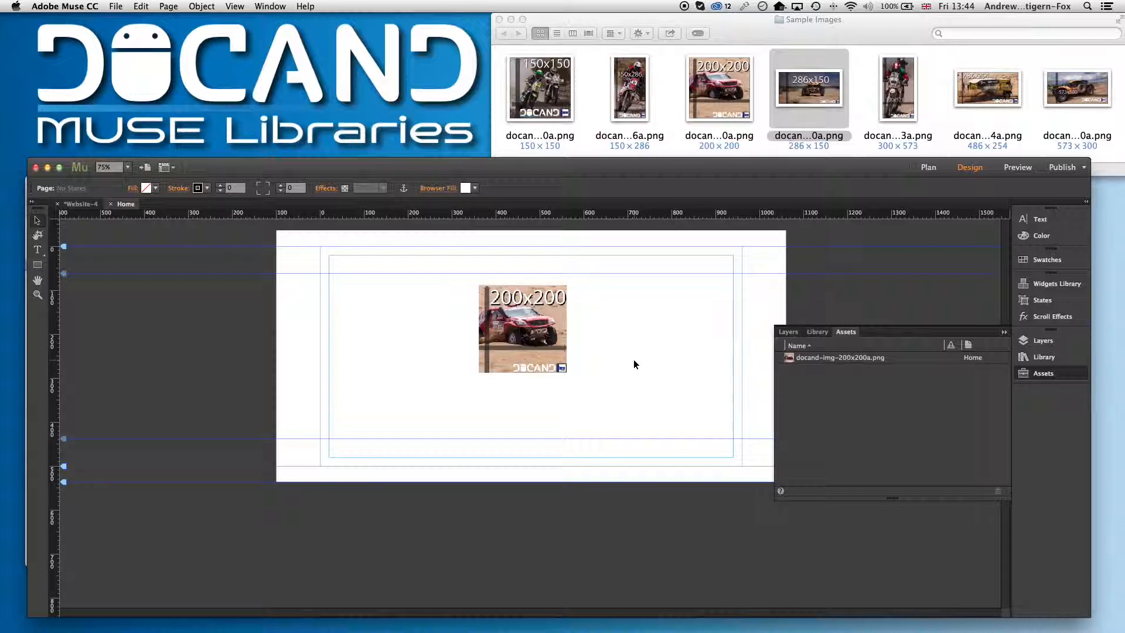
Place the 286x150 sample image to the left of the 200x200 image
left_click_drag(809, 88, 377, 310)
left_click(643, 326)
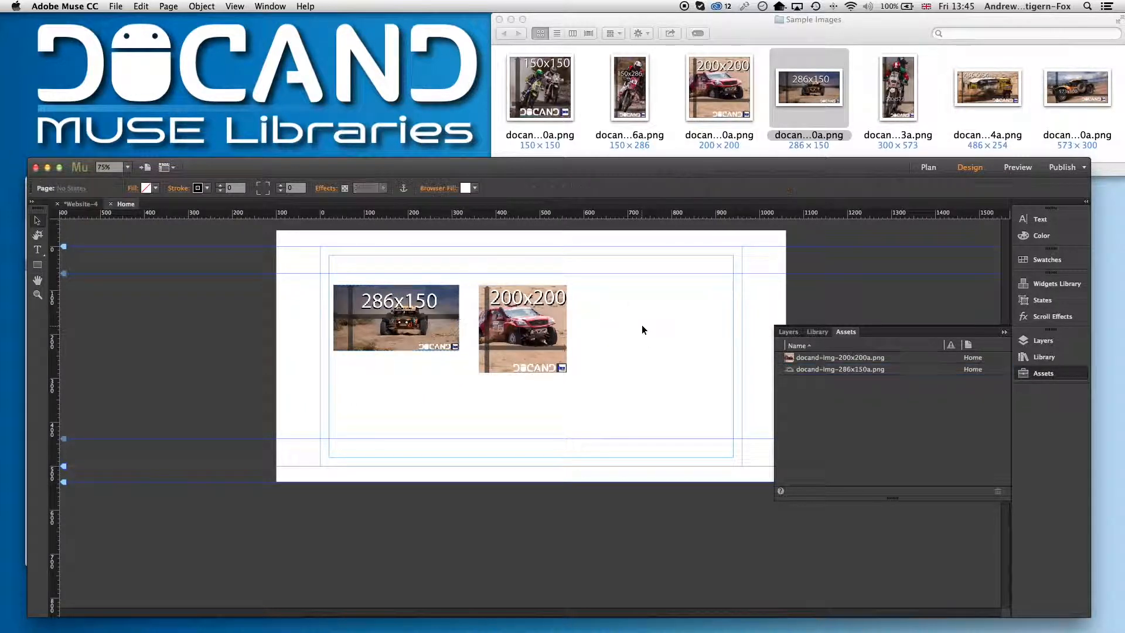
Add a new page after Home in the site plan and open it
left_click(74, 203)
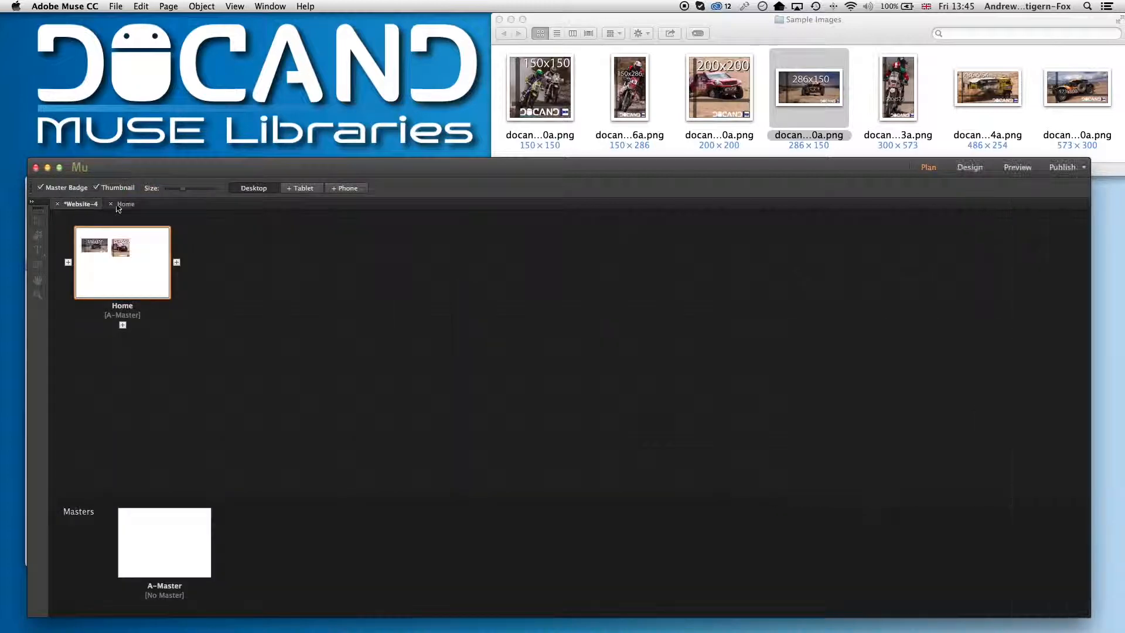
left_click(176, 262)
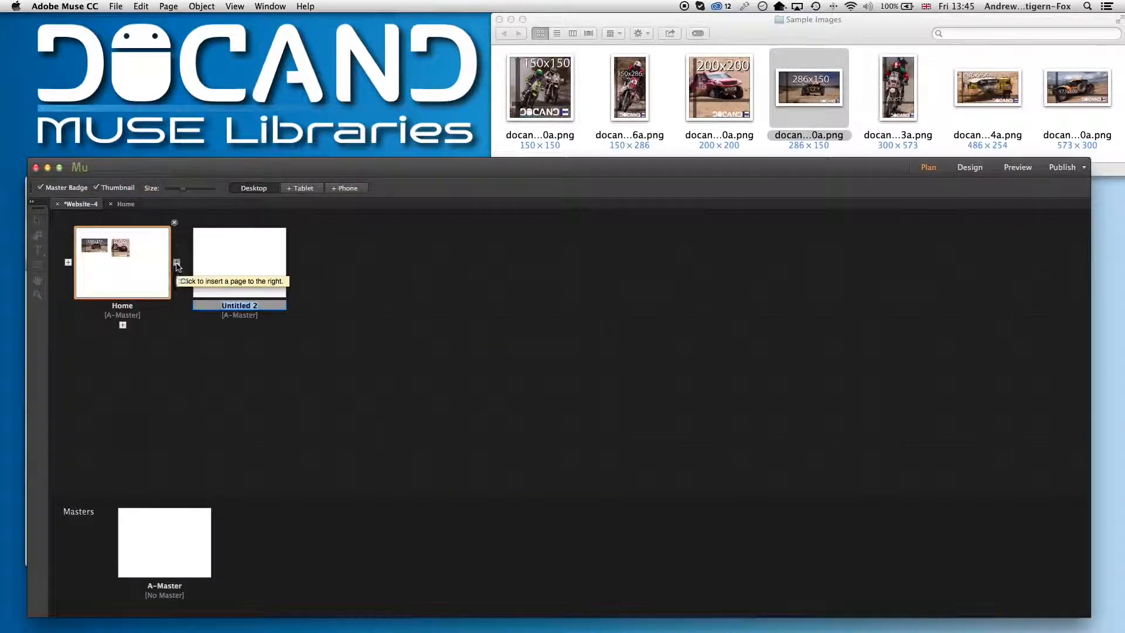
double_click(245, 259)
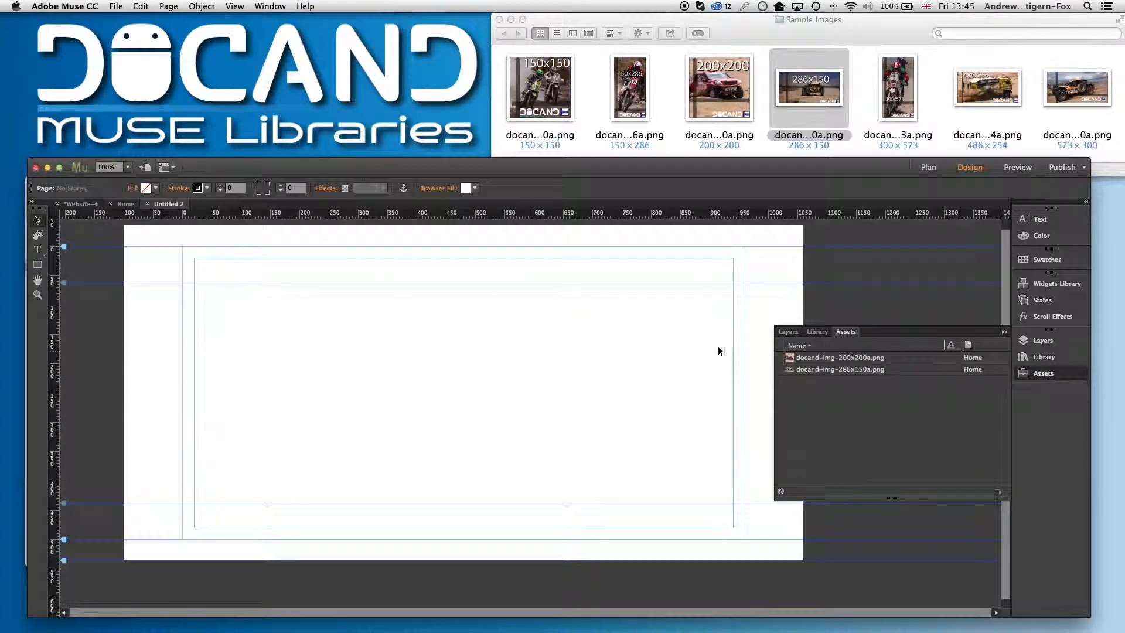
Place the 286x150 sample image near the top of the Untitled 2 page
left_click_drag(797, 96, 307, 314)
left_click(336, 322)
left_click_drag(408, 343, 390, 301)
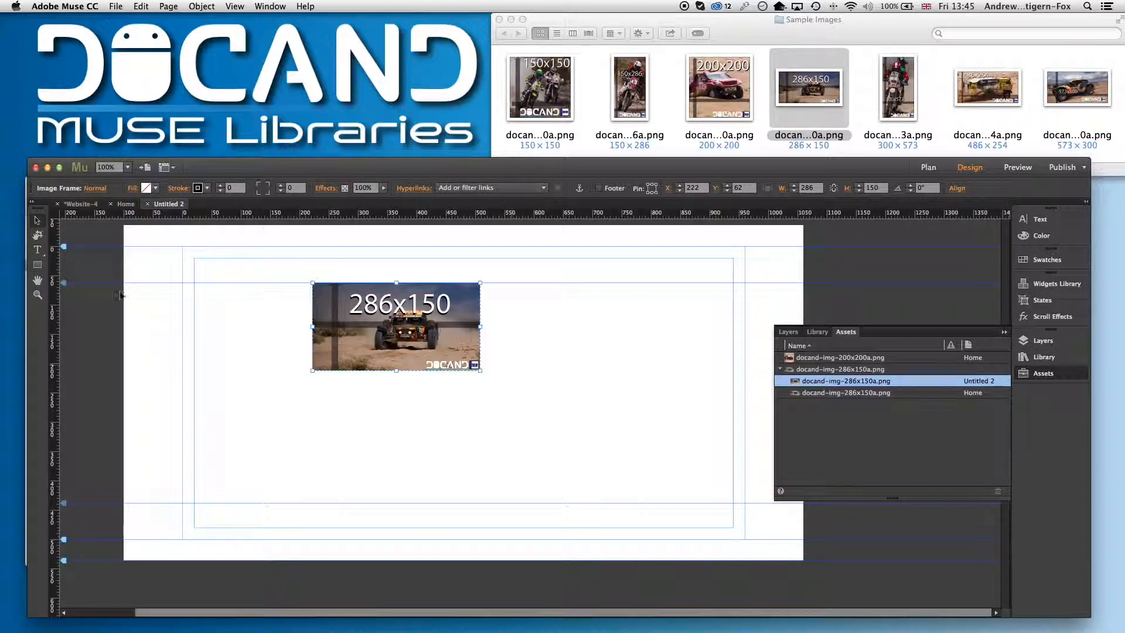
Delete the 286x150 image from the Home page
left_click(125, 204)
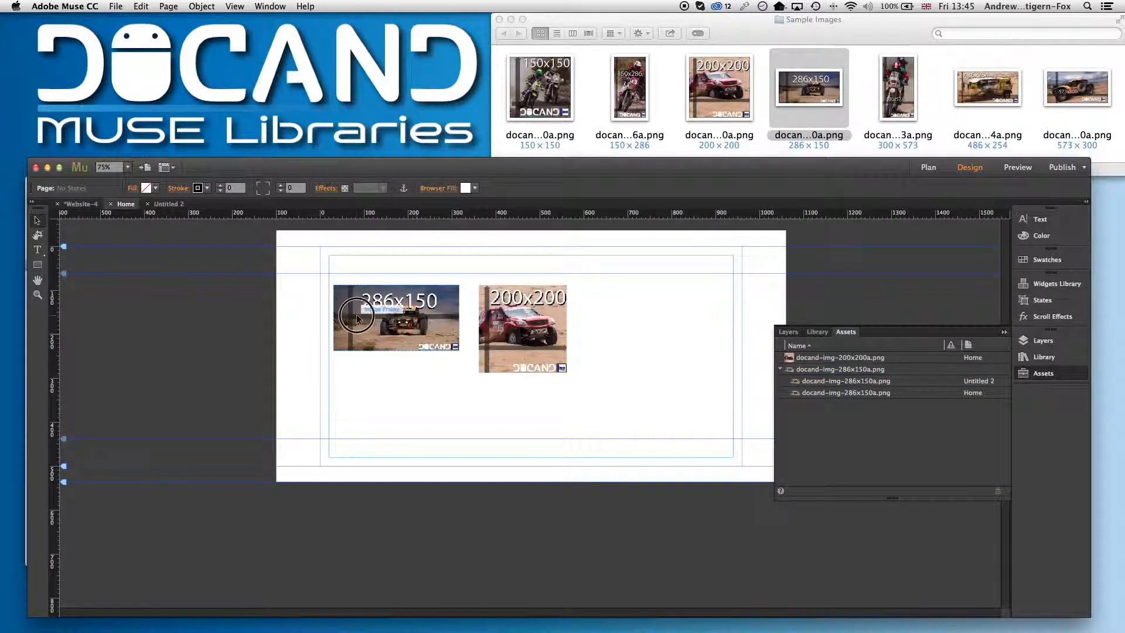
left_click(377, 321)
key("Delete")
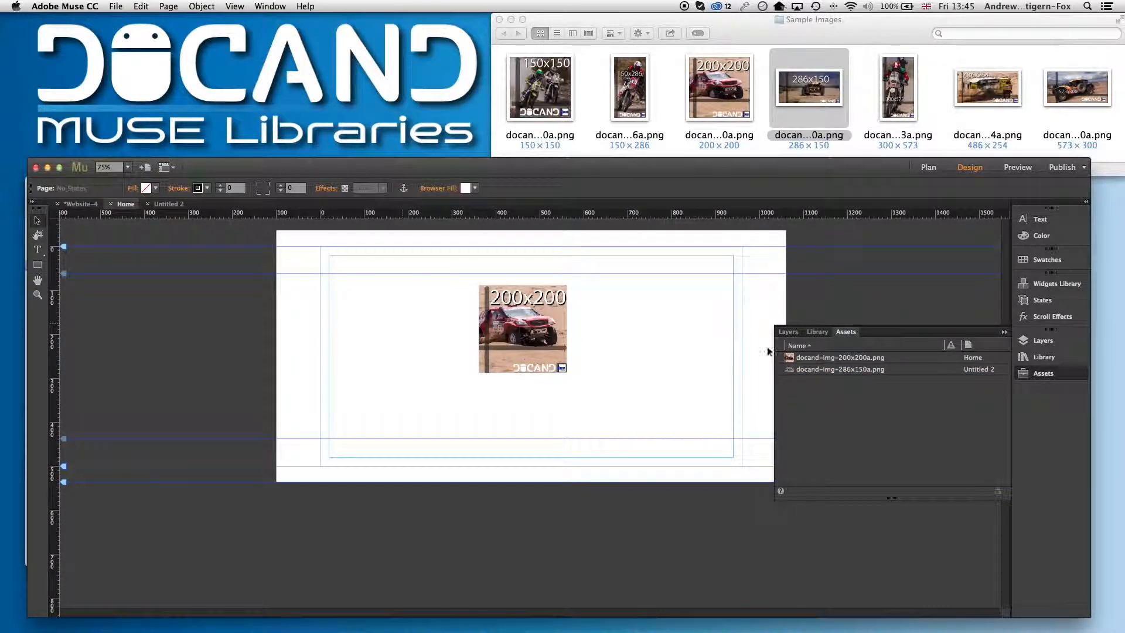
Add docand-img-600x600a.png from Sample Images as a file for upload
left_click(874, 370)
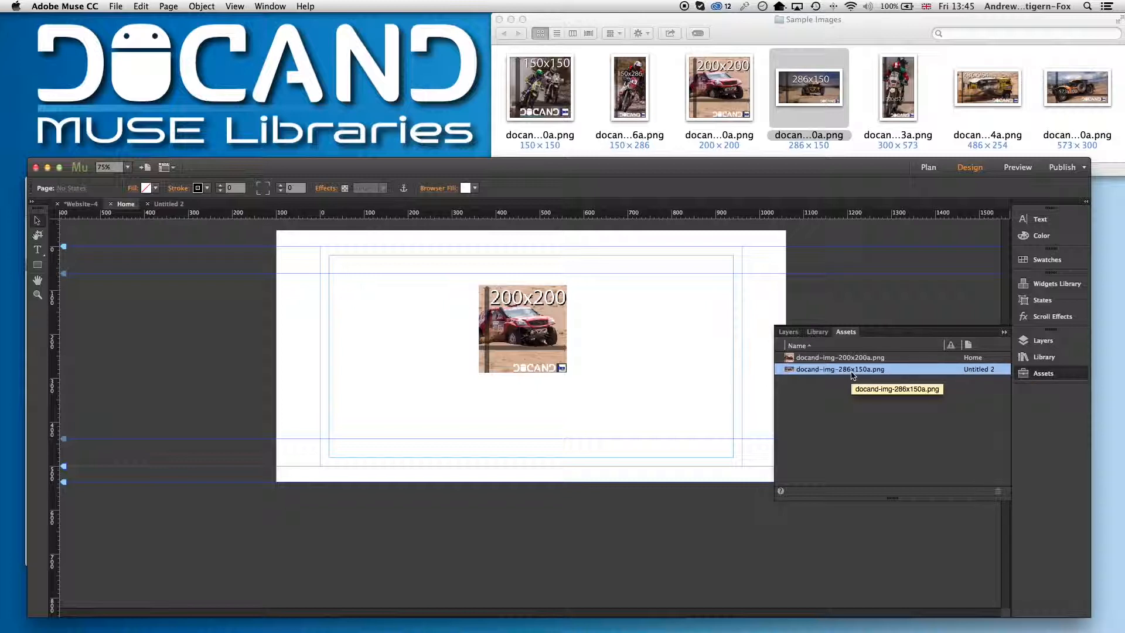
left_click(347, 282)
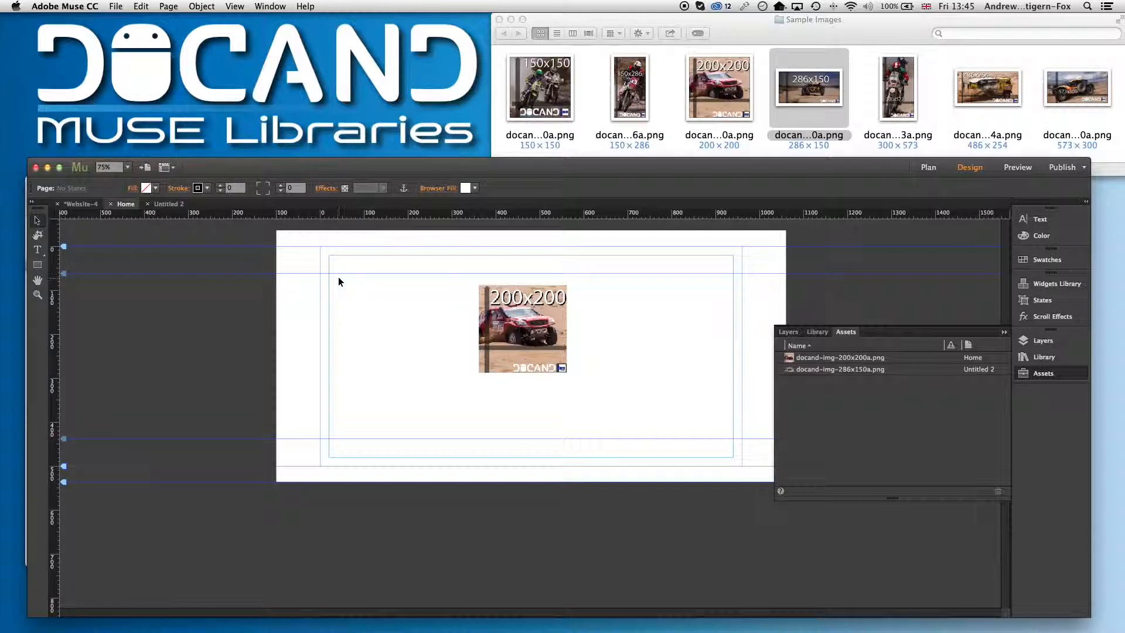
left_click(116, 7)
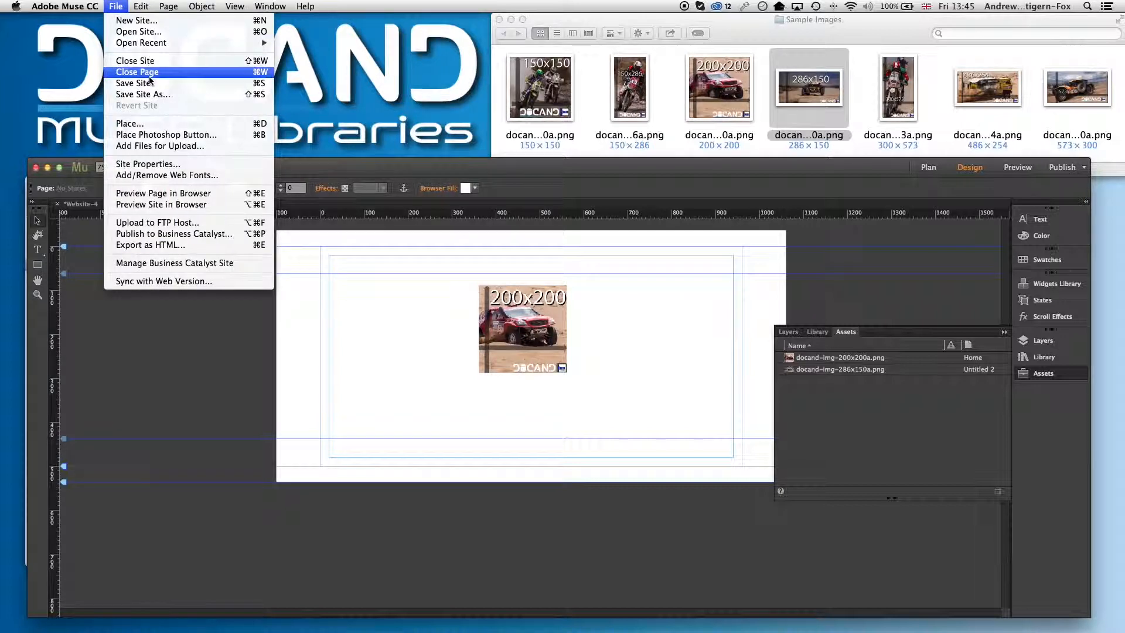
left_click(202, 147)
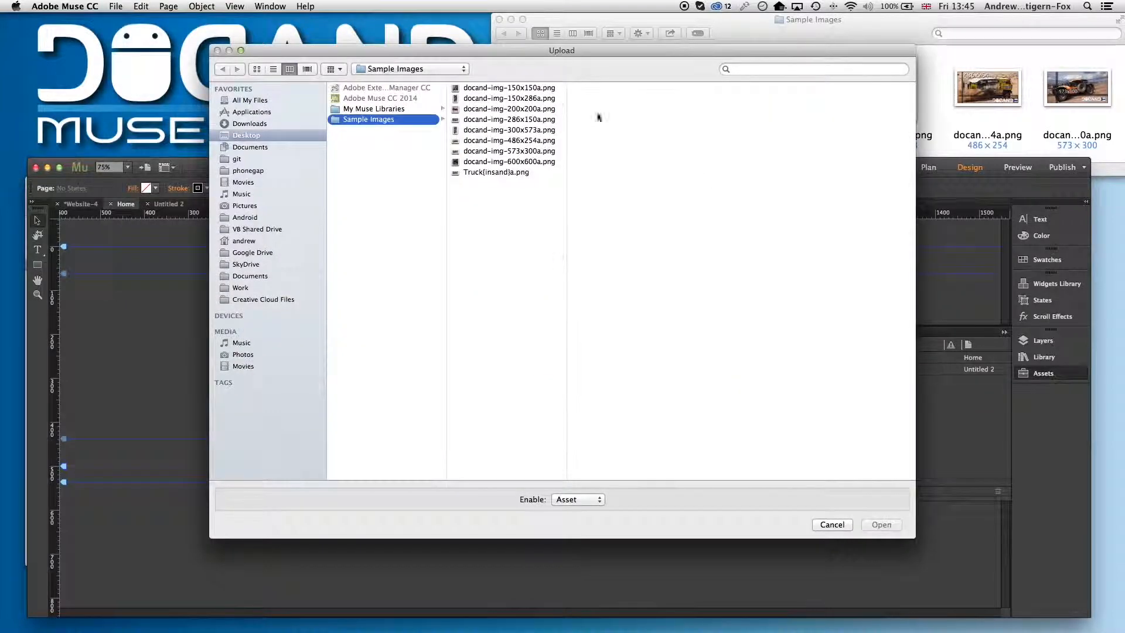
left_click(256, 68)
left_click(385, 173)
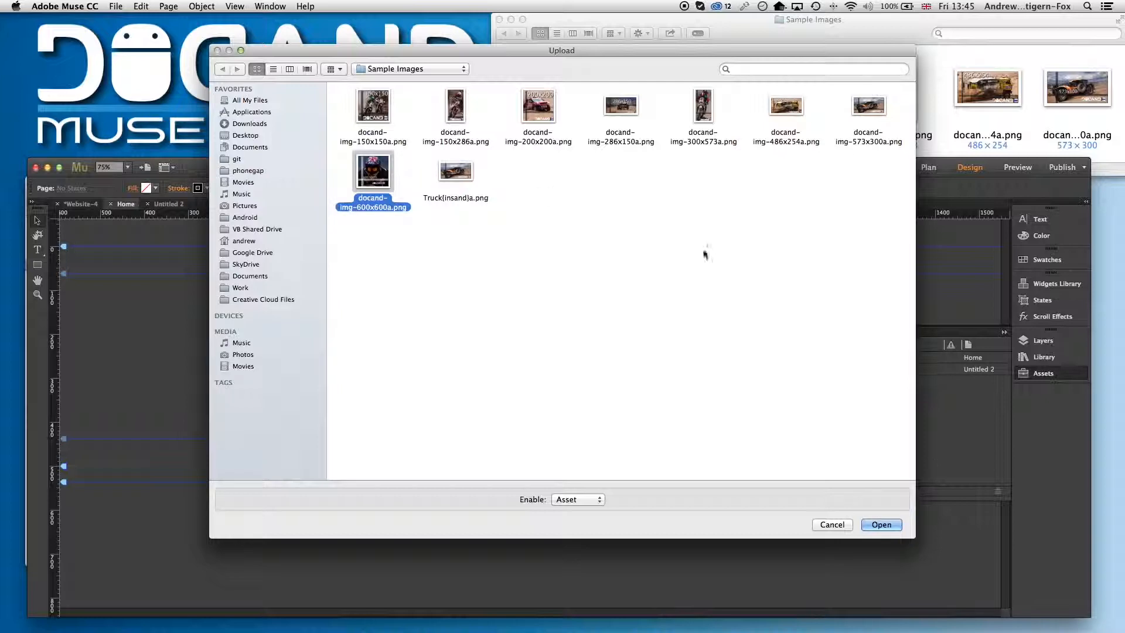
left_click(881, 525)
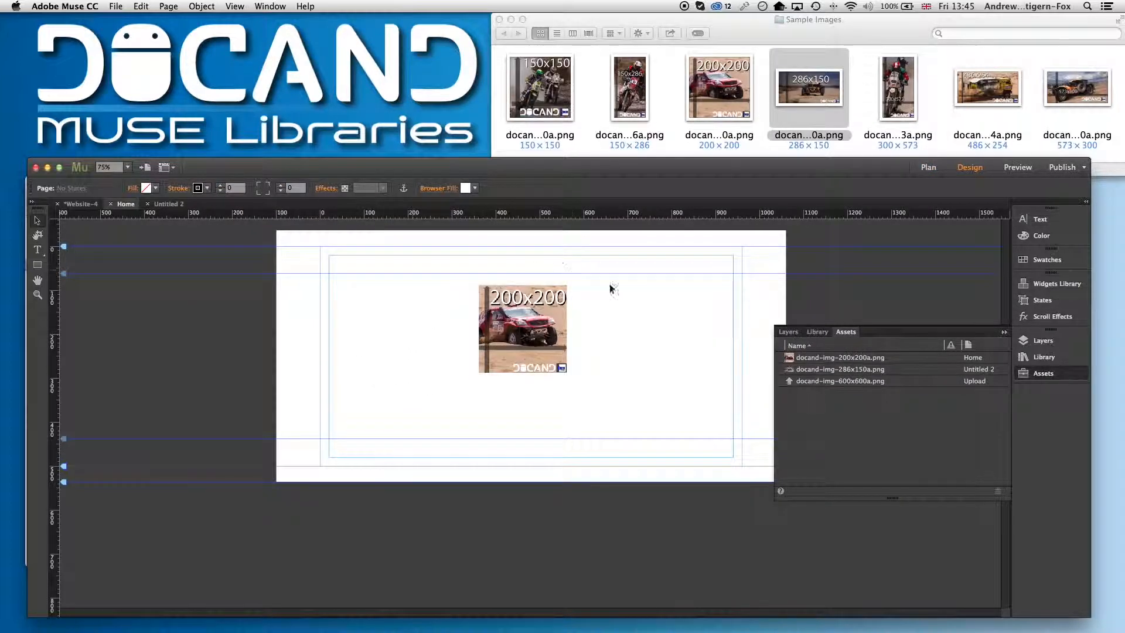
Draw a rectangle about 234 by 79 px on the Home page beside the 200x200 image
left_click(167, 205)
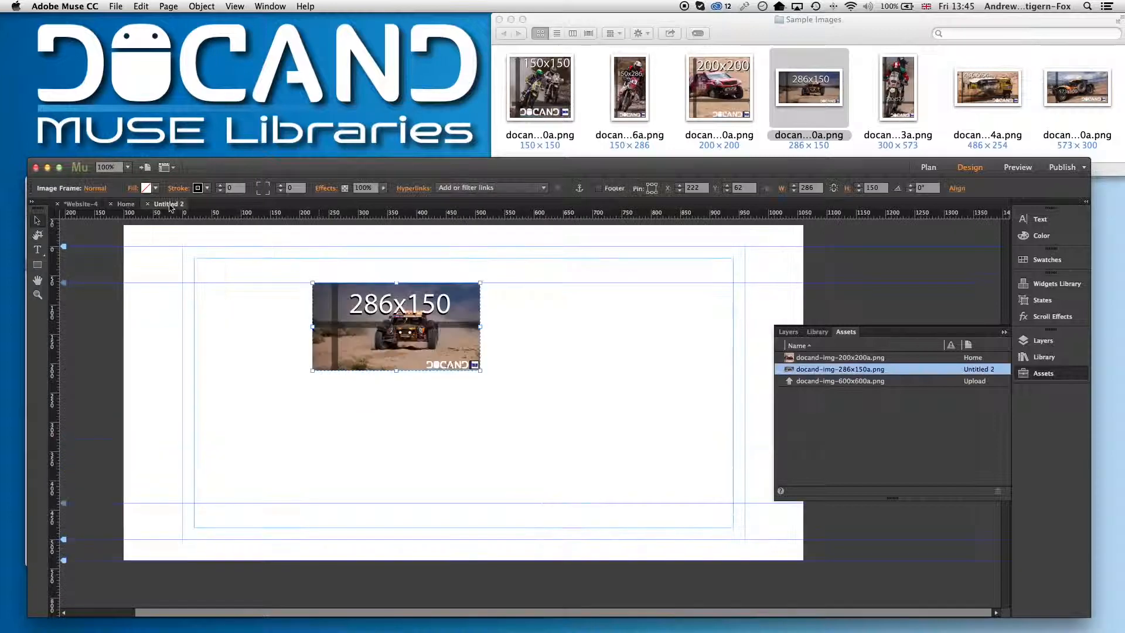
left_click(119, 206)
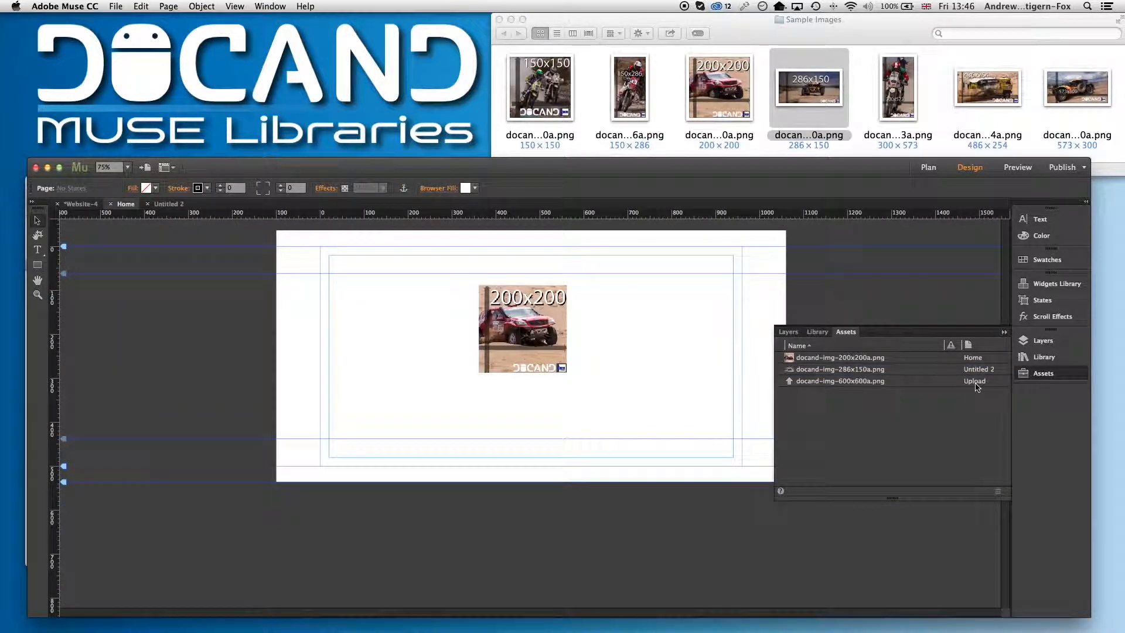
left_click(883, 384)
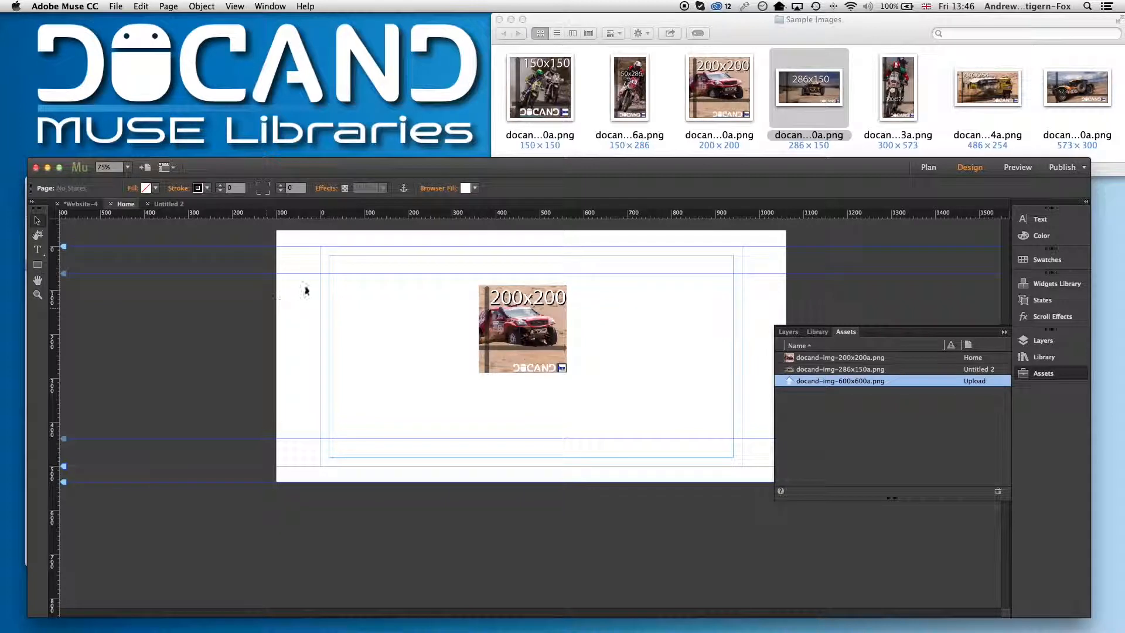
left_click(37, 264)
left_click_drag(339, 314, 442, 348)
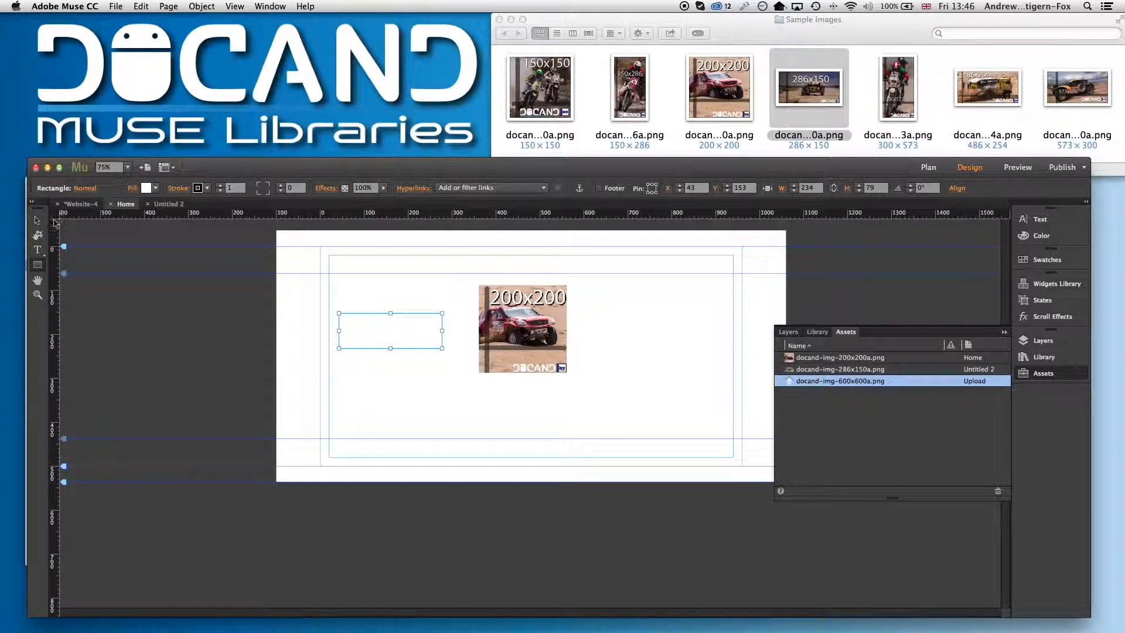
Fill the rectangle with bright green
left_click(147, 188)
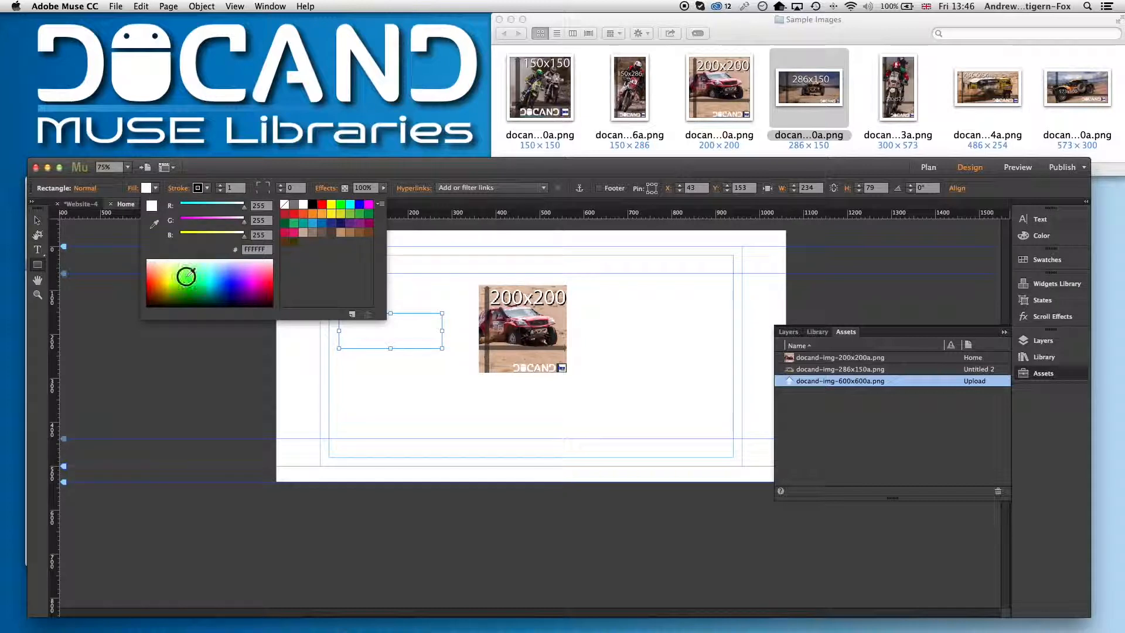
left_click(192, 272)
left_click(582, 175)
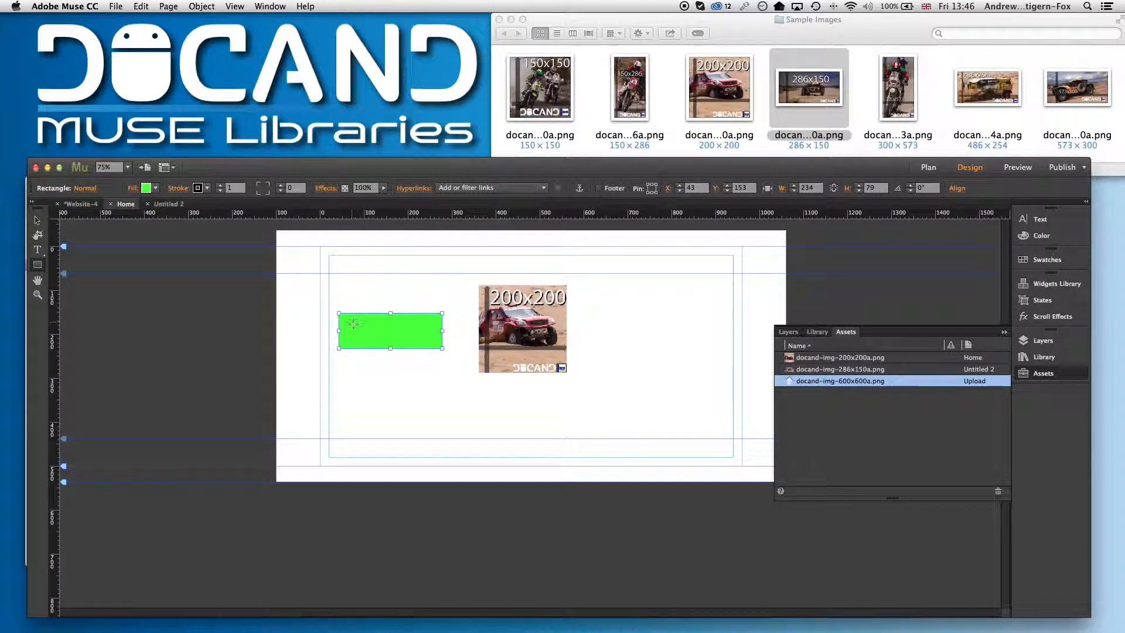
Link the green rectangle to docand-img-600x600a.png
left_click(37, 220)
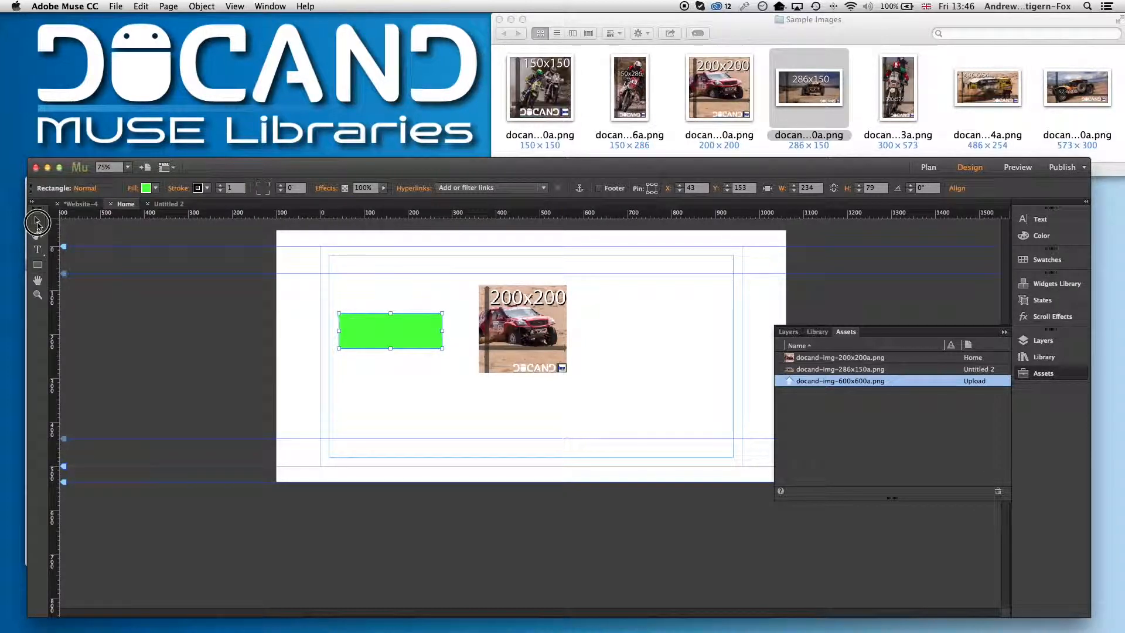
left_click(544, 188)
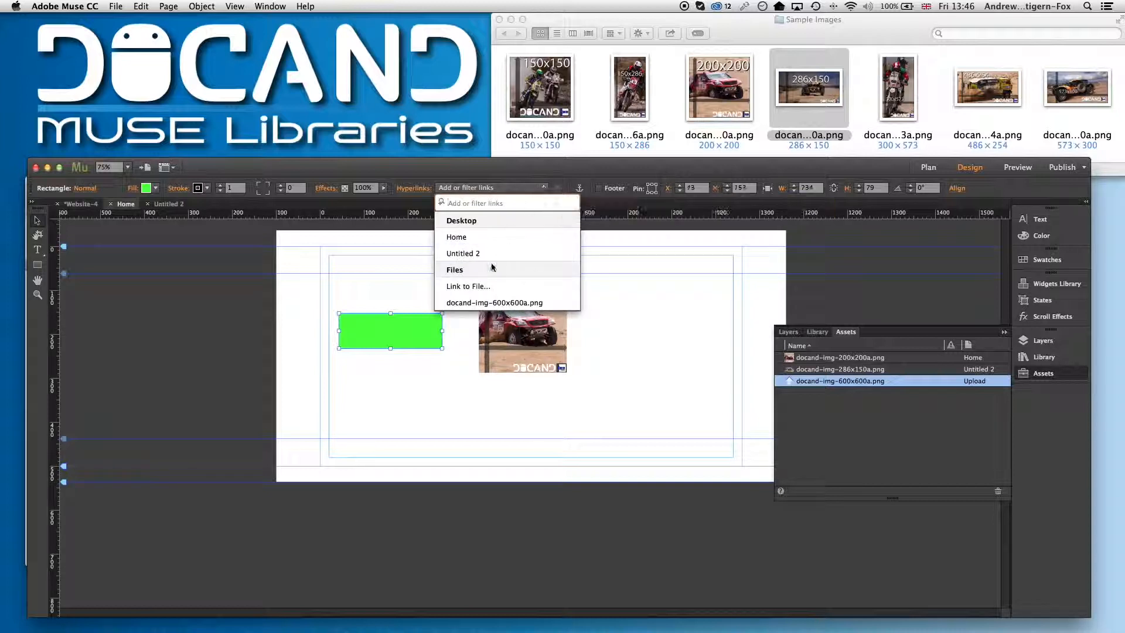
left_click(487, 304)
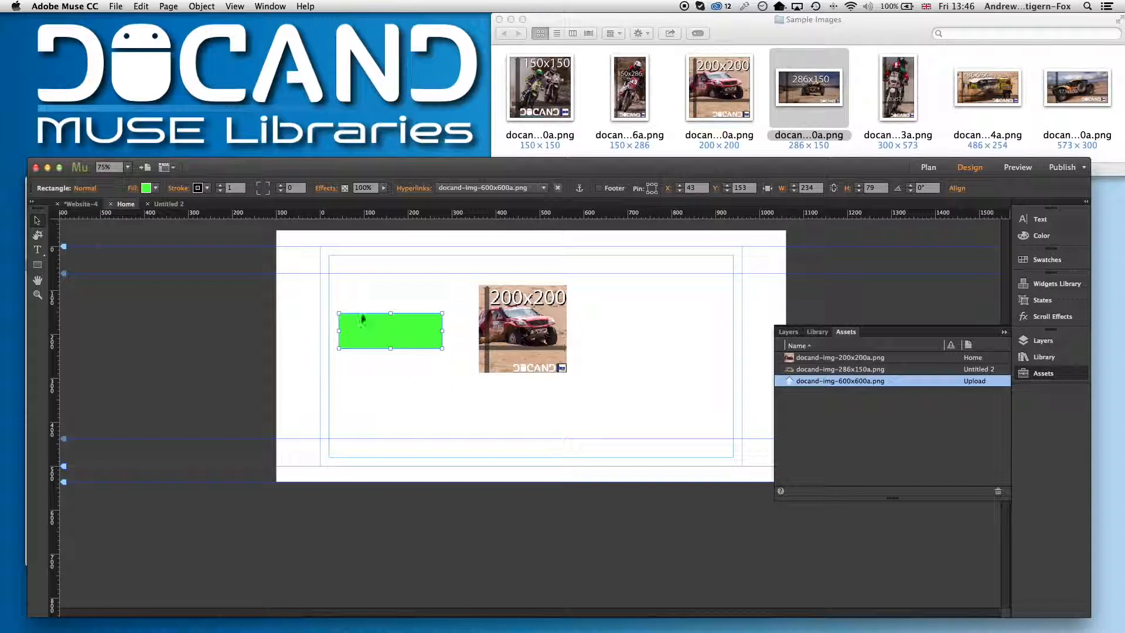
left_click(392, 335)
left_click(844, 384)
left_click(429, 297)
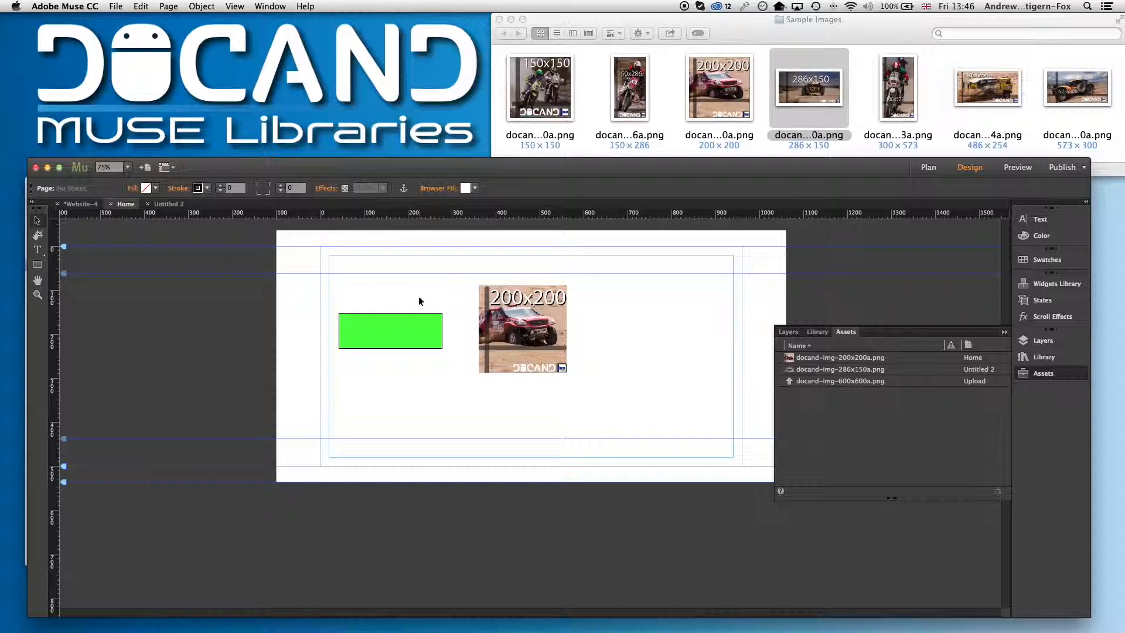
Add docand-img-300x573a.png from Sample Images as a file for upload
left_click(296, 255)
left_click(117, 6)
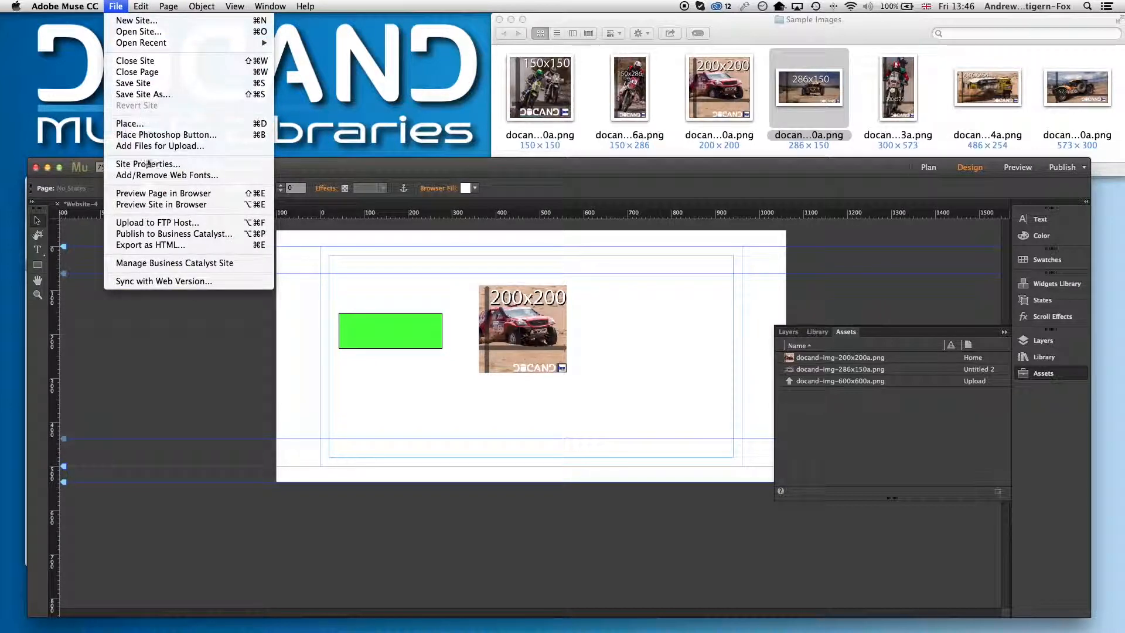
left_click(204, 147)
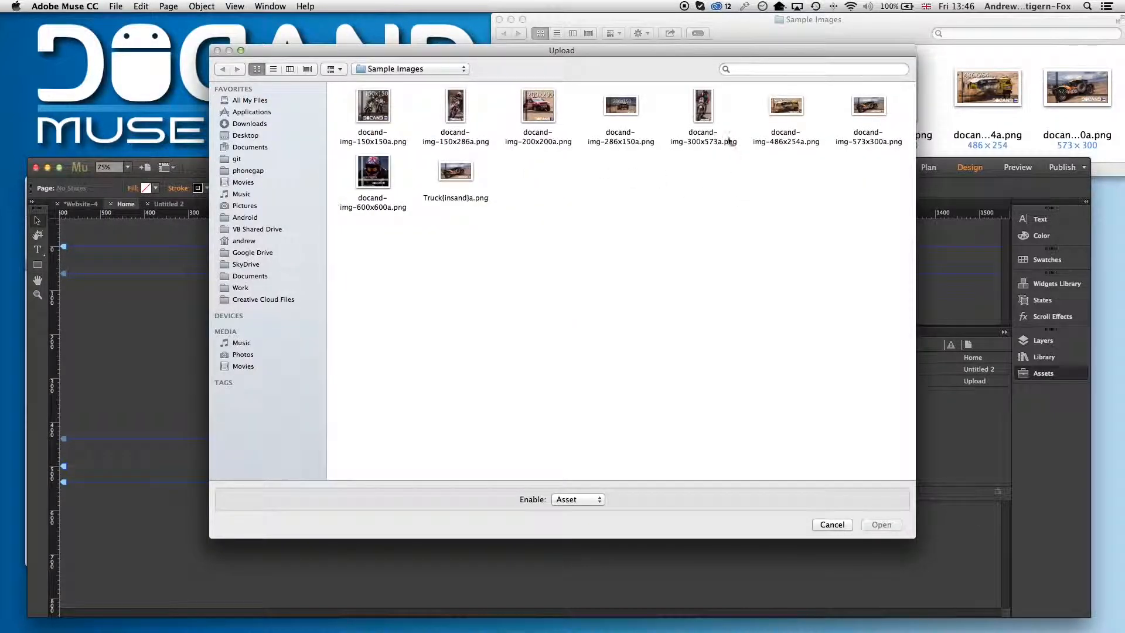
left_click(703, 111)
left_click(882, 524)
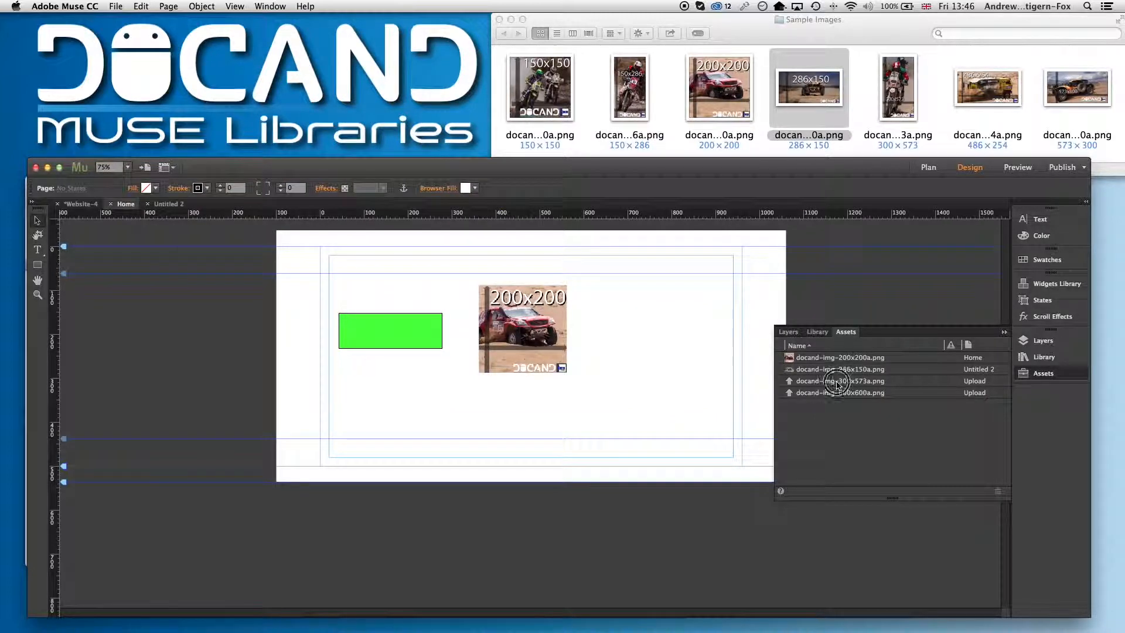
Delete the unused files for upload from the Assets panel
left_click(838, 381)
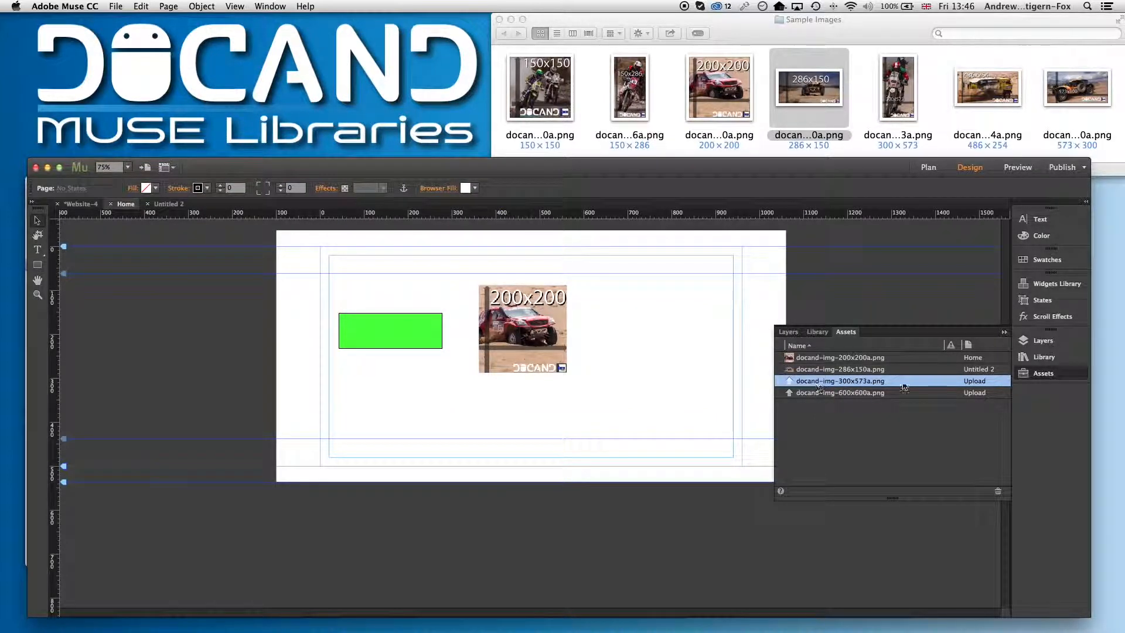
left_click(659, 384)
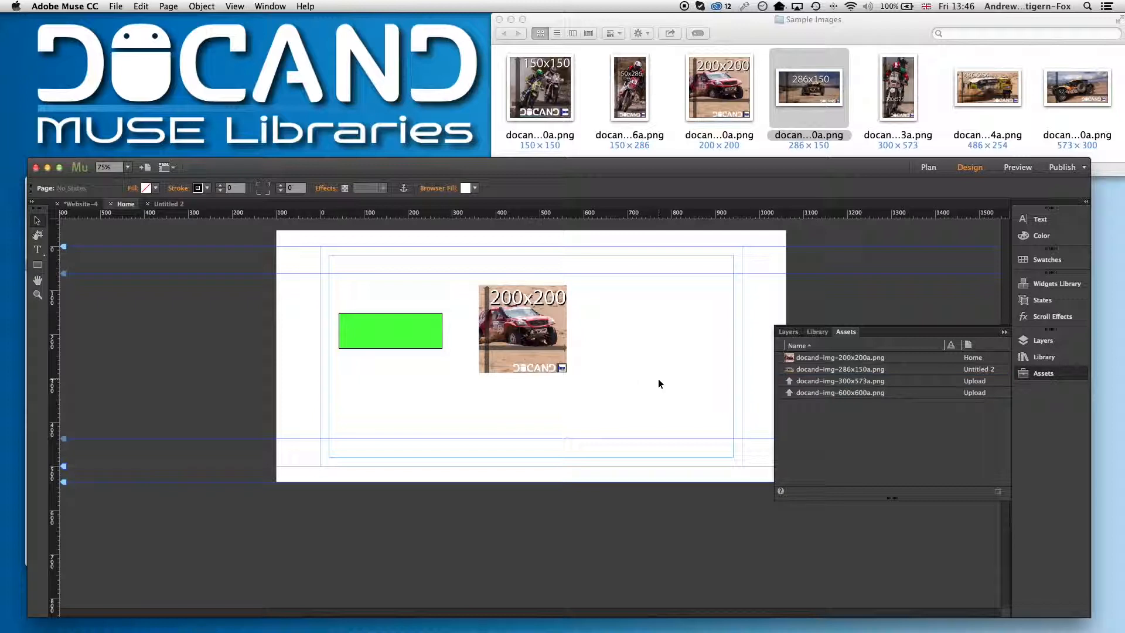
left_click(848, 394)
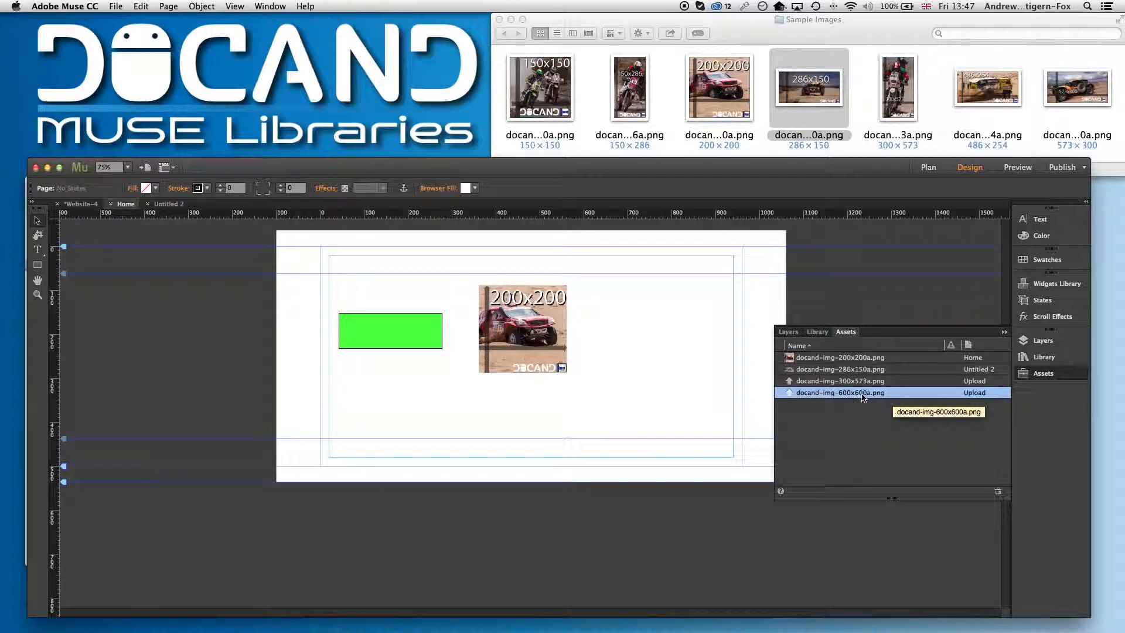
right_click(842, 400)
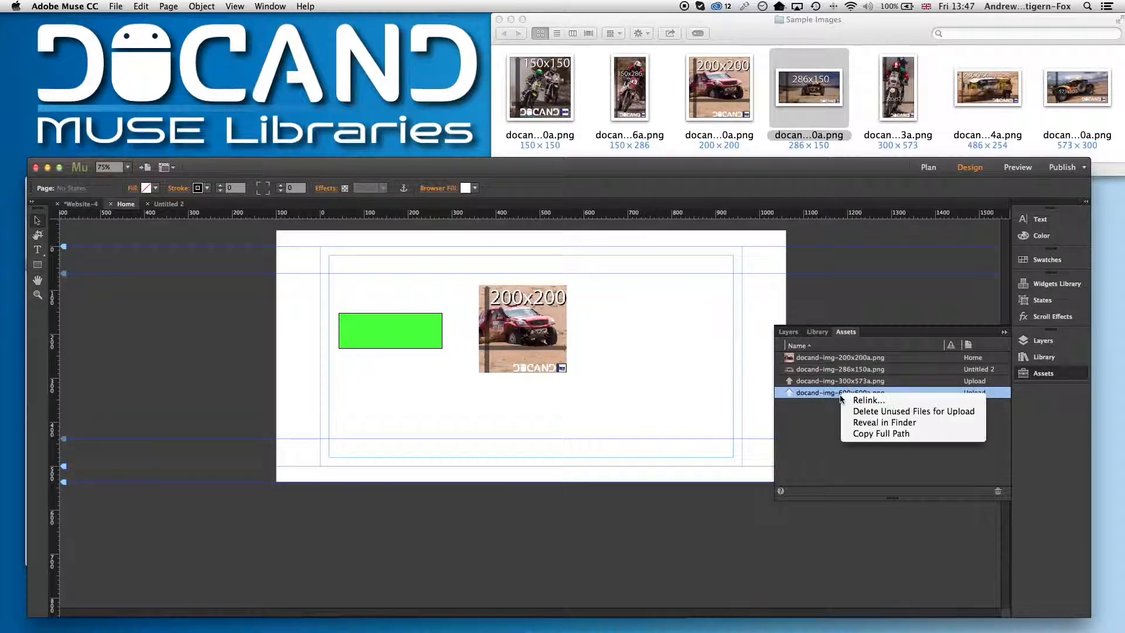
left_click(868, 412)
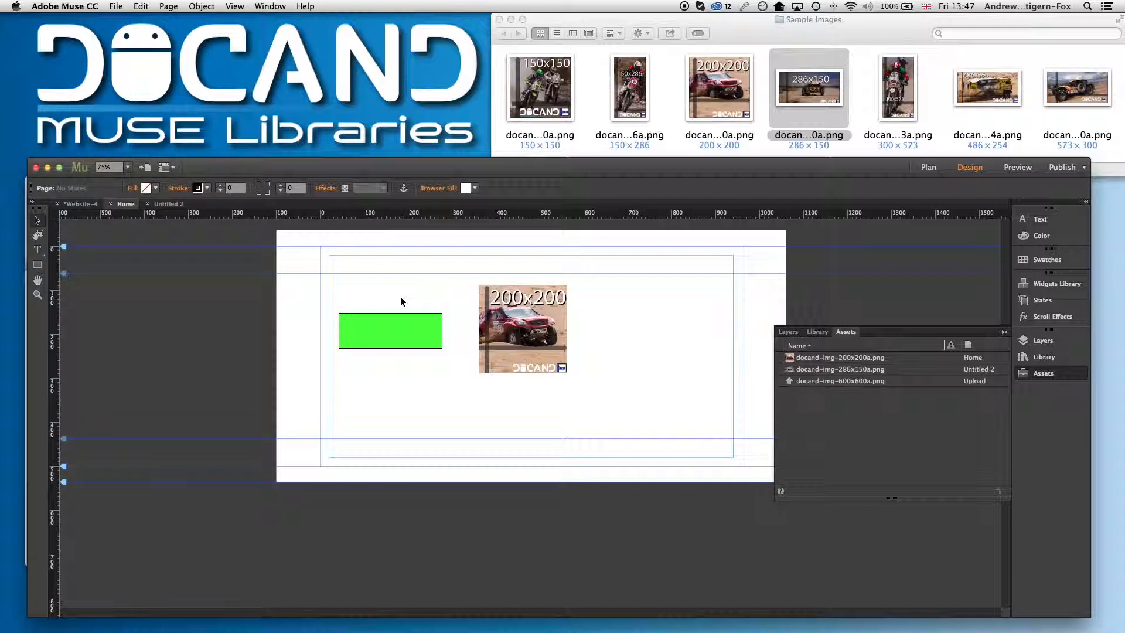
Move the green rectangle up toward the top of the page
left_click_drag(397, 319, 401, 281)
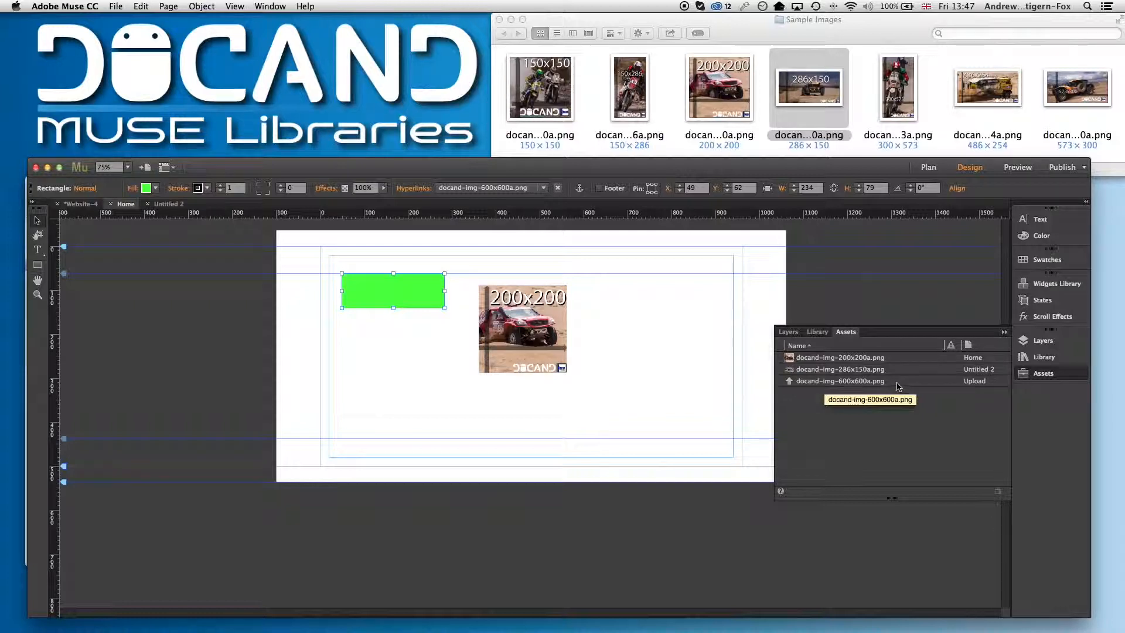
left_click(405, 345)
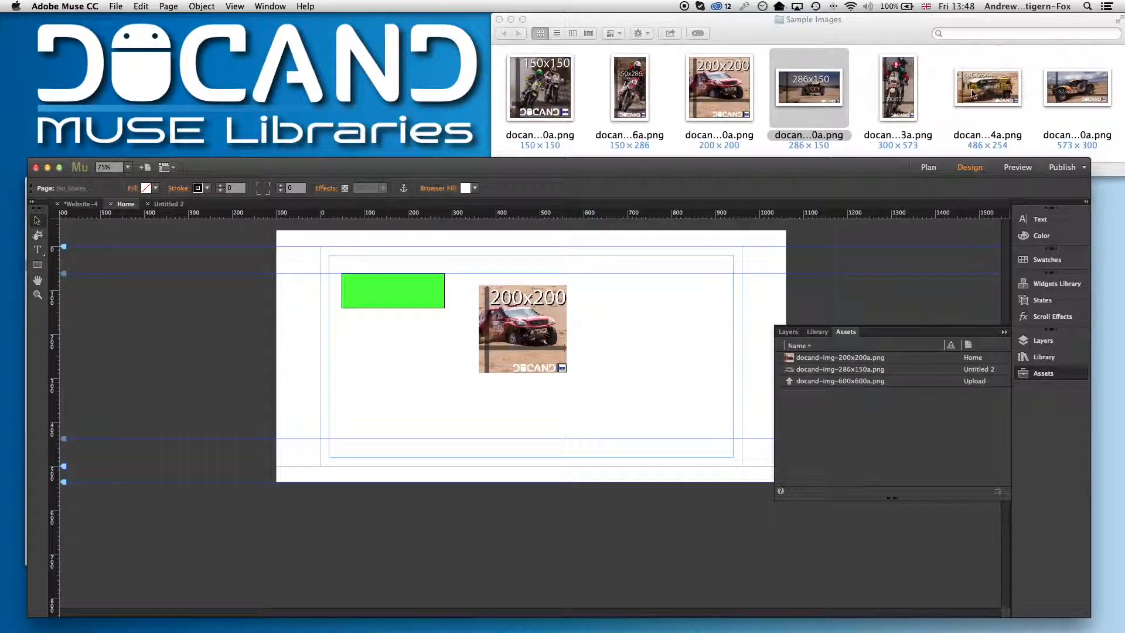
Duplicate docand-img-150x150a.png in the Sample Images folder and list the folder's files
left_click(534, 102)
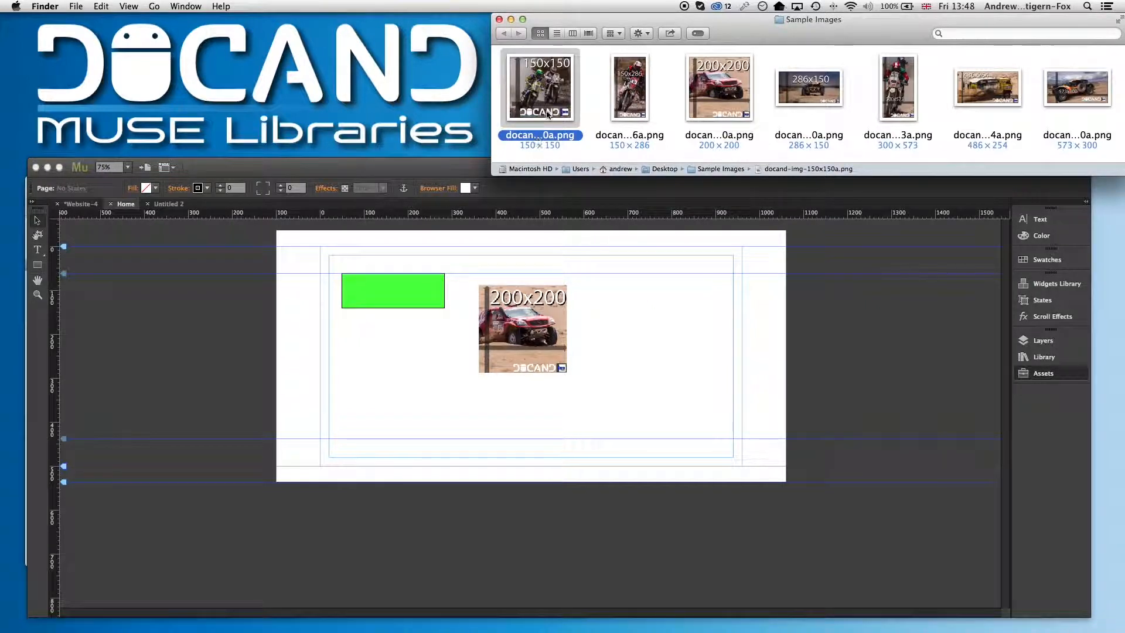
key("super+c")
key("super+v")
left_click_drag(993, 175, 997, 329)
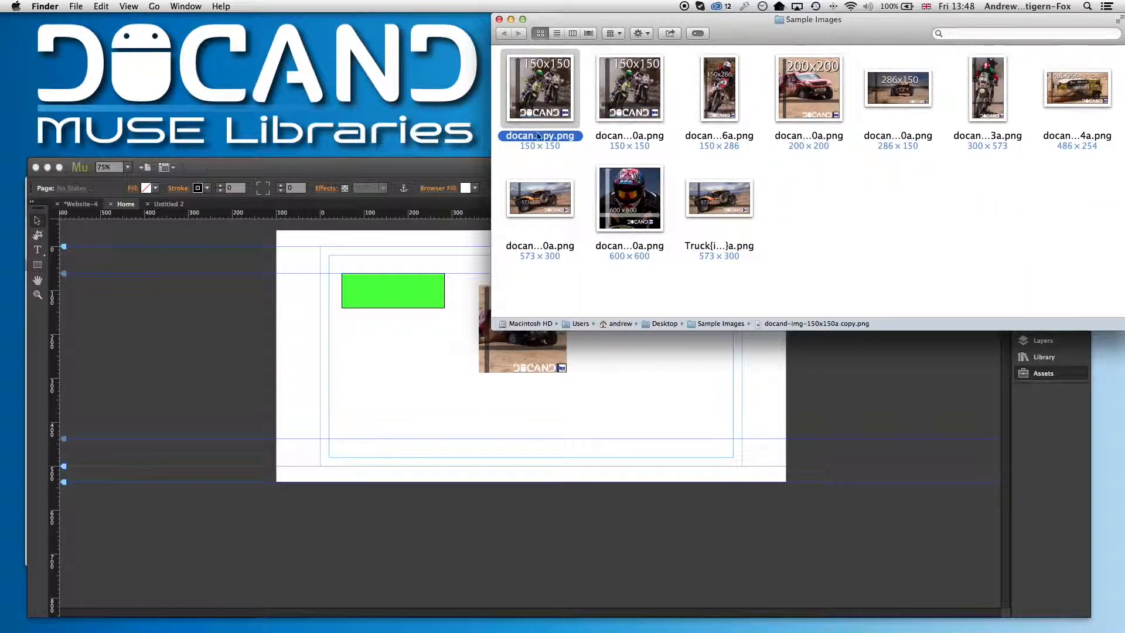
left_click(557, 33)
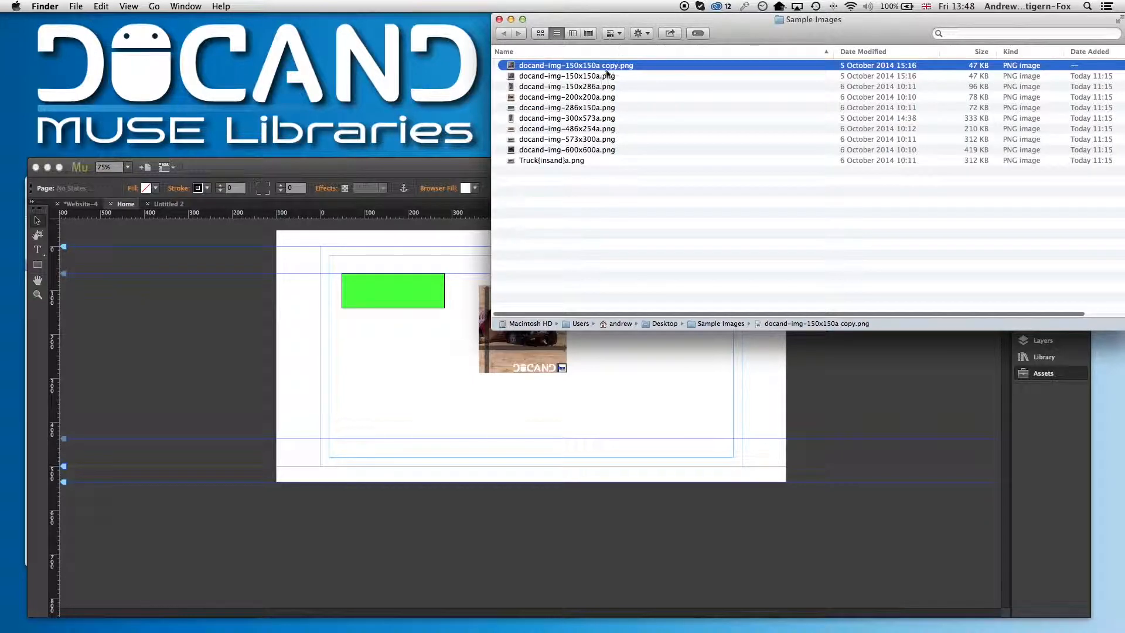
Rename the copied image to I am a (terrible) filename.png
double_click(561, 65)
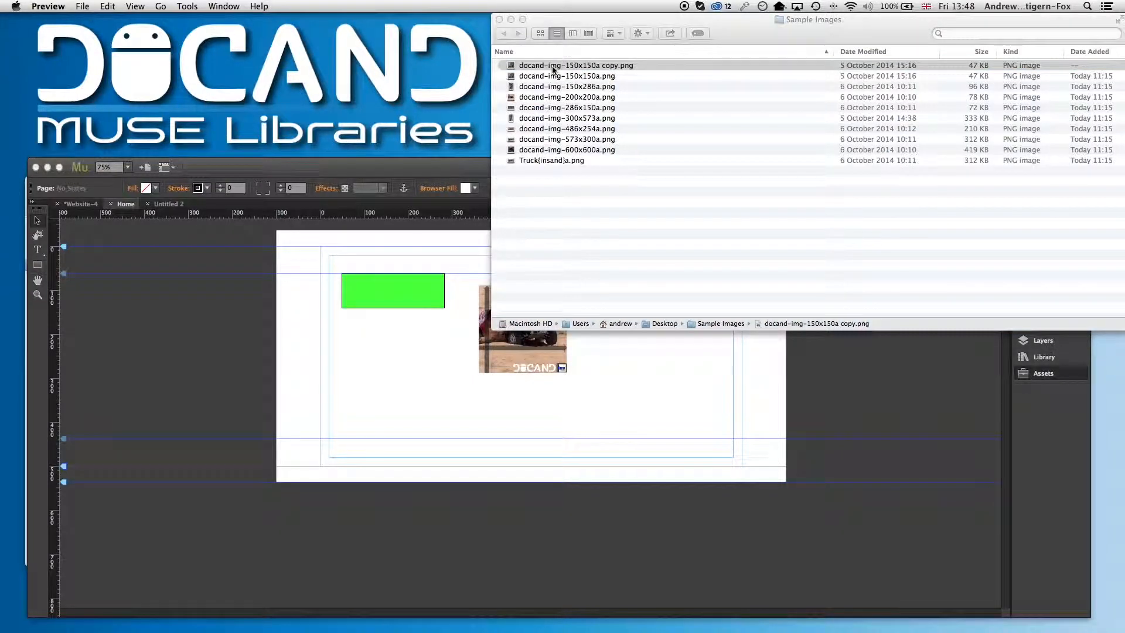
left_click(551, 68)
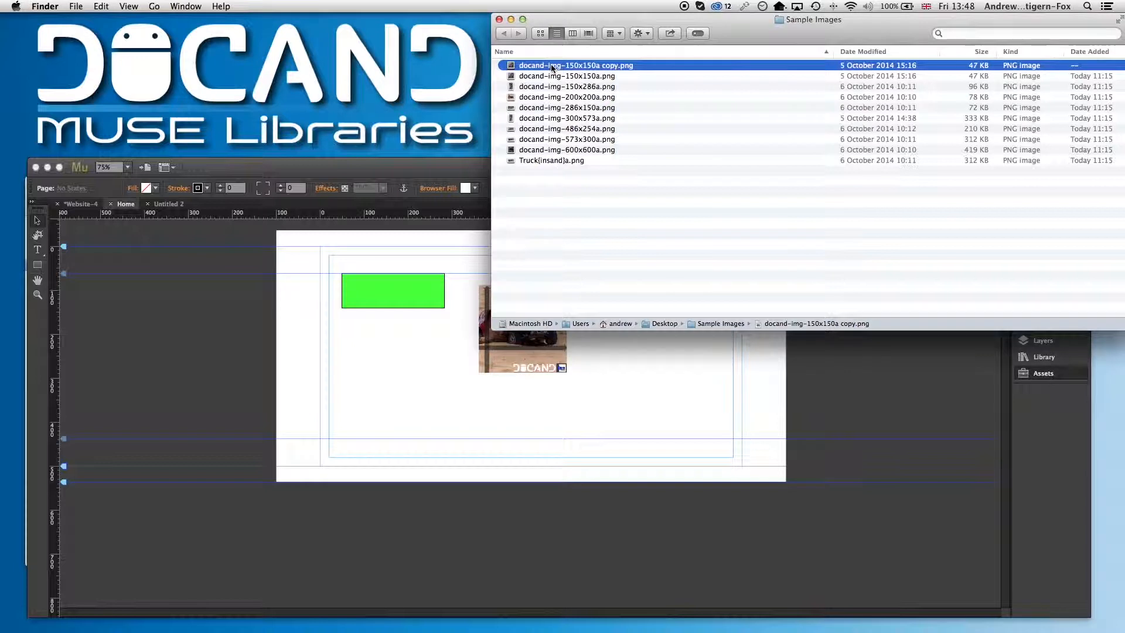
left_click(573, 65)
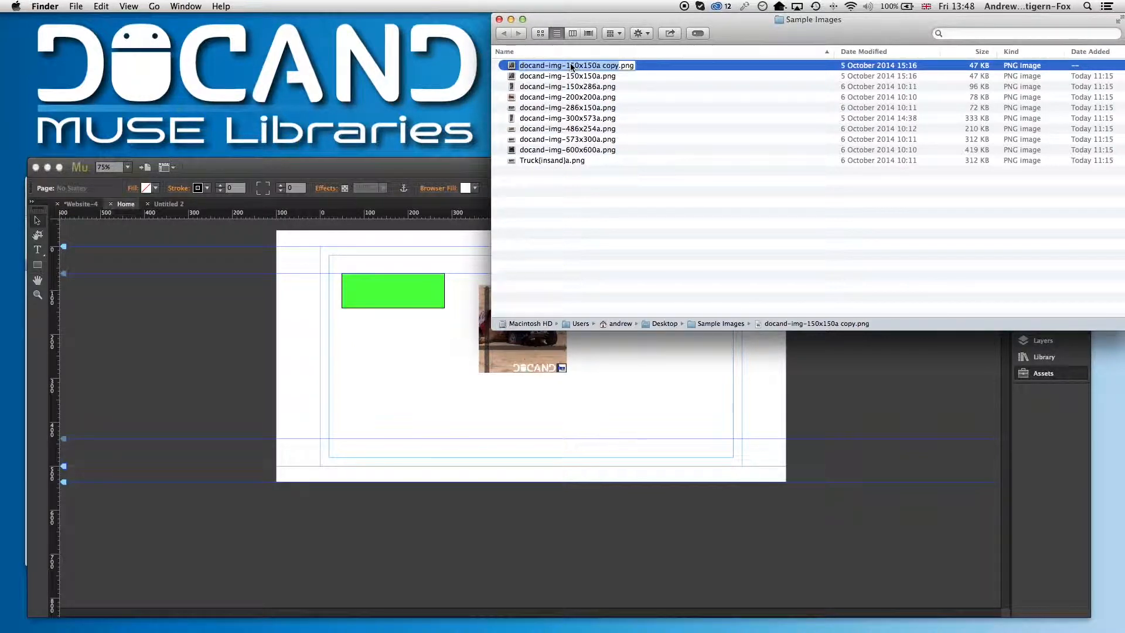
key("BackSpace")
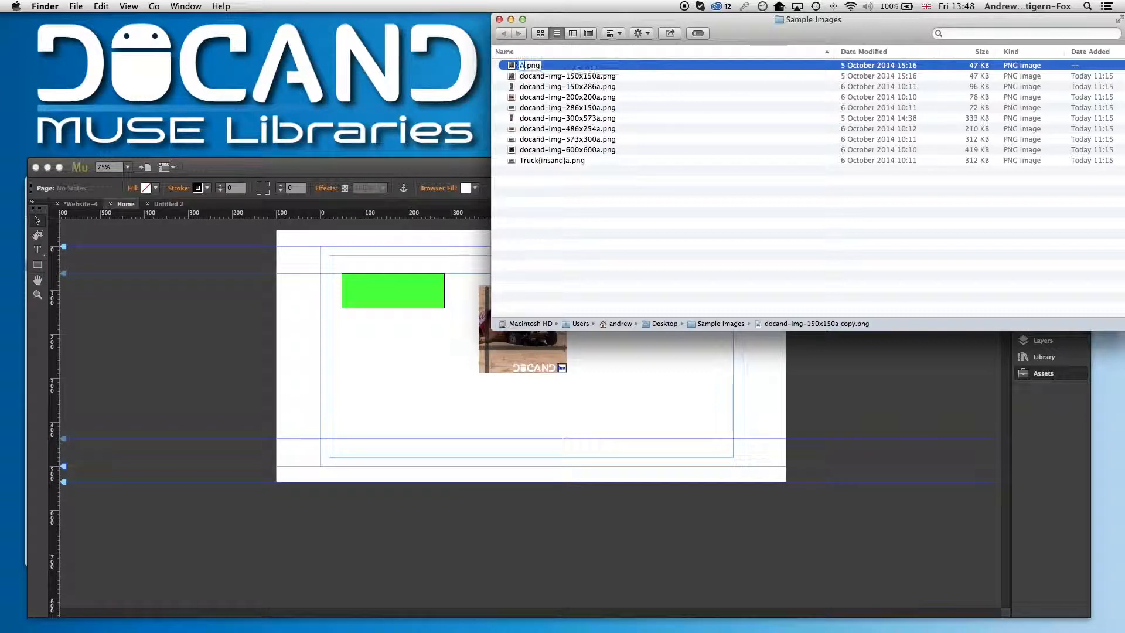
type("I am a ")
type("terrible file")
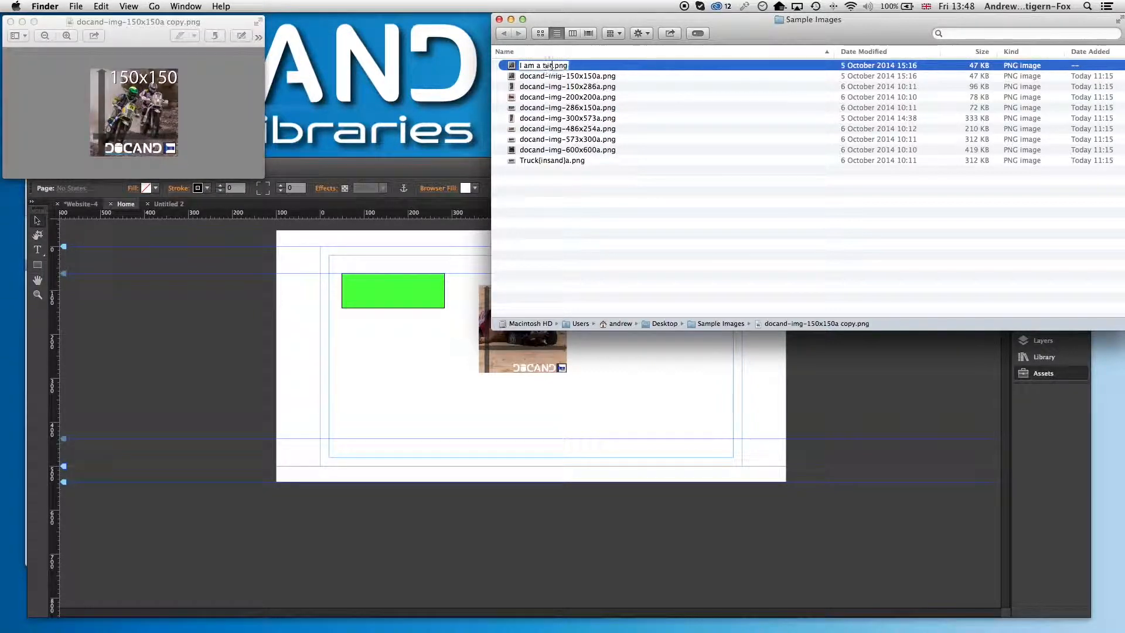
type("name")
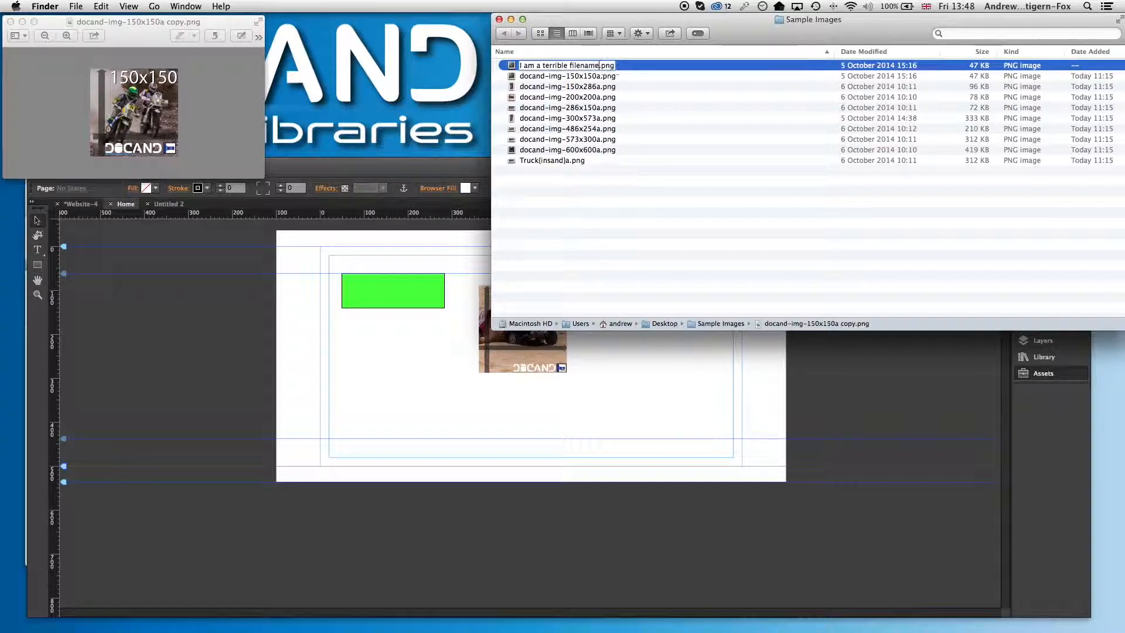
key("Left")
key("Left")
key("Left")
type("(")
type(")")
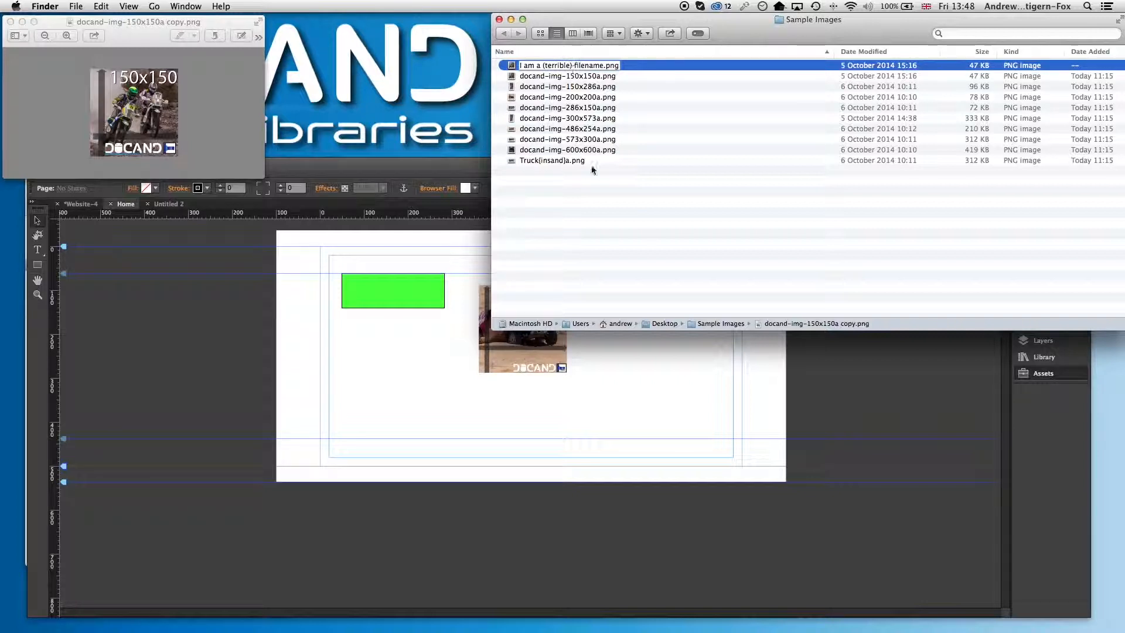
Close the preview window and change the file name to I'am a. (terrible) filename.png
left_click(10, 22)
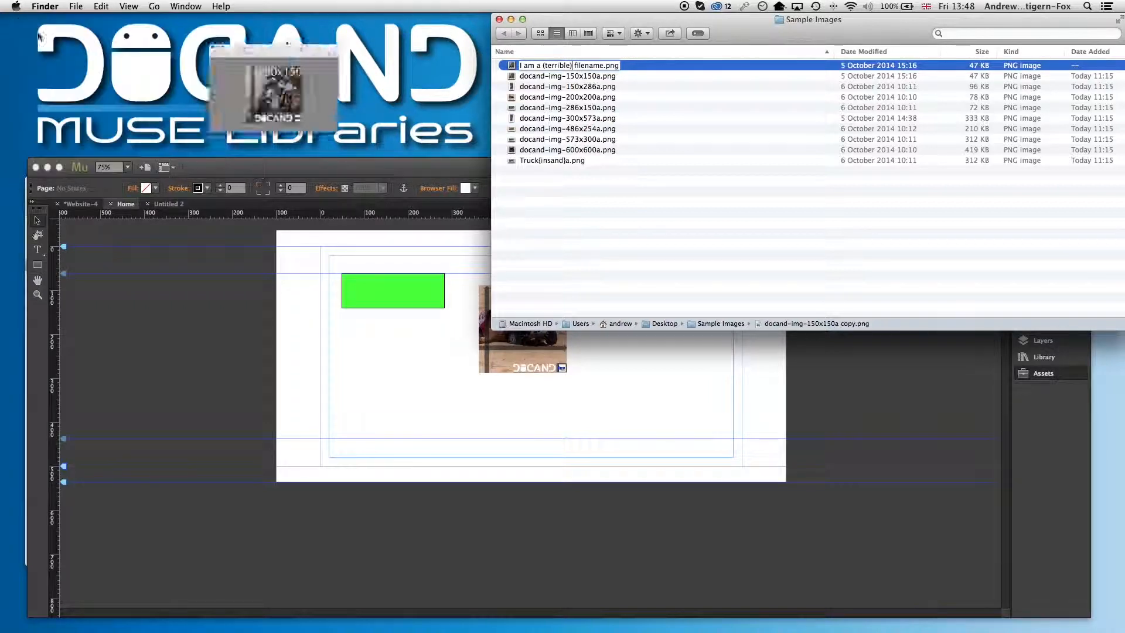
left_click(535, 65)
type(",")
key("BackSpace")
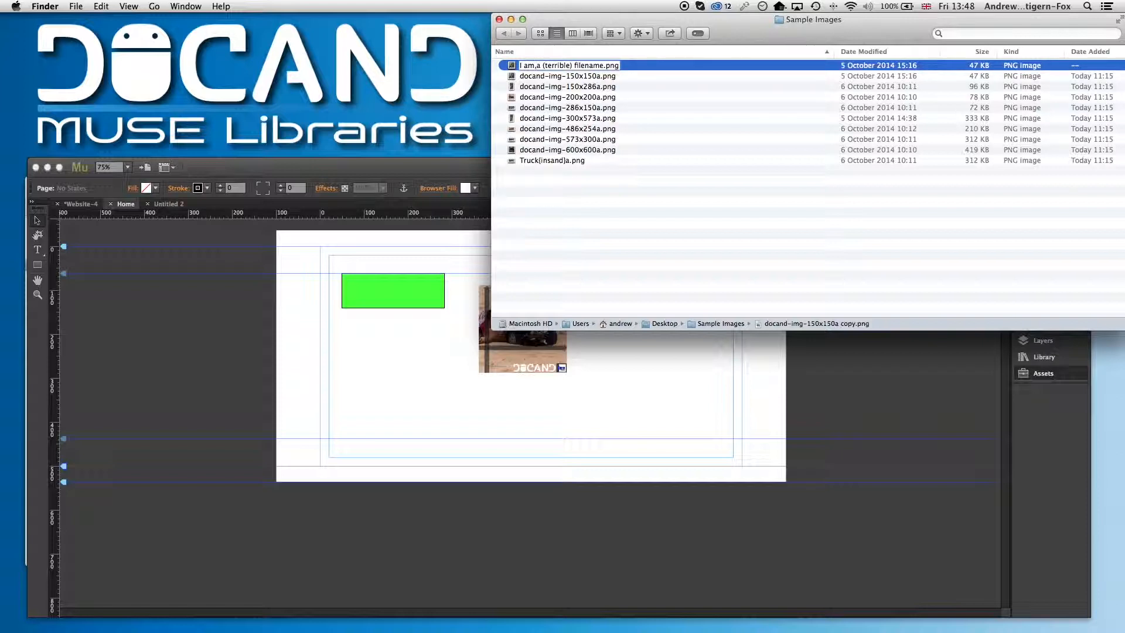
key("Right")
key("BackSpace")
type("'")
key("BackSpace")
key("Right")
type(".")
key("Return")
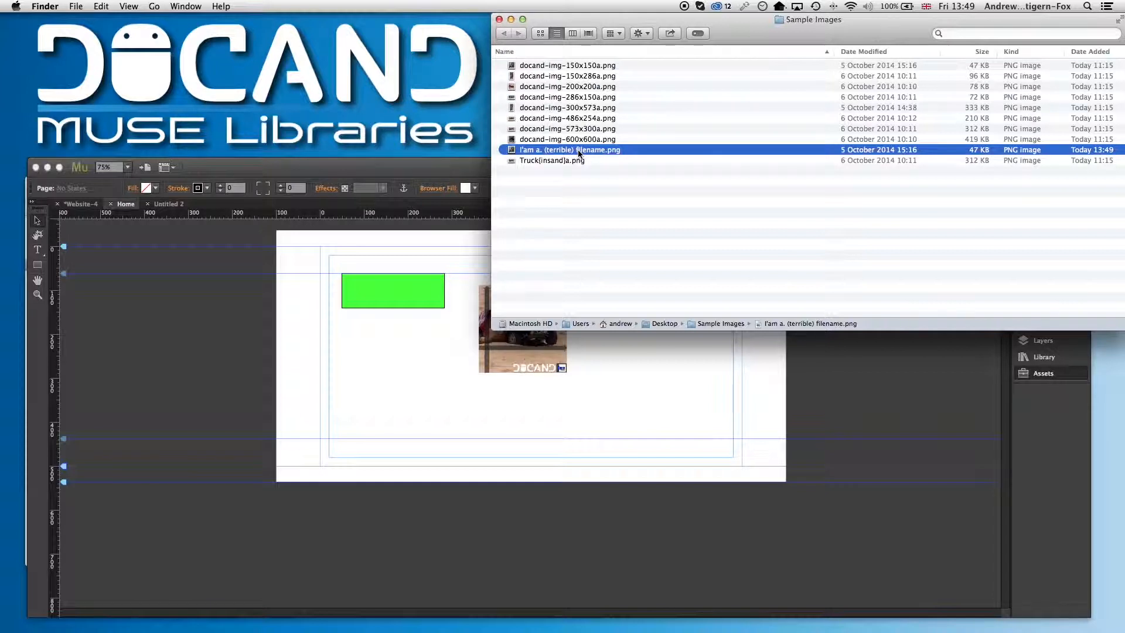
Place I'am a. (terrible) filename.png on the Home page below the green rectangle
left_click_drag(579, 153, 388, 393)
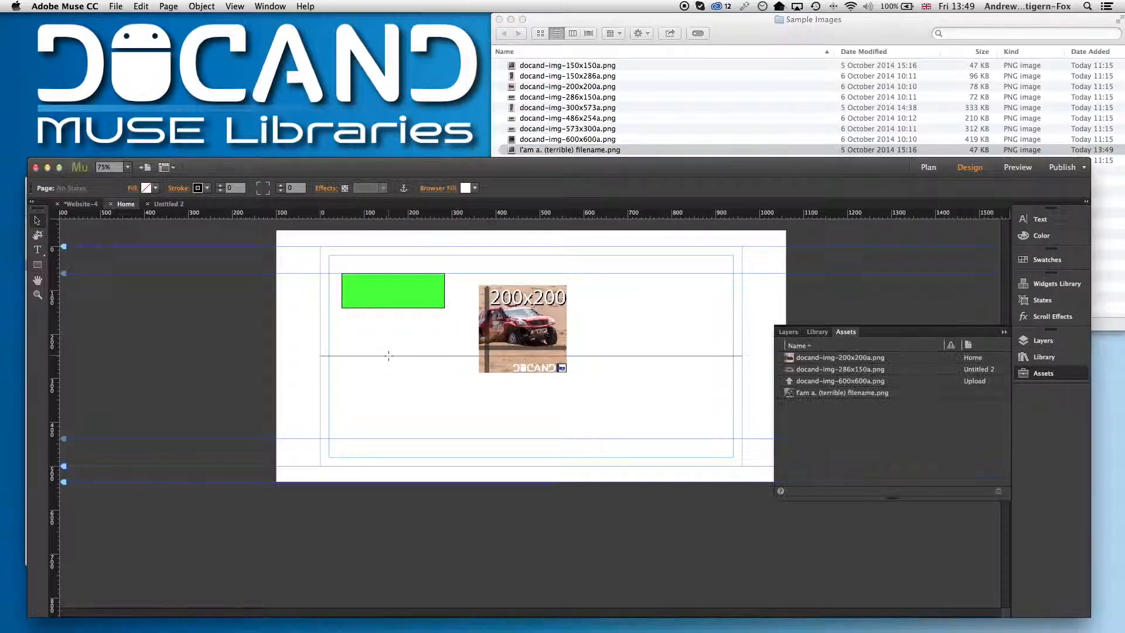
left_click_drag(361, 358, 358, 343)
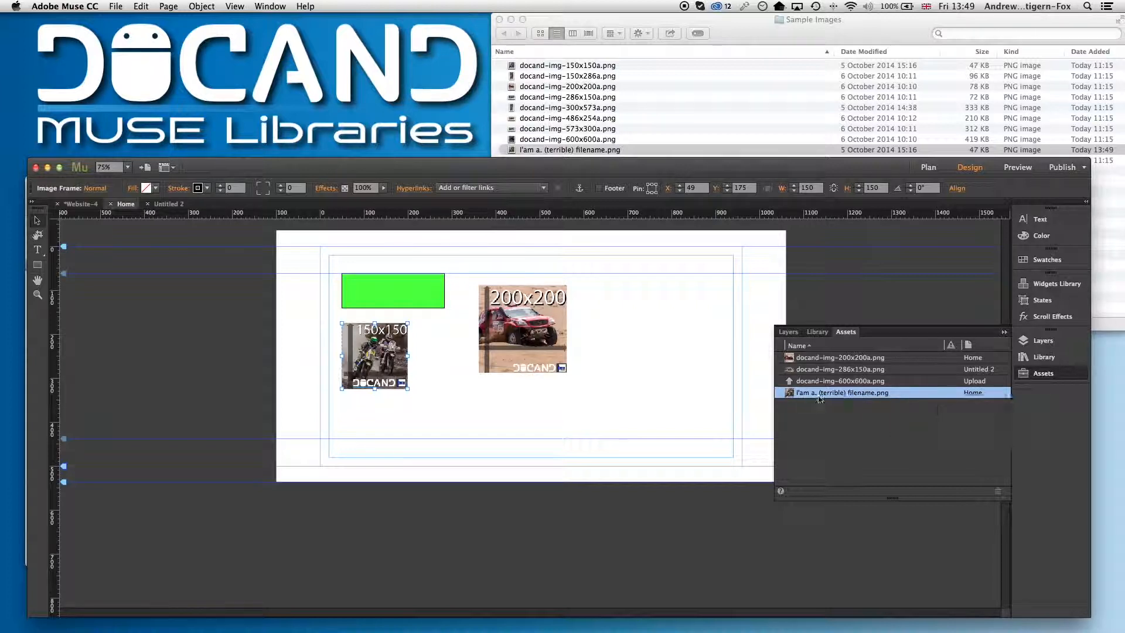
left_click(603, 392)
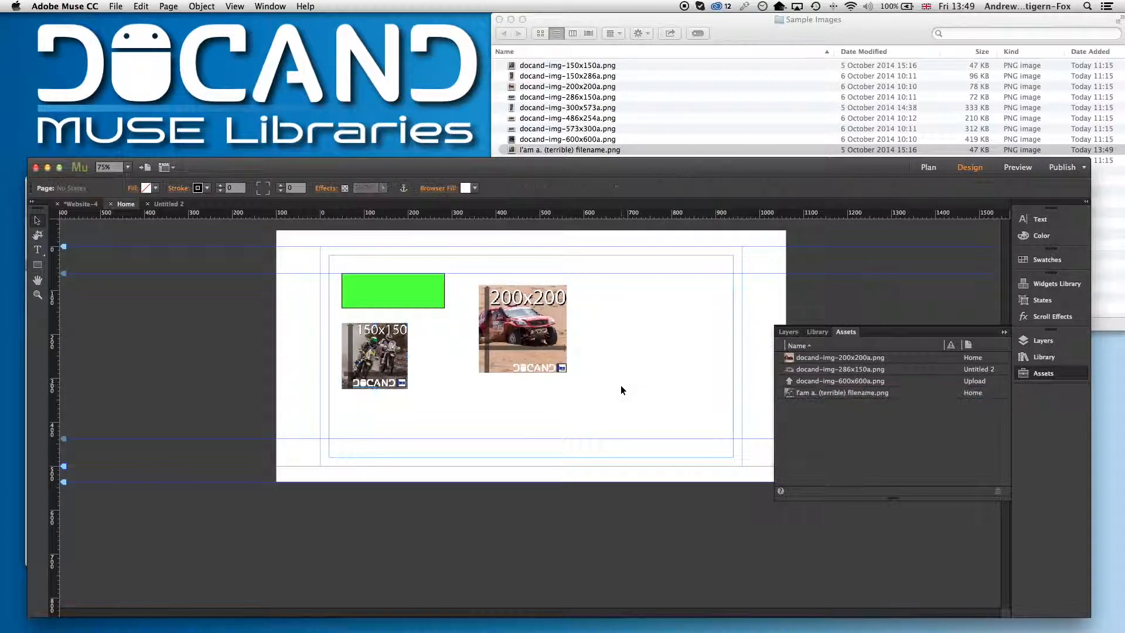
Preview the Home page in the browser
left_click(117, 6)
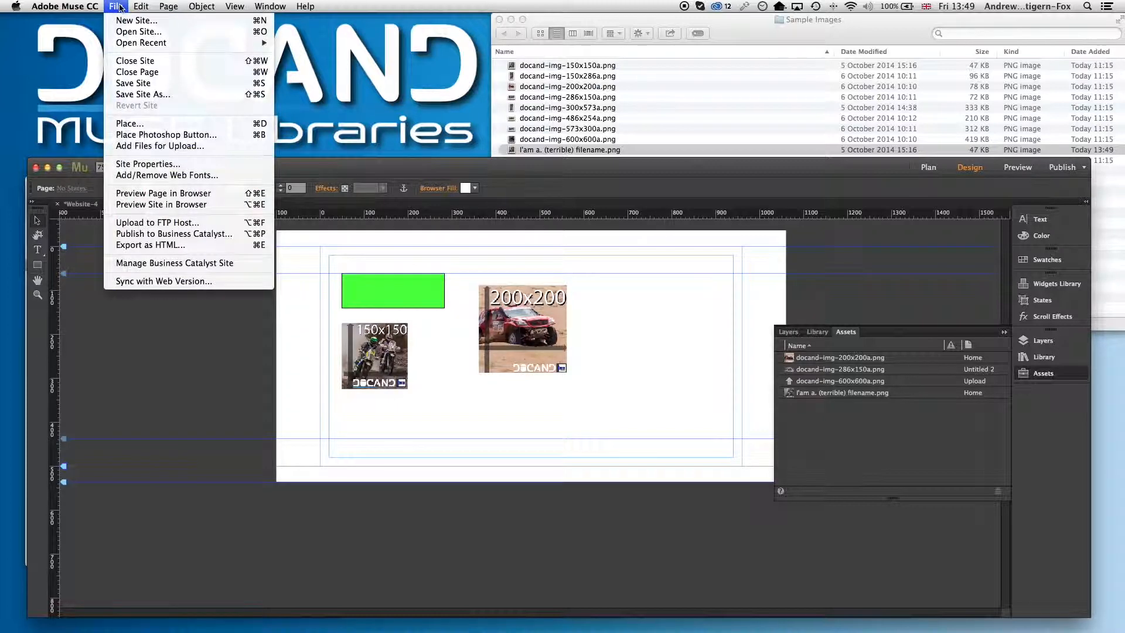
left_click(185, 198)
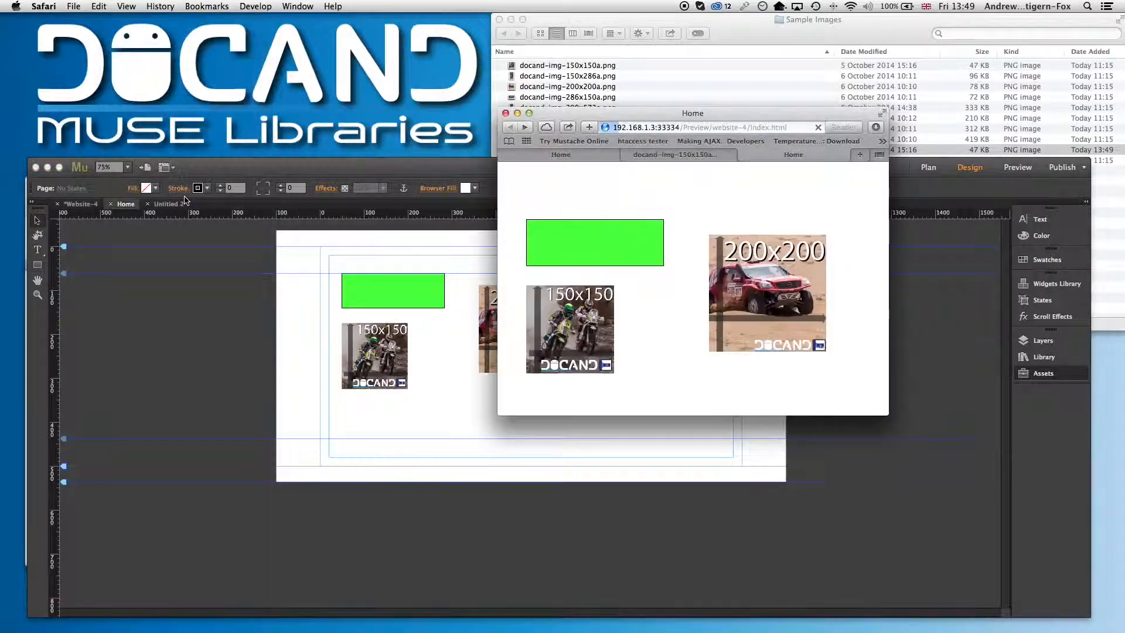
Copy the file name the browser suggests when saving the placed 150x150 image, then cancel the save dialog
right_click(561, 318)
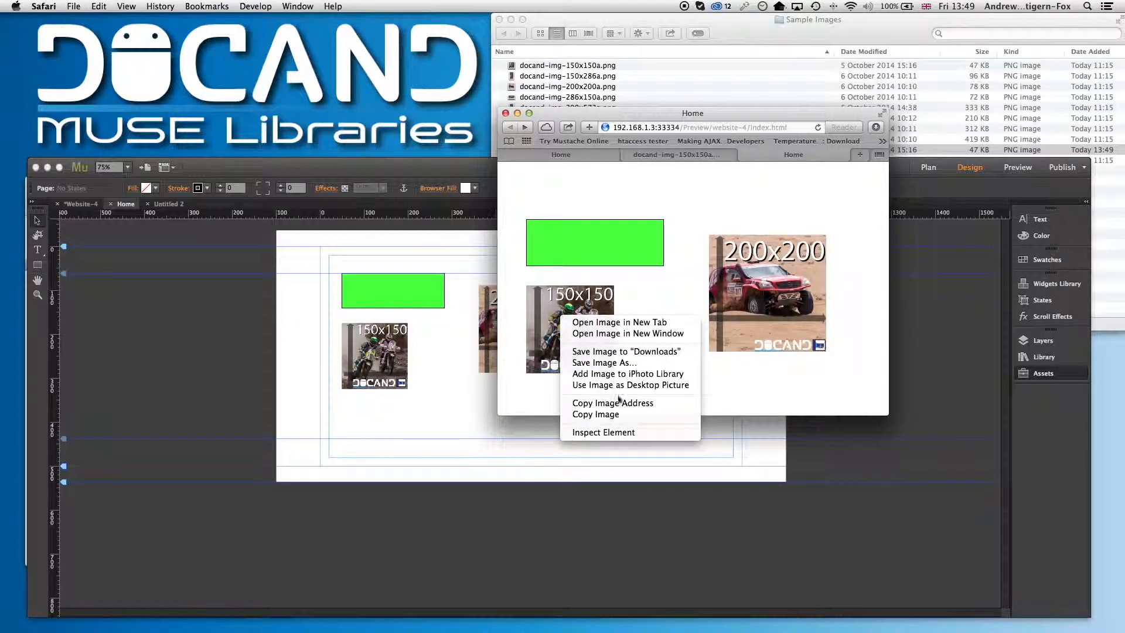
left_click(613, 364)
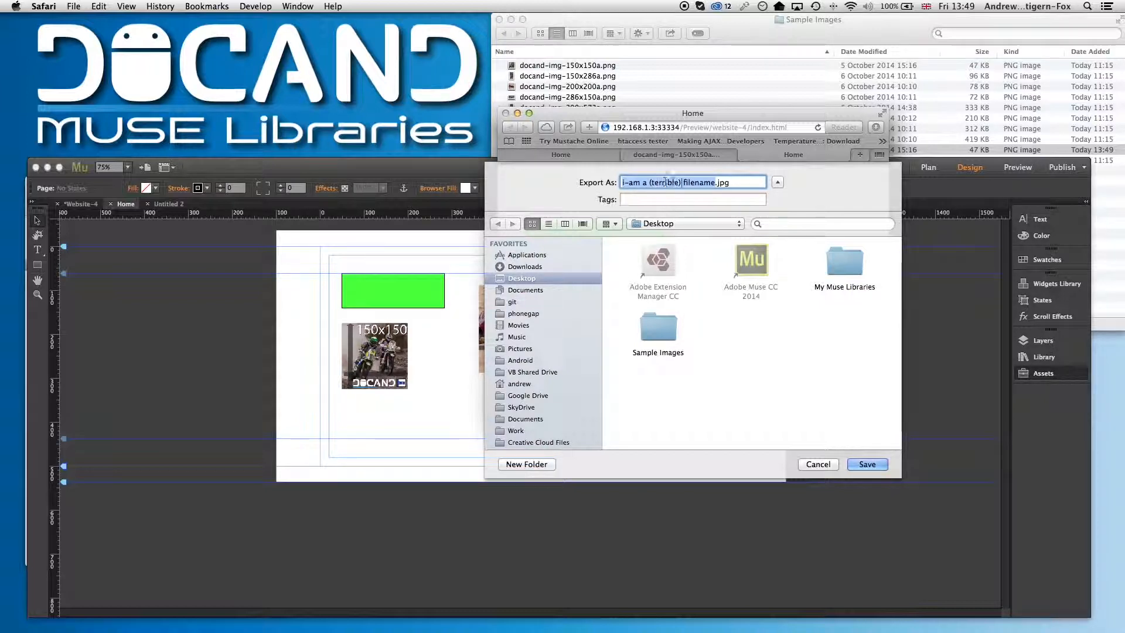
left_click(739, 181)
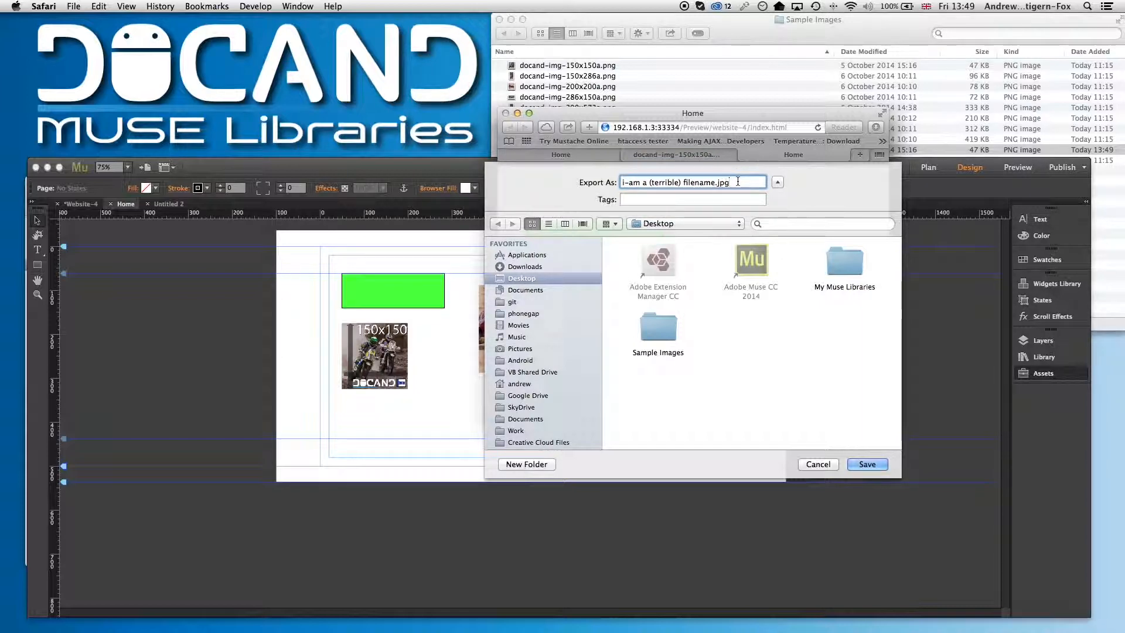
left_click_drag(746, 108, 604, 197)
left_click_drag(599, 272, 462, 271)
key("super+c")
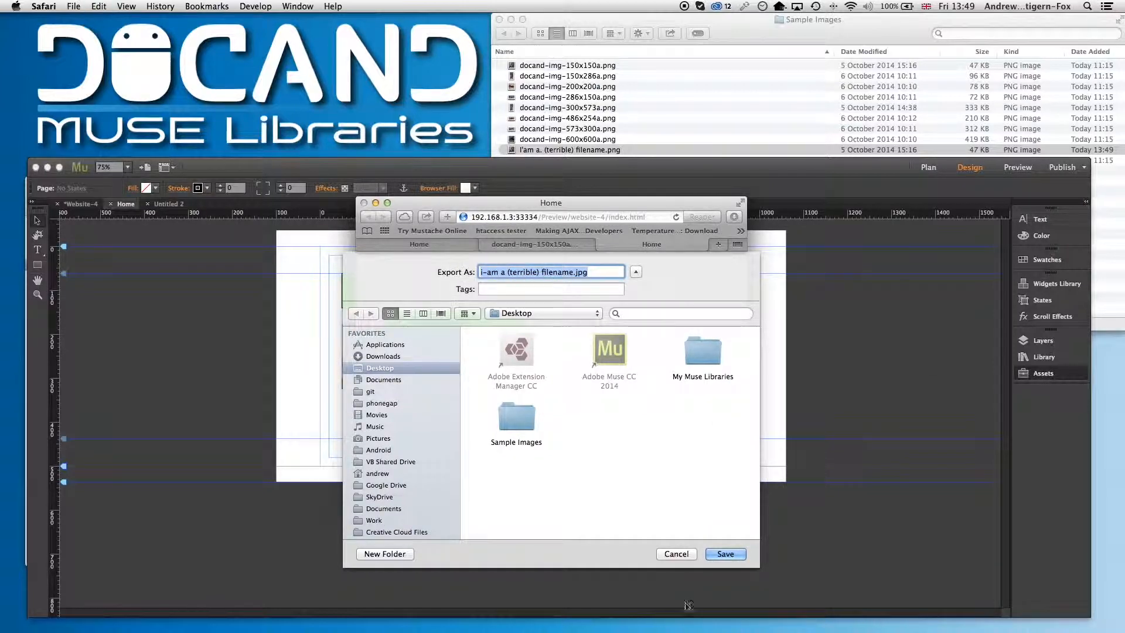
left_click(682, 554)
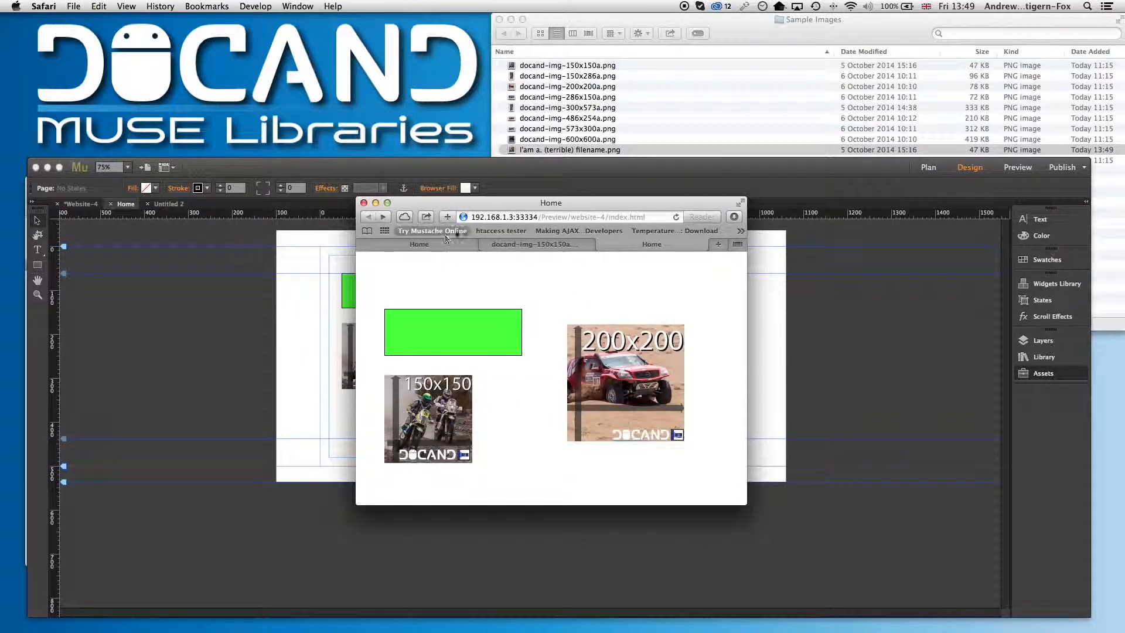
Paste the copied file name as a text frame on the Home page, placing it right of the 200x200 image
left_click(781, 286)
left_click(37, 250)
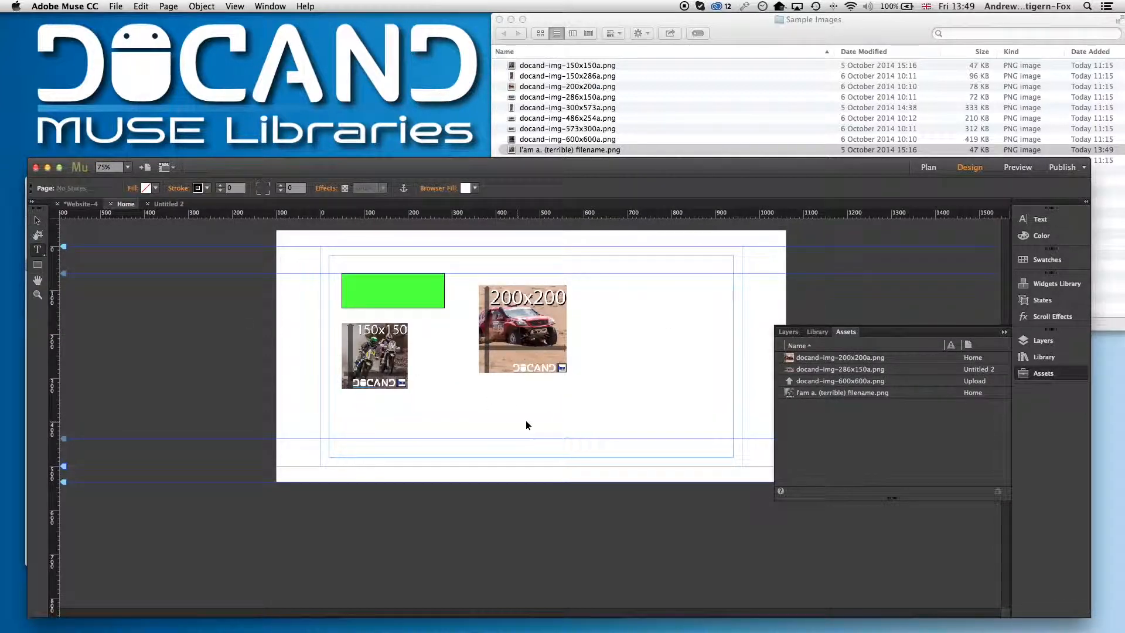
key("super+v")
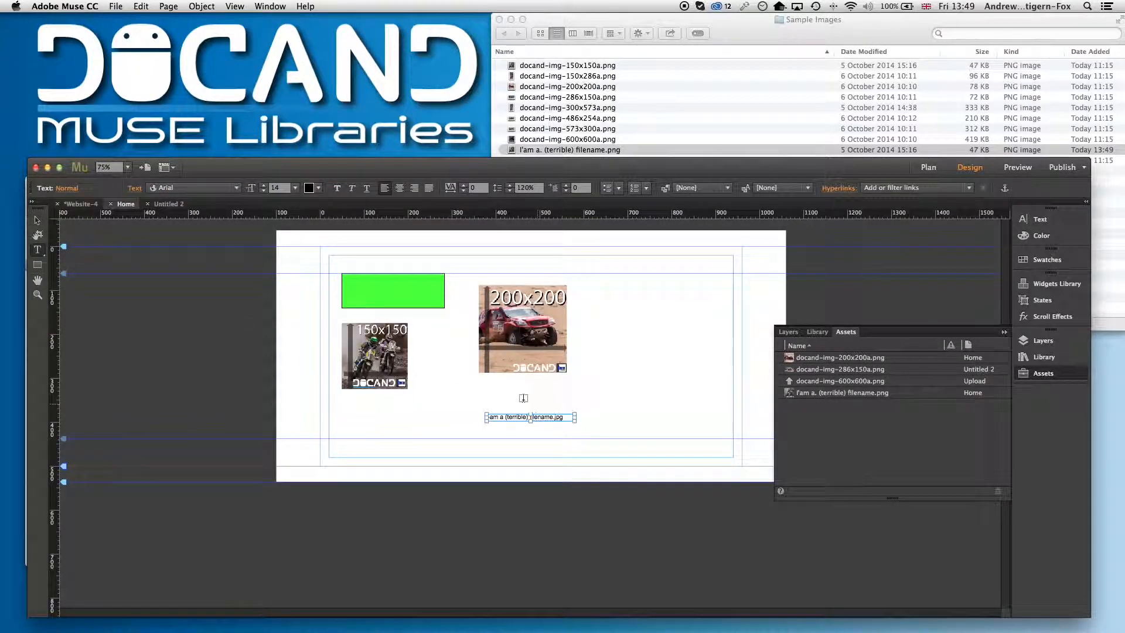
left_click(37, 220)
left_click_drag(545, 417, 669, 346)
left_click(669, 369)
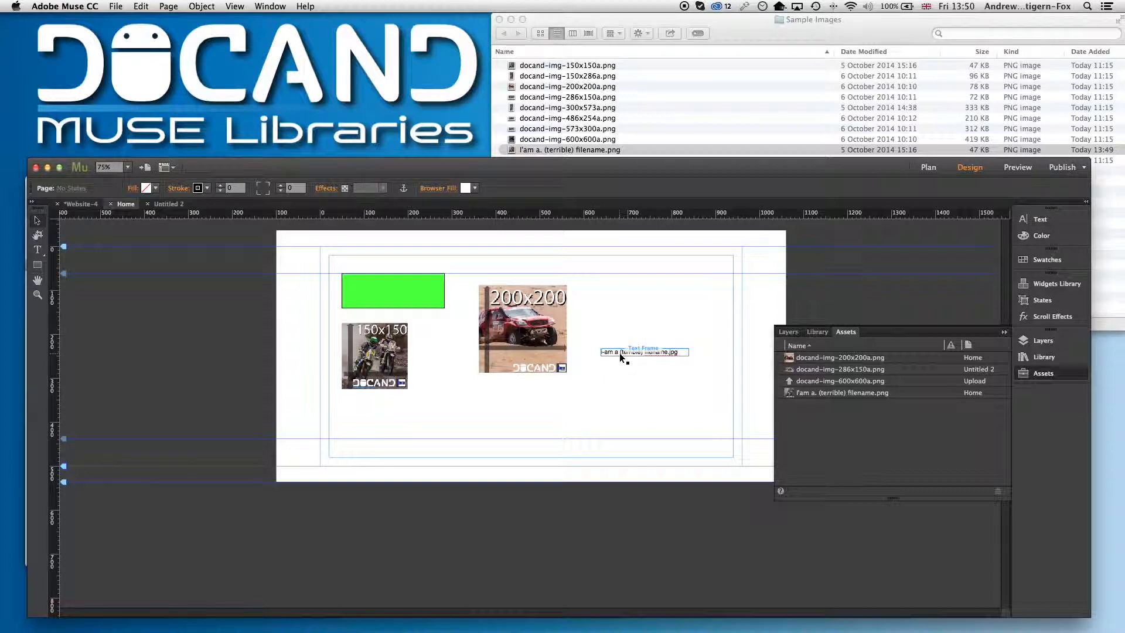
Add I'am a. (terrible) filename.png from the Sample Images folder as a file for upload
left_click(851, 394)
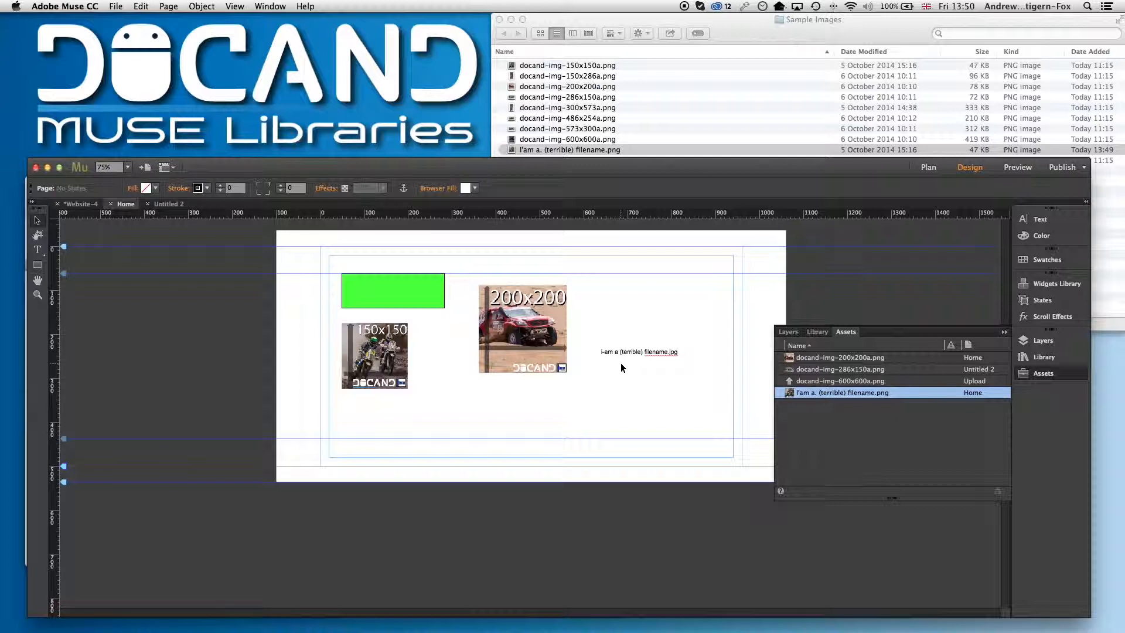
left_click(615, 311)
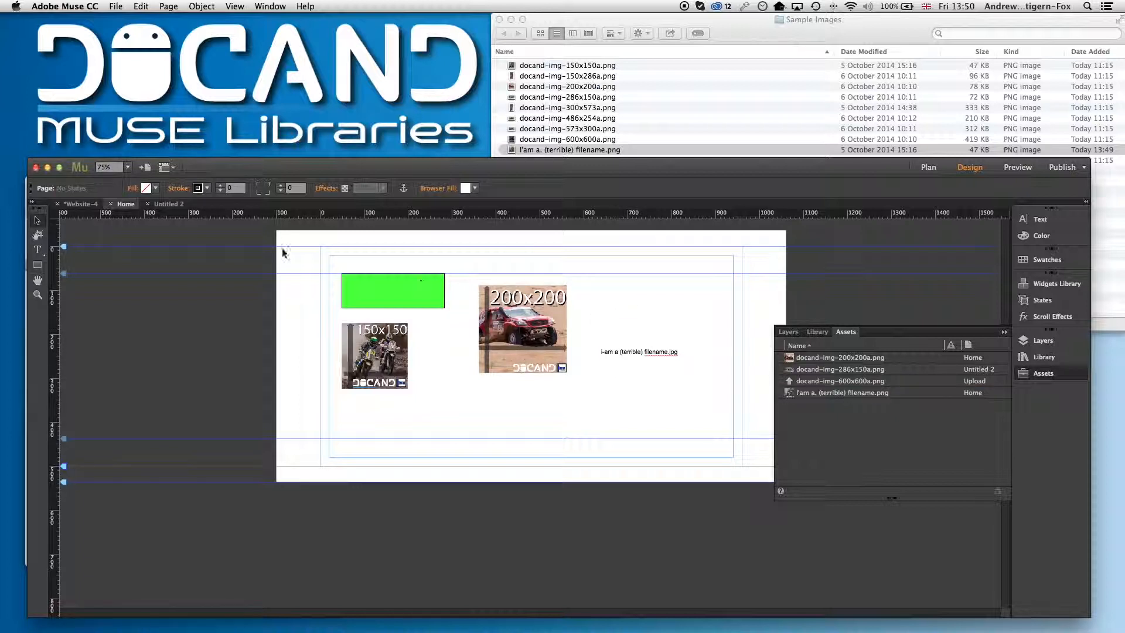
left_click(116, 7)
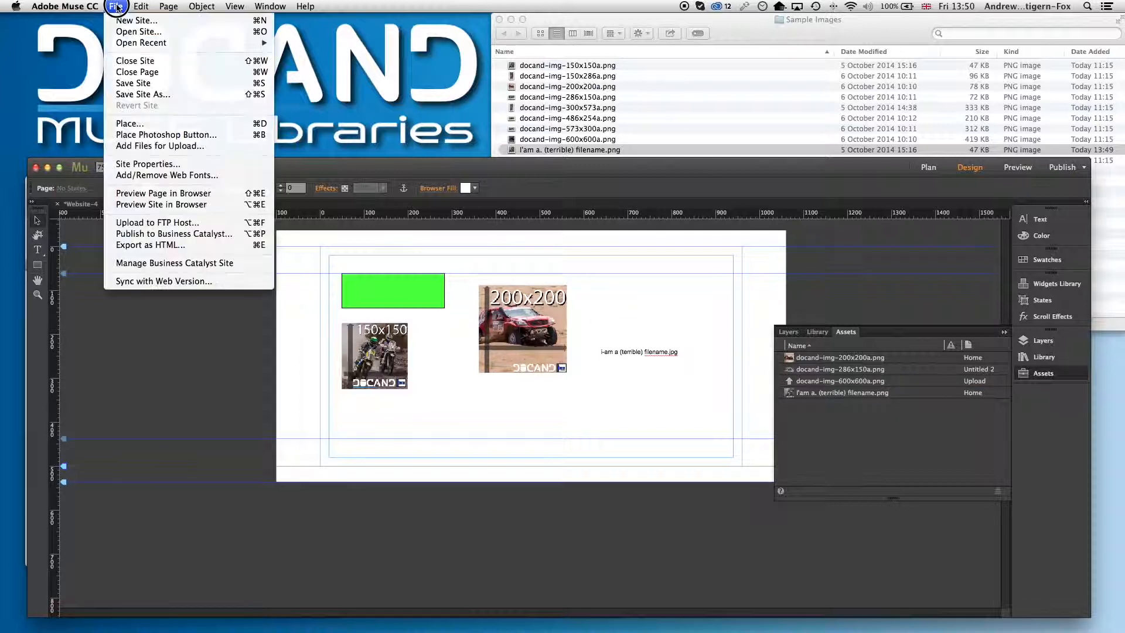
left_click(159, 147)
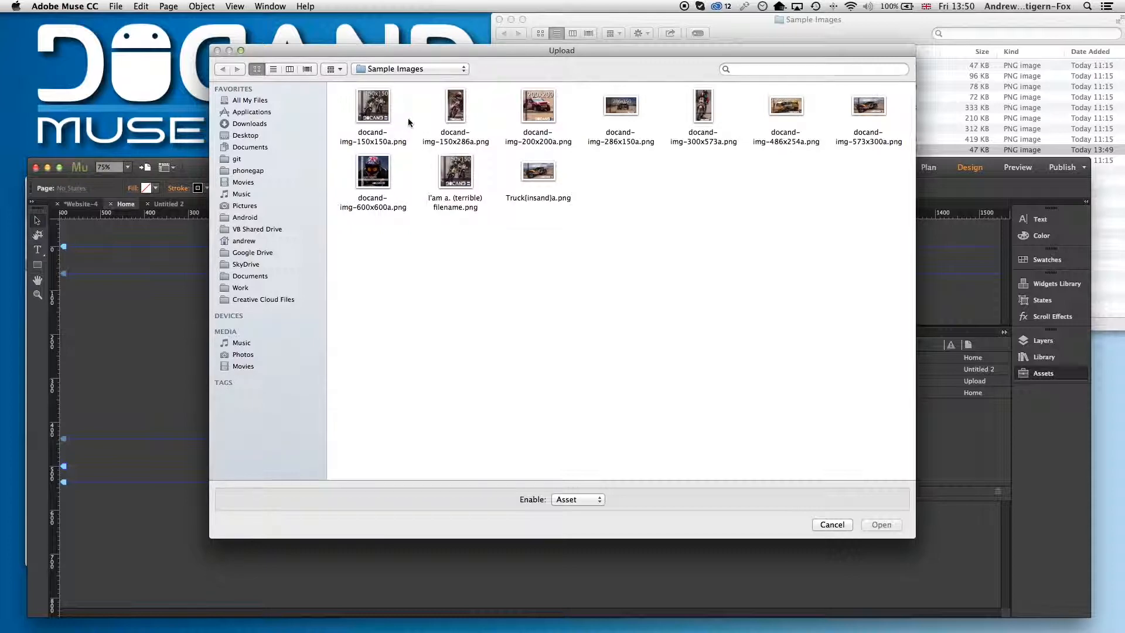
left_click(467, 190)
left_click(893, 526)
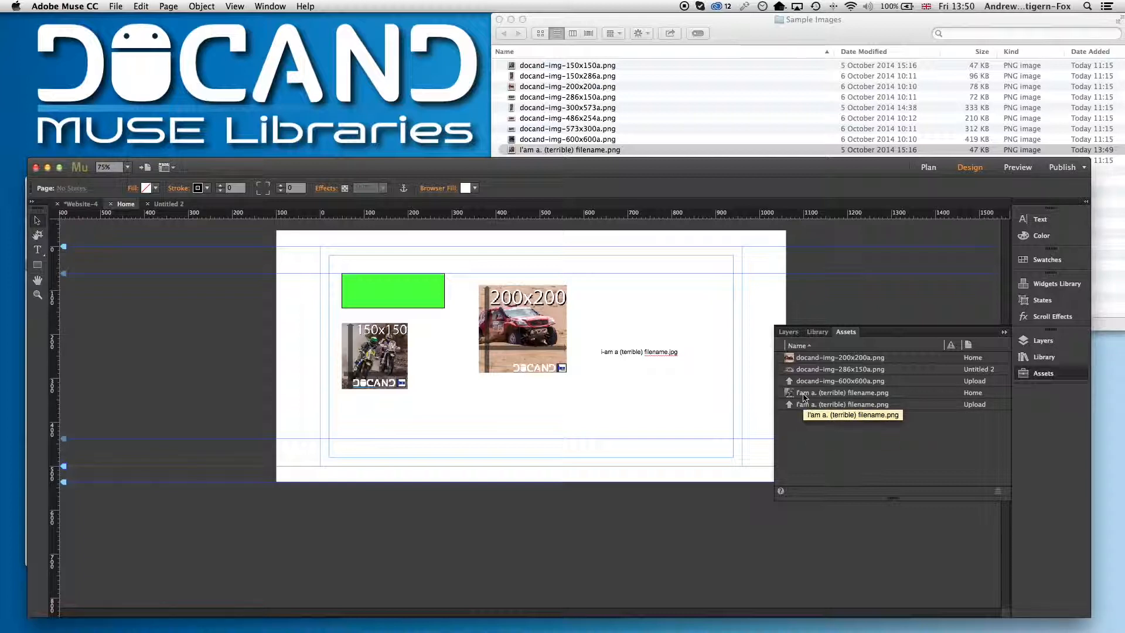
Link the green rectangle to the uploaded I'am a. (terrible) filename.png file
left_click(689, 425)
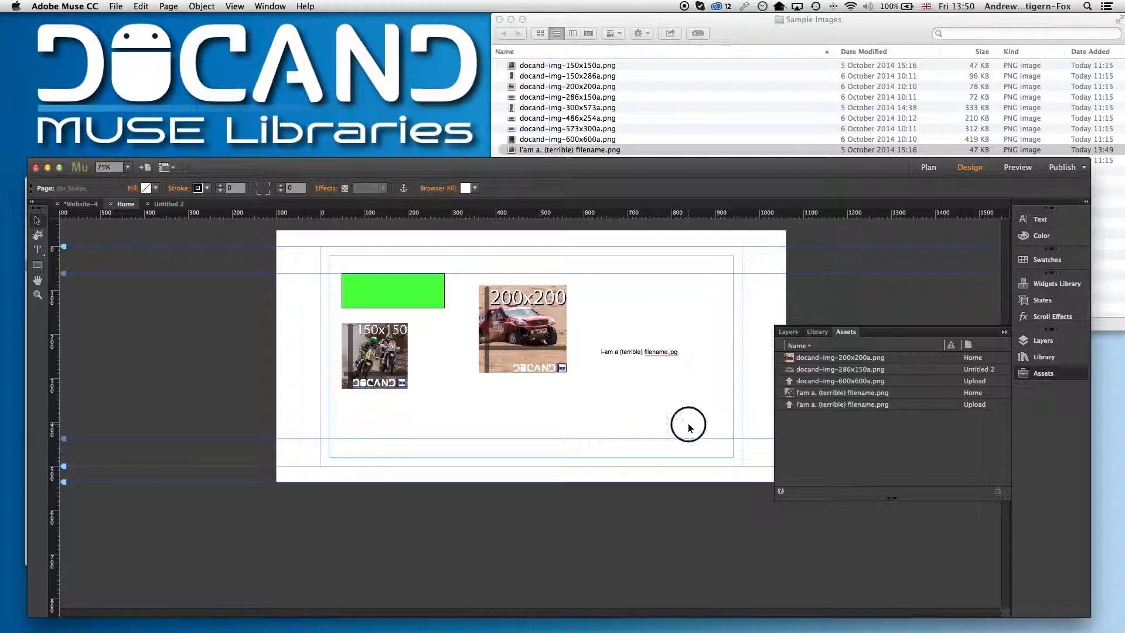
left_click(405, 290)
left_click(546, 188)
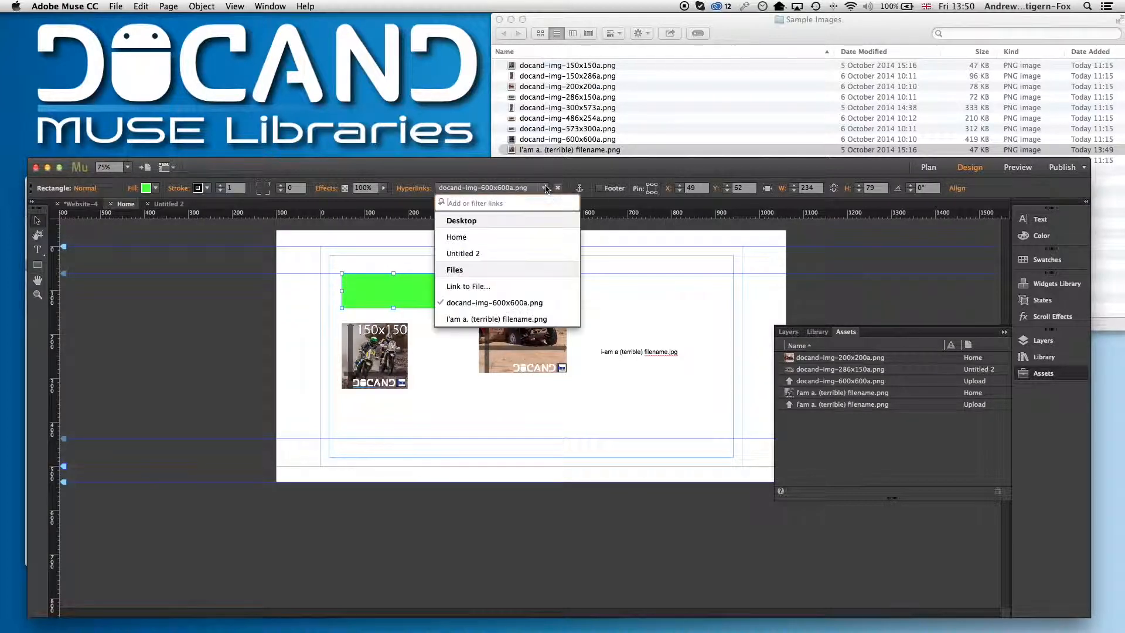
left_click(486, 320)
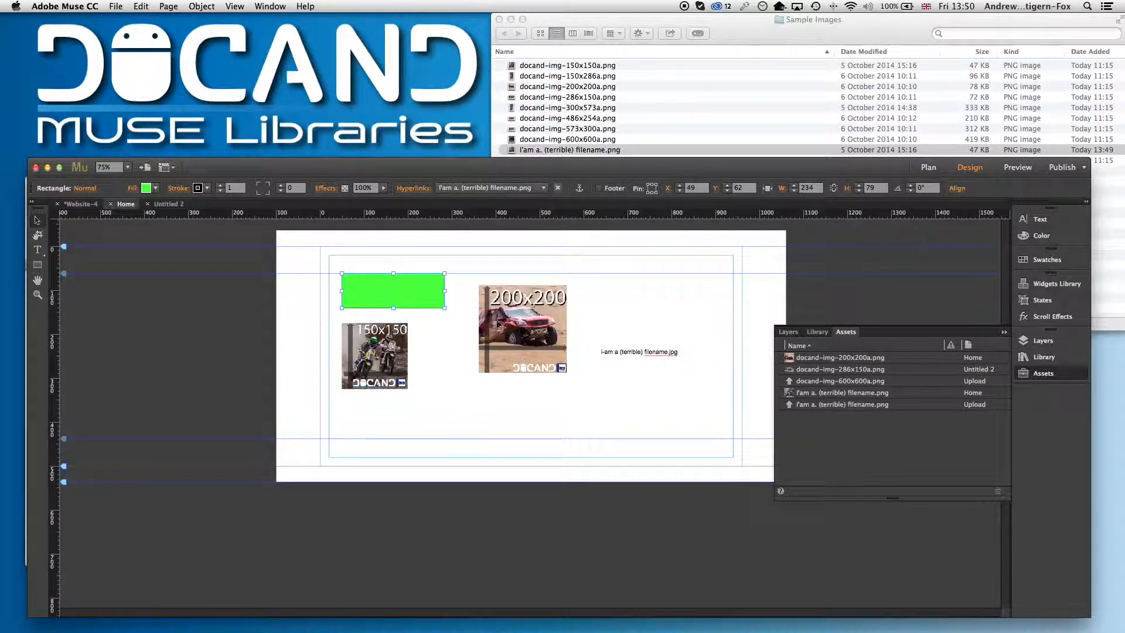
left_click(468, 261)
Preview the page in the browser, follow the green rectangle's link and examine the linked file's URL
left_click(116, 7)
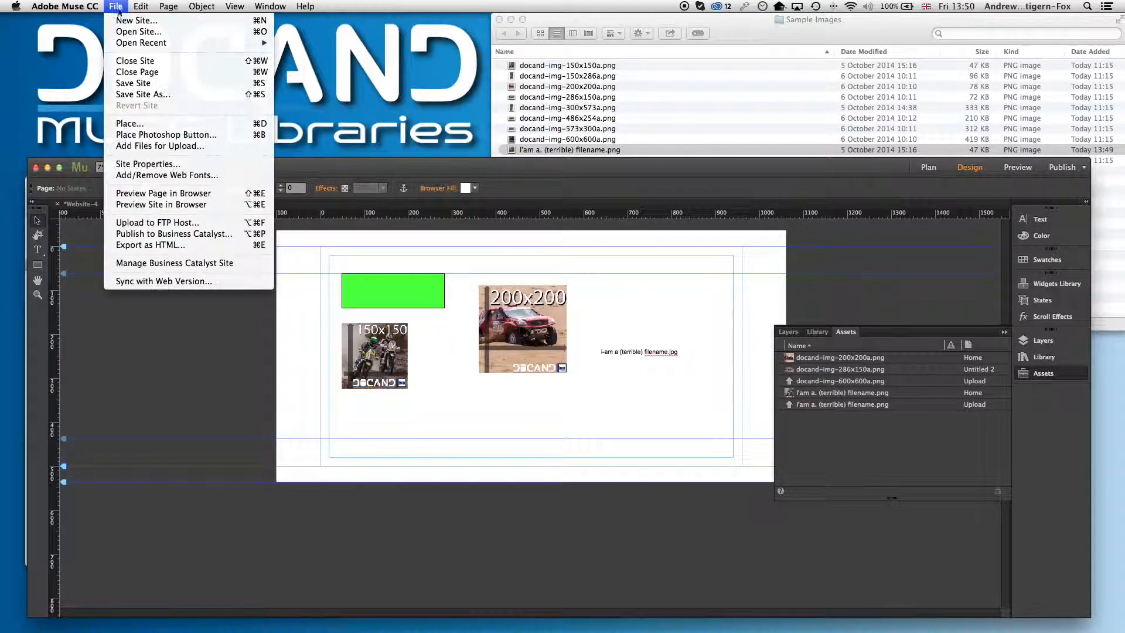
left_click(195, 195)
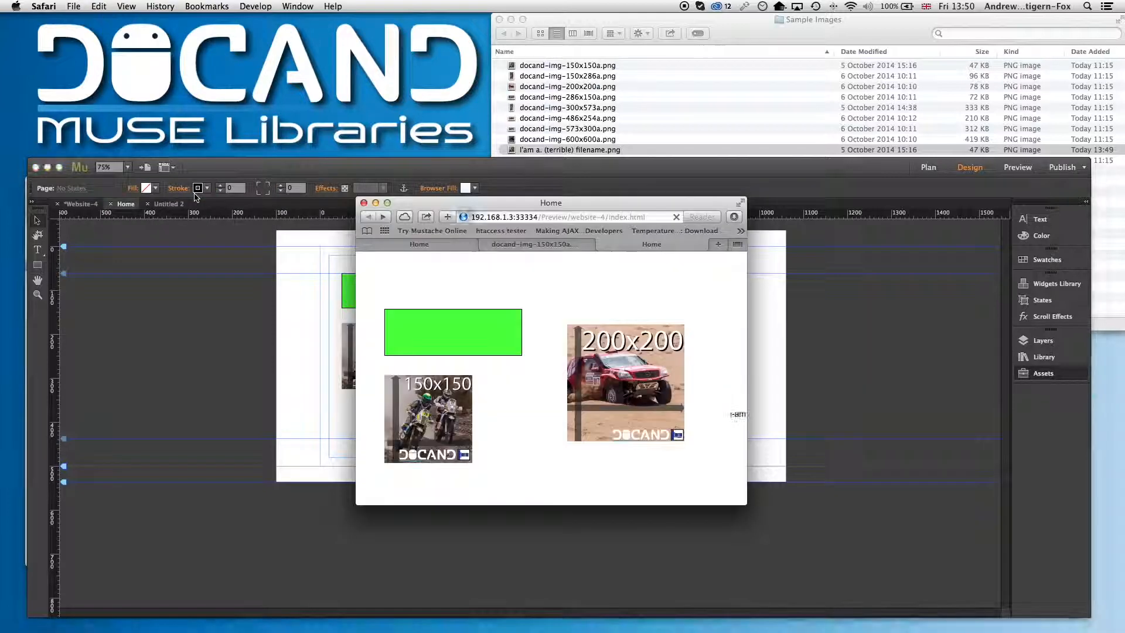
left_click(458, 323)
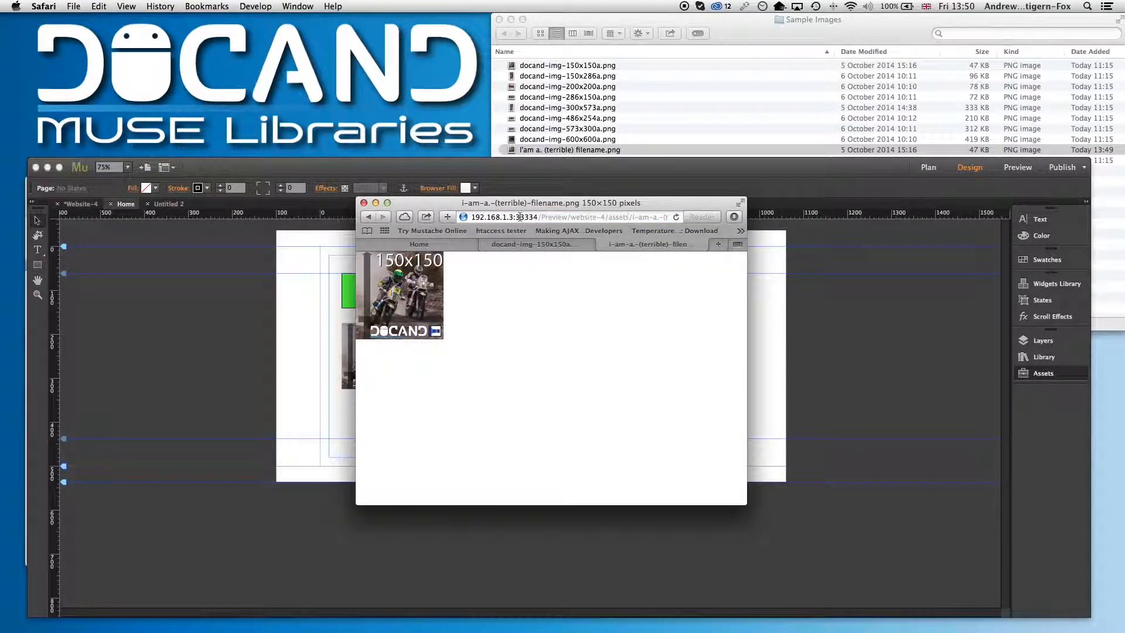
left_click_drag(633, 219, 708, 217)
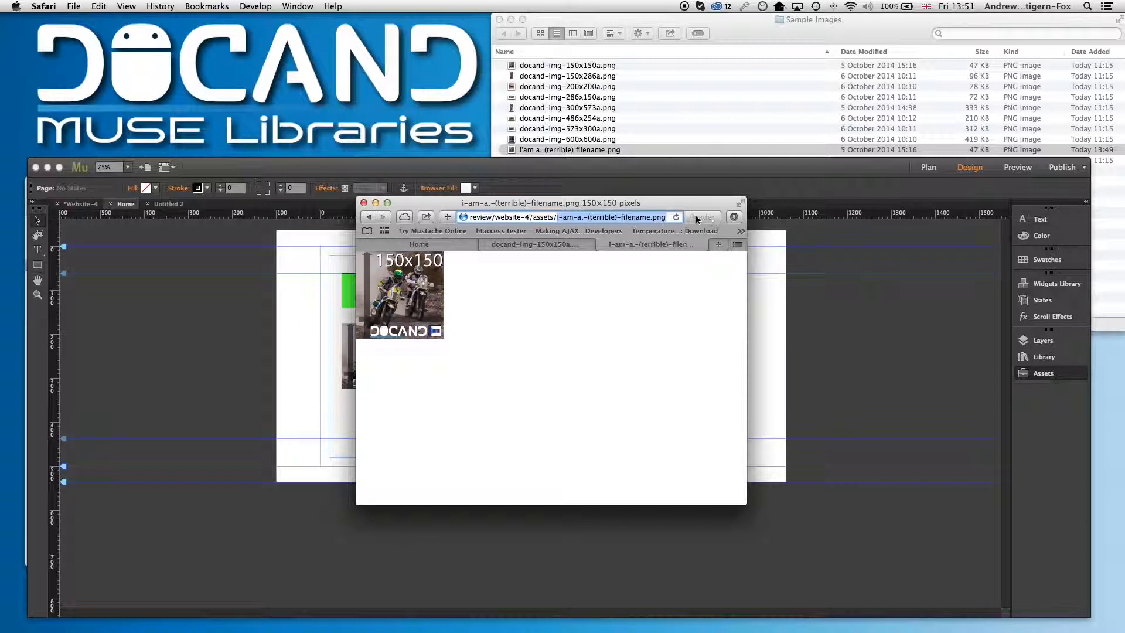
left_click(363, 202)
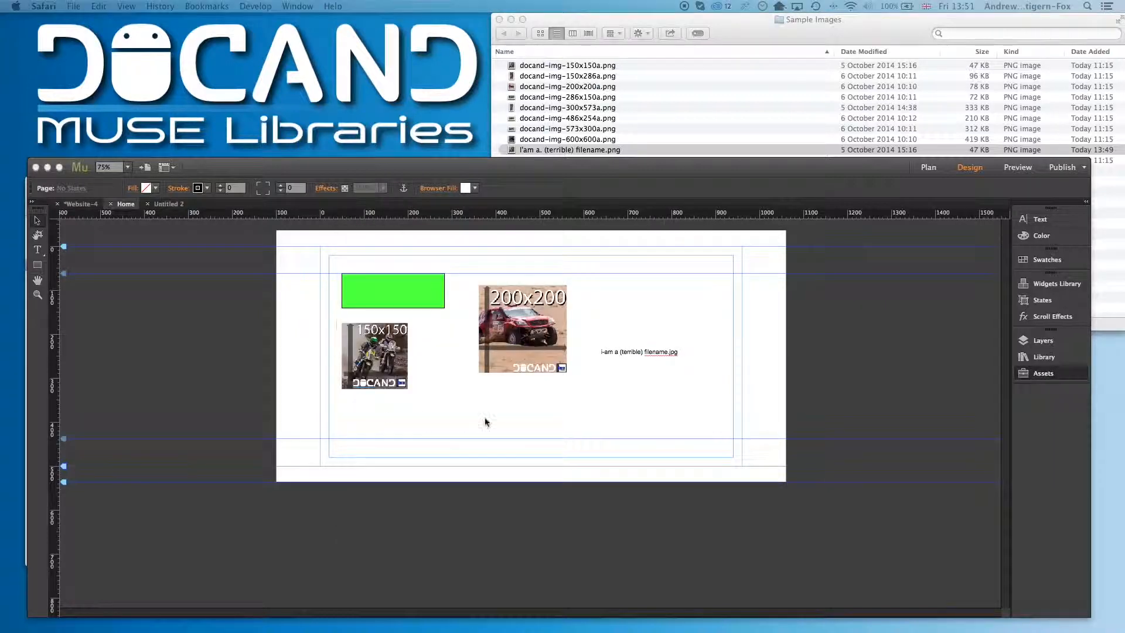
Create a new text frame below and paste the renamed file name i-am-a.-(terrible)-filename.png into it
left_click(561, 404)
key("t")
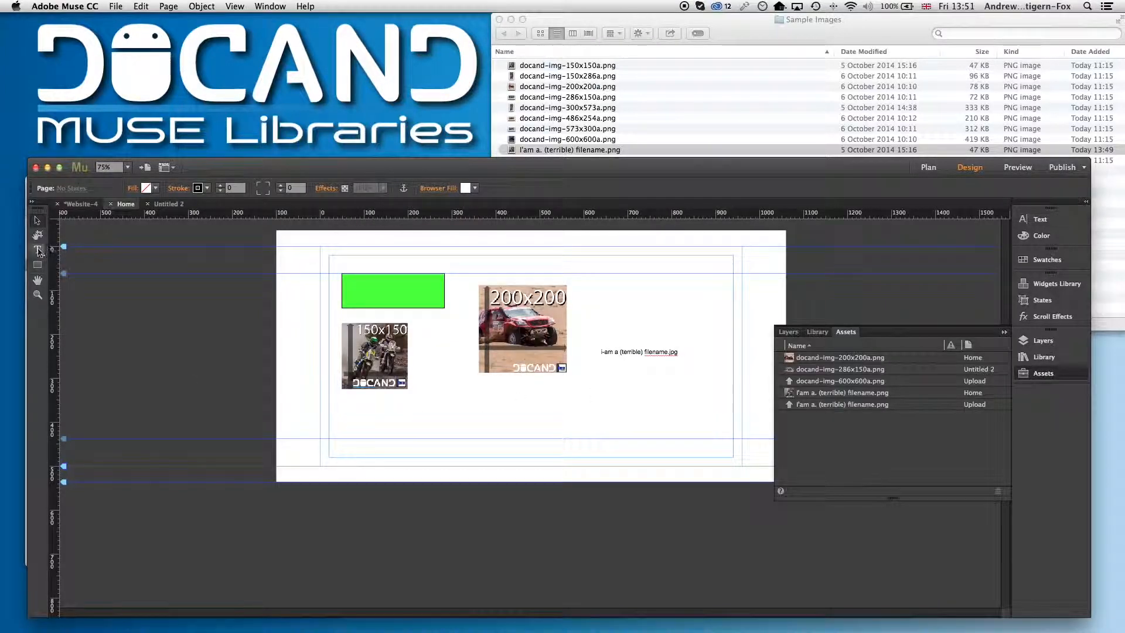
left_click_drag(541, 398, 689, 413)
key("super+v")
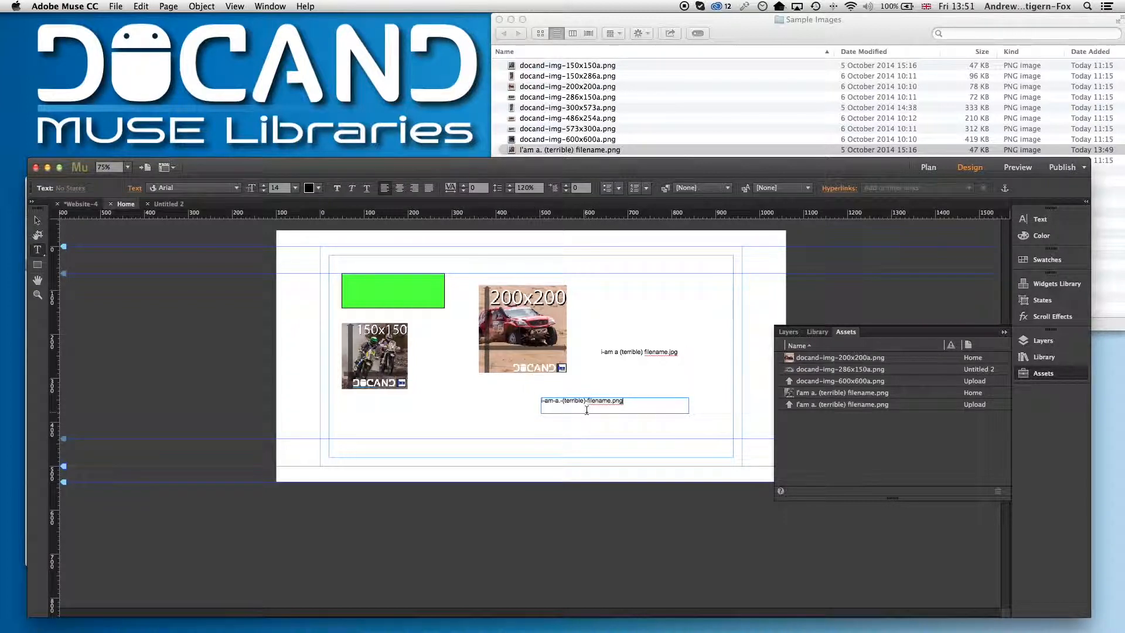
Set the text size of both file-name text frames to 24
left_click(36, 220)
left_click(645, 354, "shift")
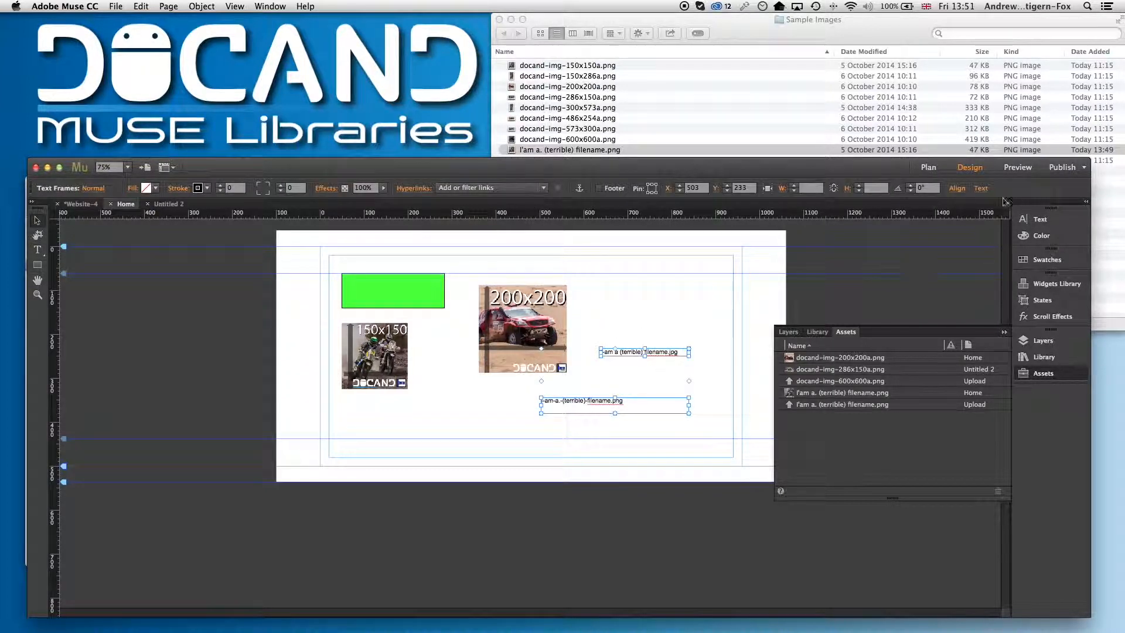
left_click(981, 190)
left_click(1028, 229)
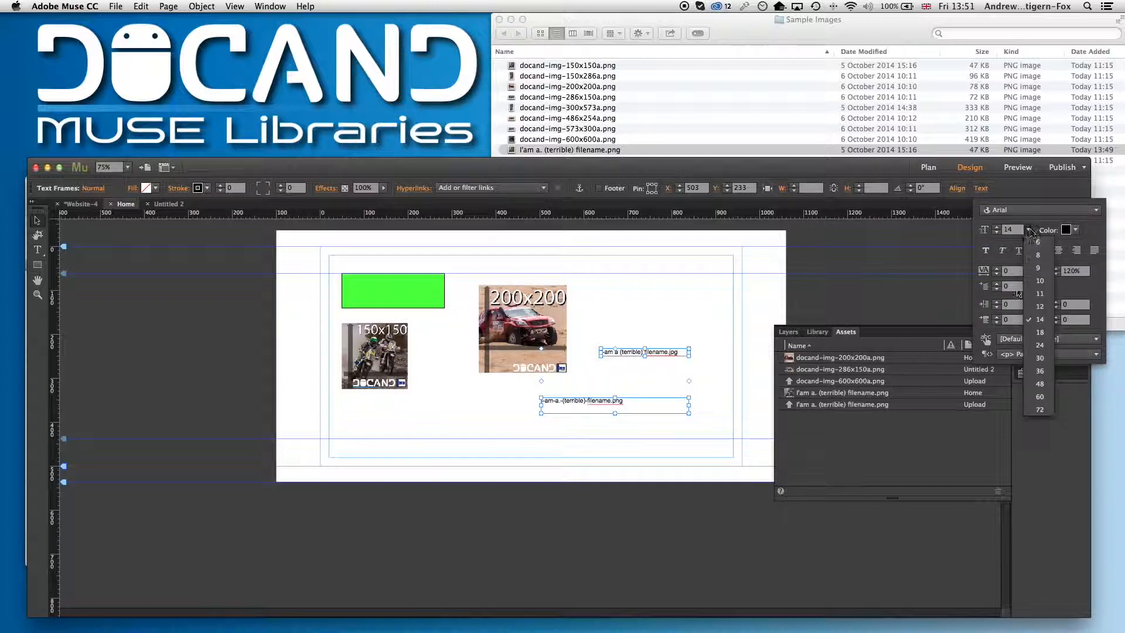
left_click(1036, 345)
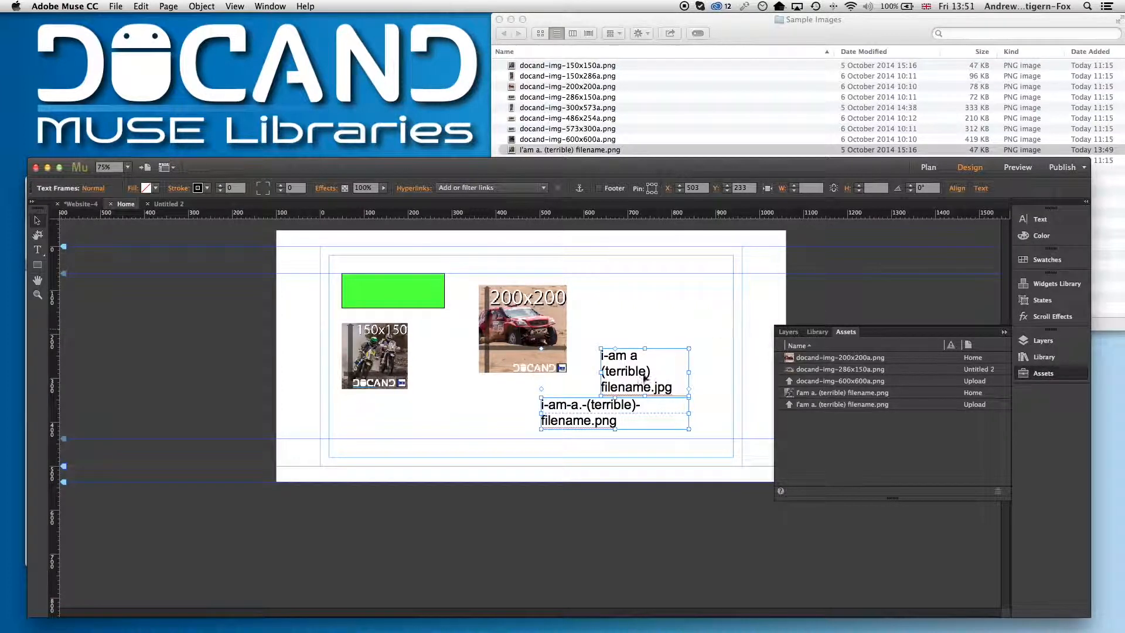
Stack the two file-name text frames one above the other just beneath the 200x200 image
left_click_drag(601, 375, 469, 377)
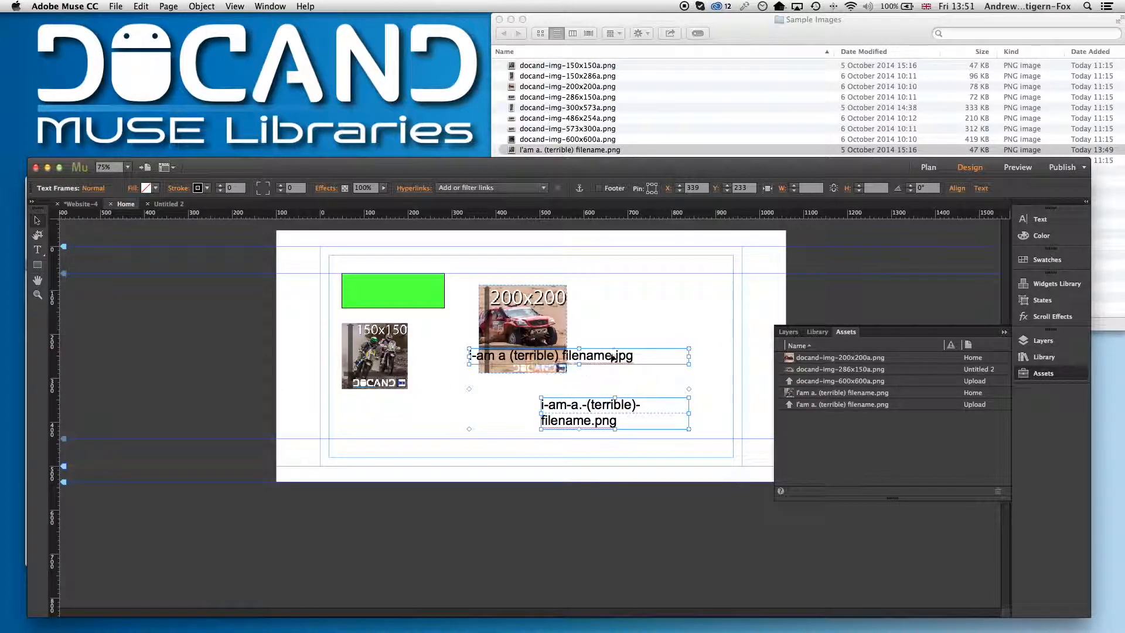
left_click_drag(612, 356, 610, 384)
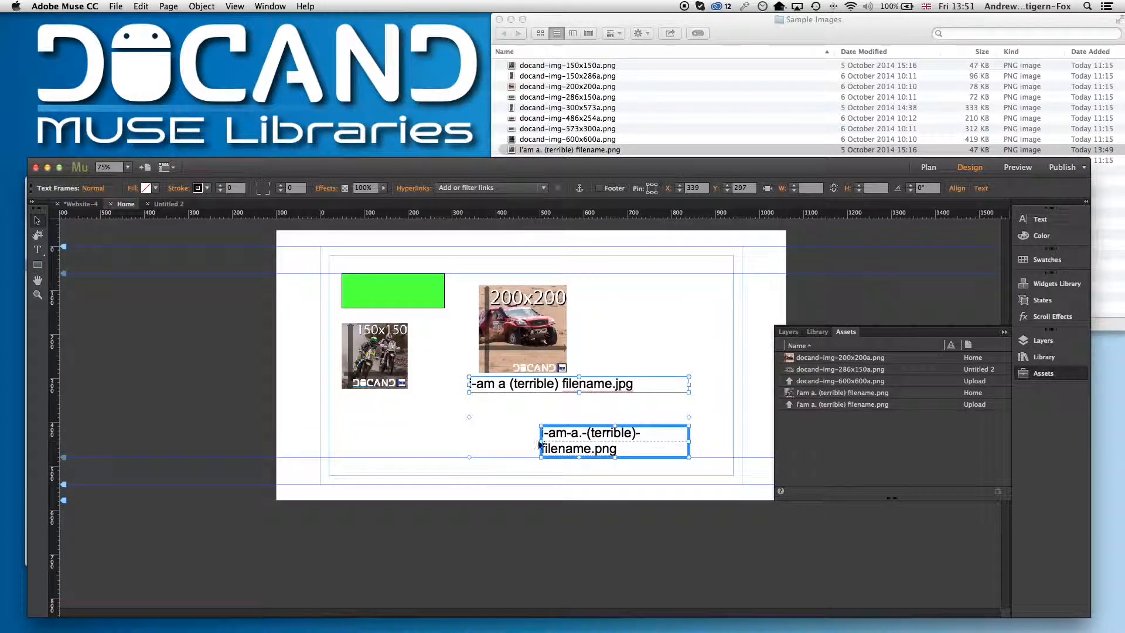
left_click_drag(543, 443, 536, 394)
left_click(446, 403)
left_click(468, 418)
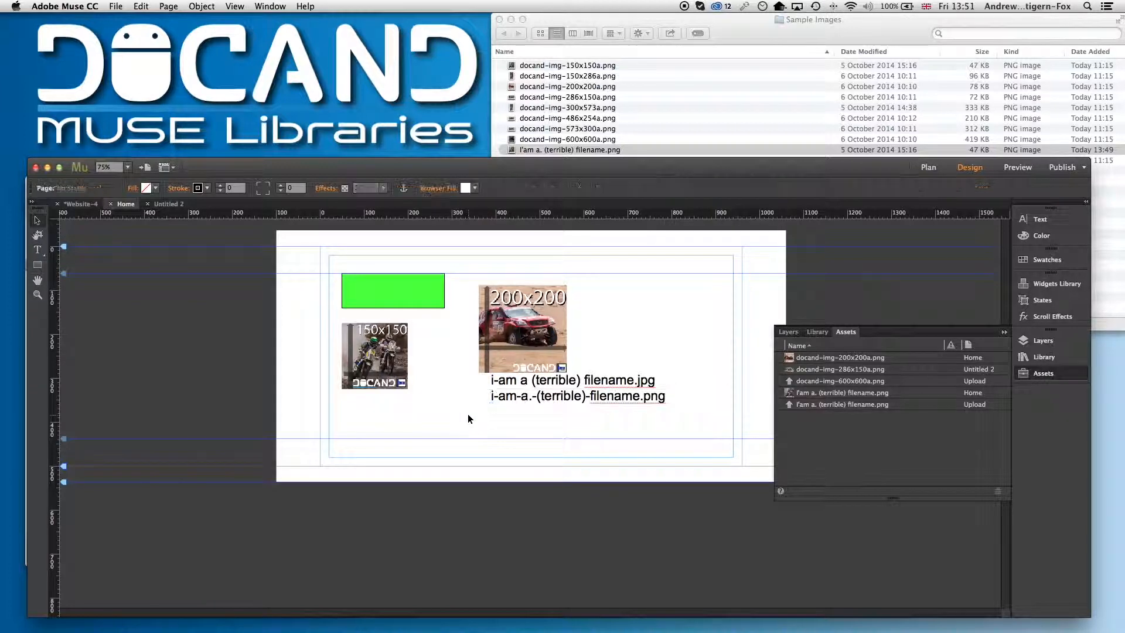
left_click(613, 382)
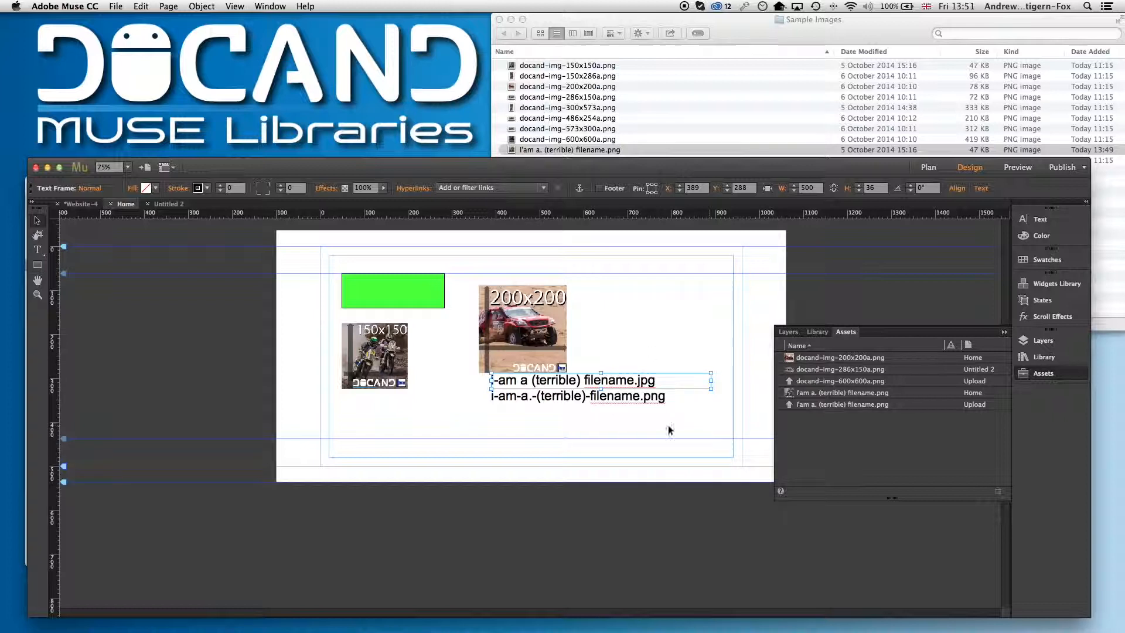
left_click(639, 399)
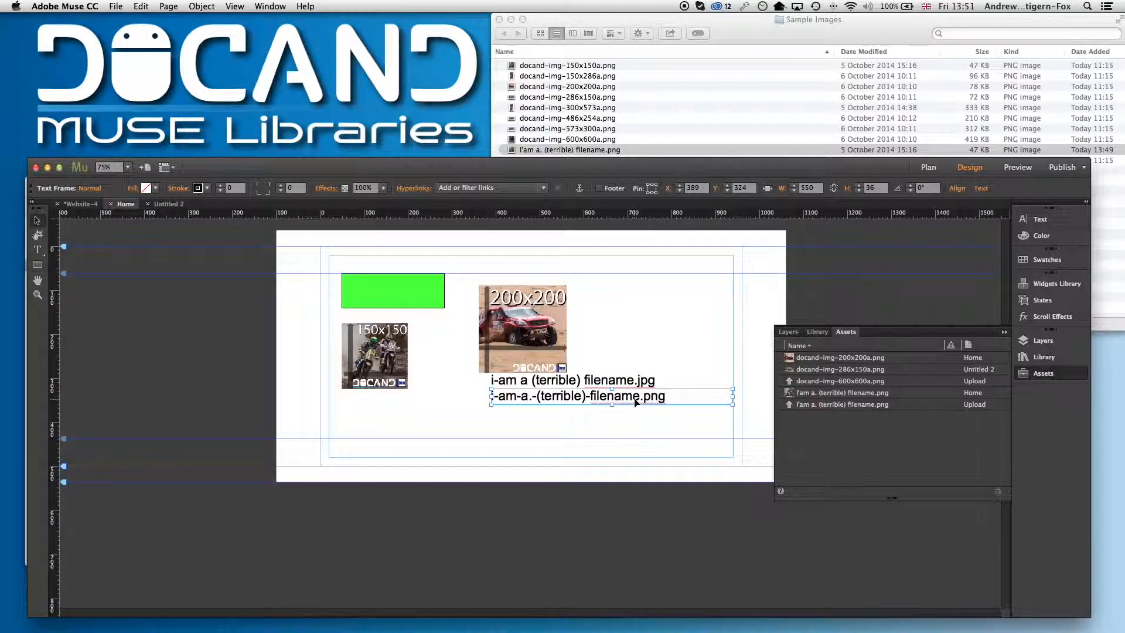
left_click(587, 435)
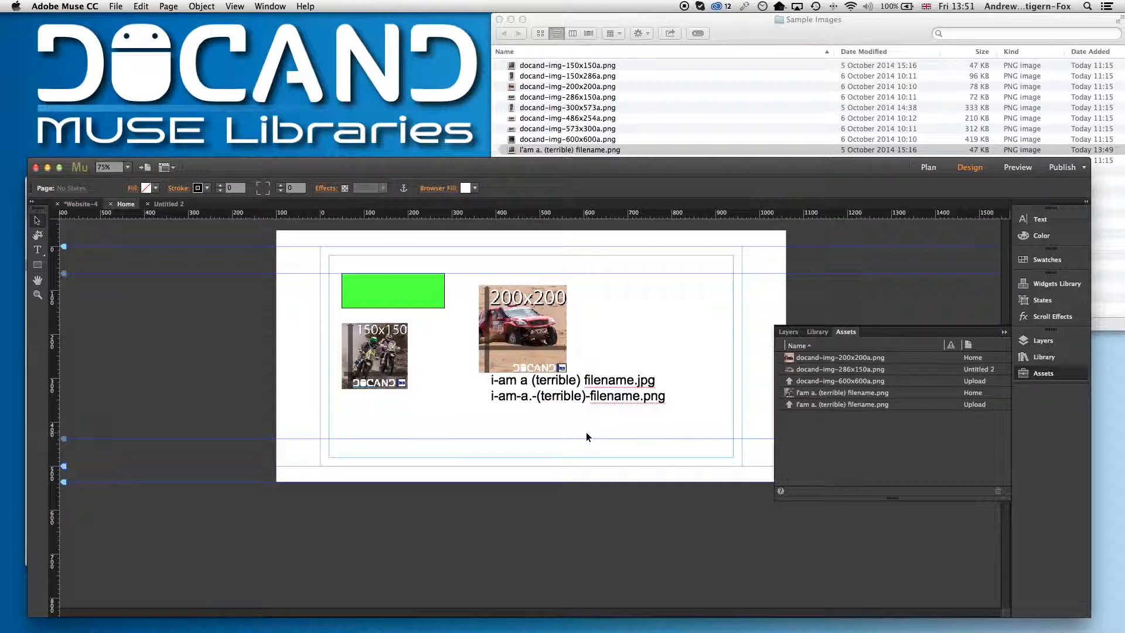